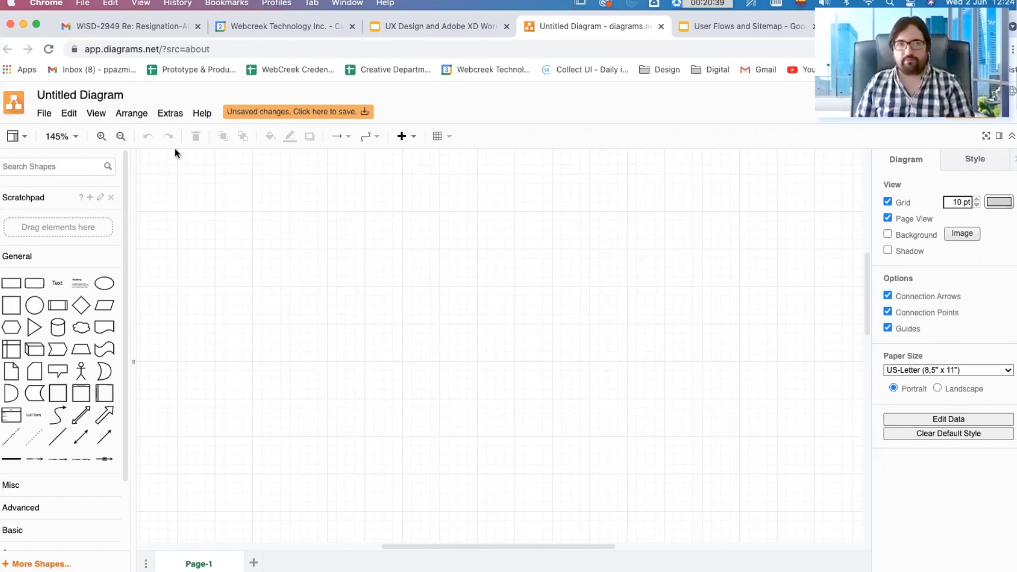
Step: Switch to the Sitemap and User Flow document in Adobe XD and narrow the document assets panel beside the Sitemap artboard
left_click(704, 29)
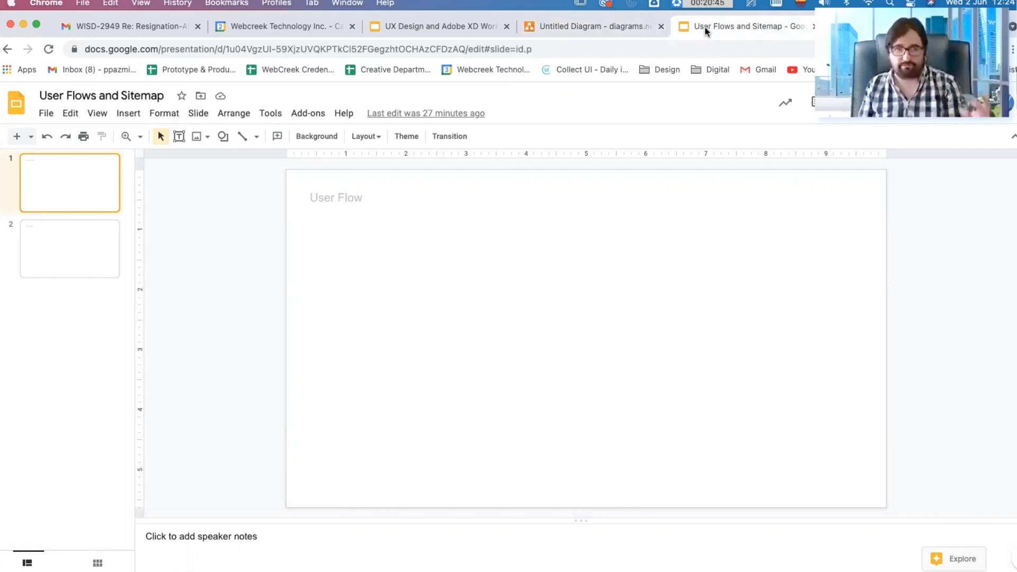
left_click(617, 24)
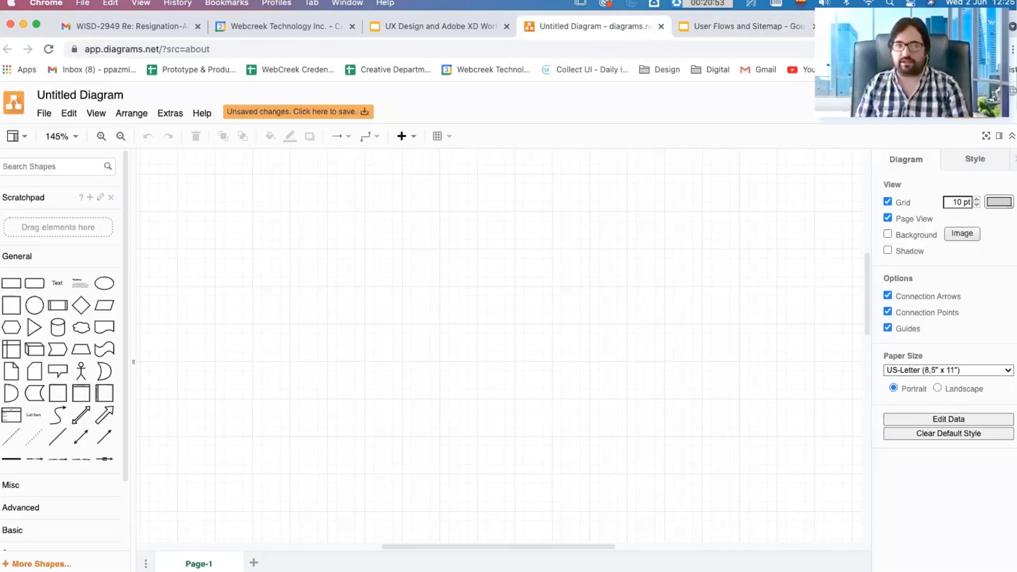
left_click(228, 553)
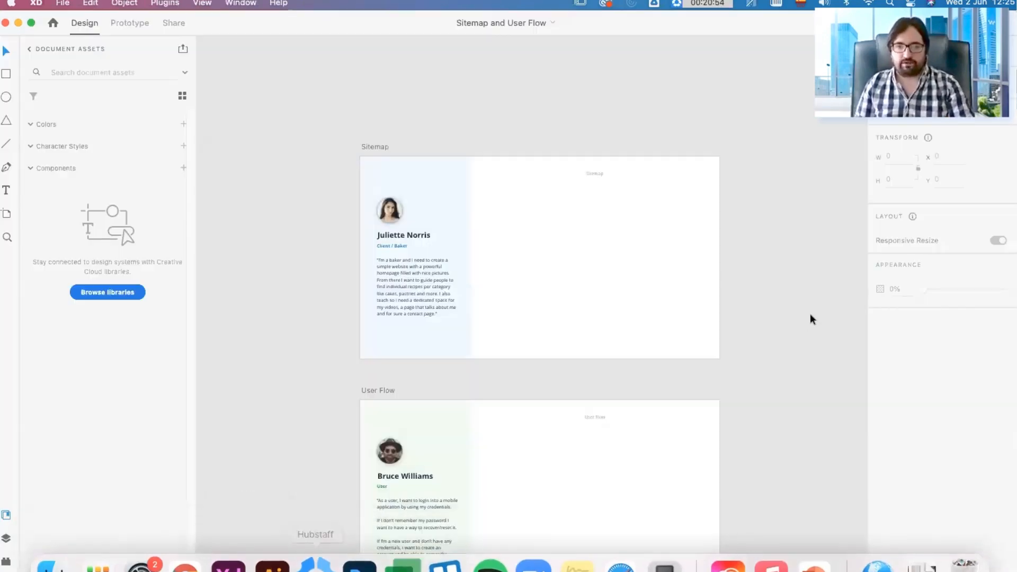
scroll(594, 214, "up", 5)
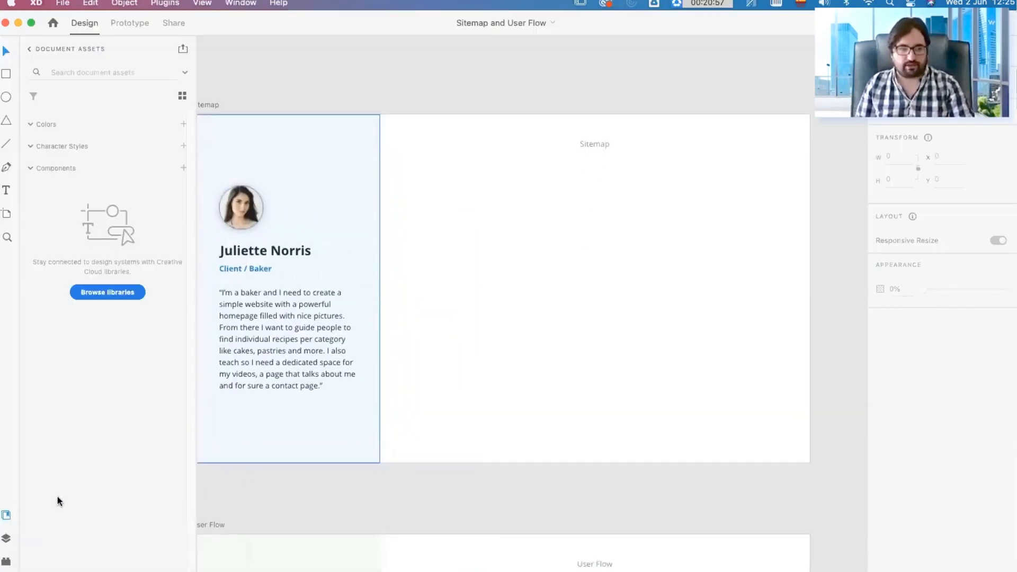
left_click_drag(194, 398, 118, 396)
key("space")
left_click_drag(364, 382, 432, 387)
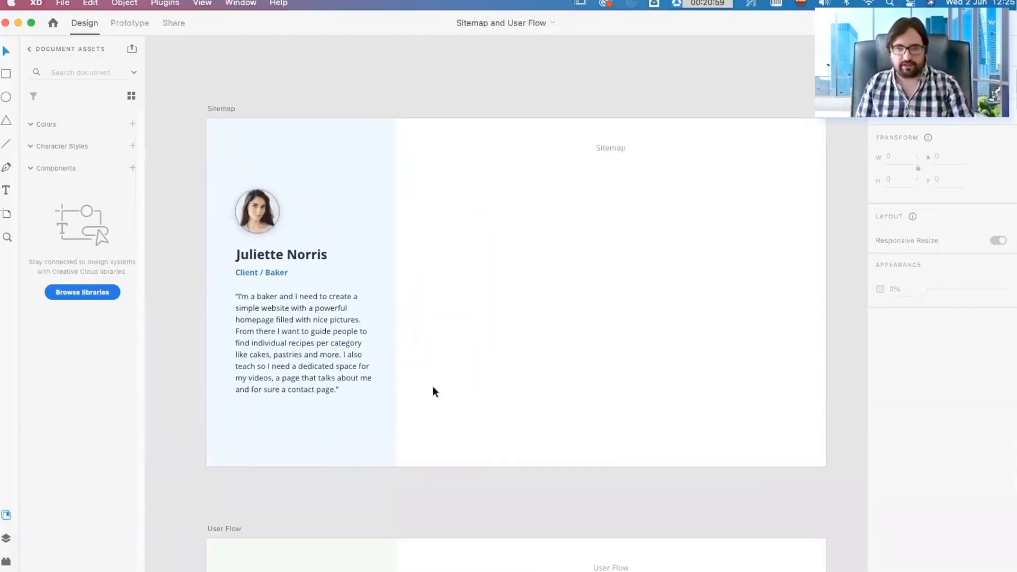
scroll(432, 386, "up", 1)
scroll(743, 329, "up", 2)
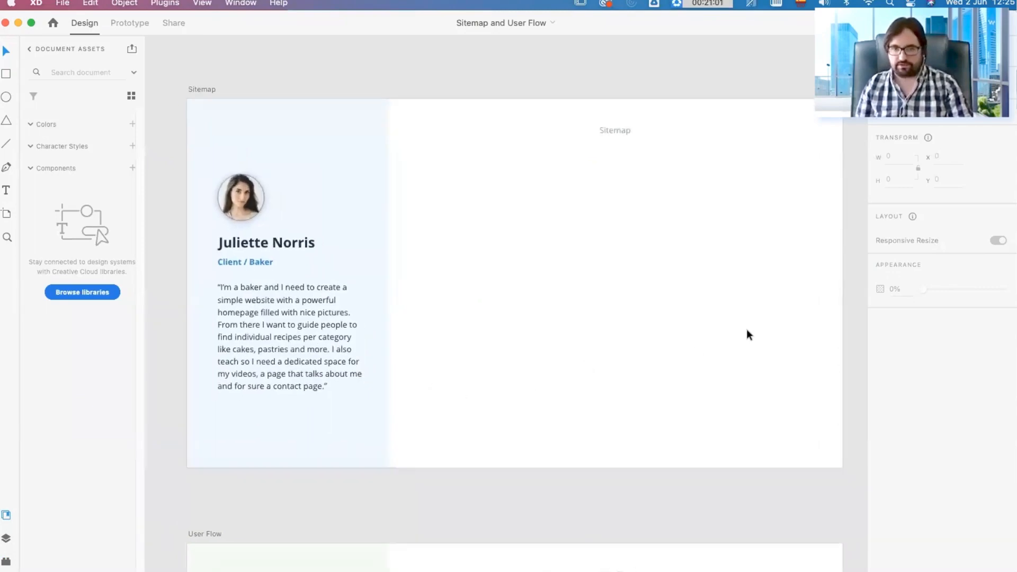
key("space")
left_click_drag(746, 329, 741, 334)
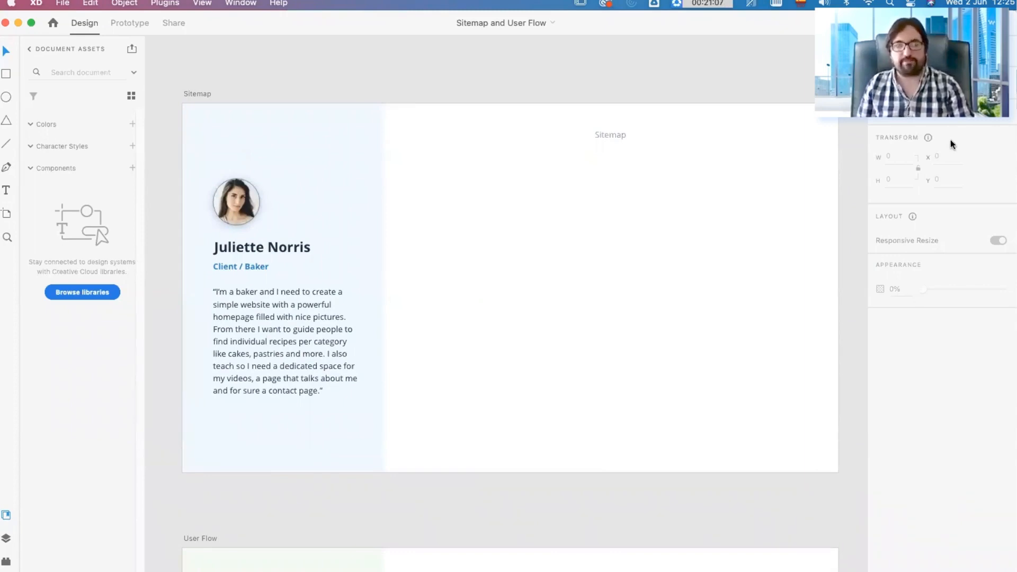
Step: Look at the artboard size presets offered for a new document and close the start screen
key("super+n")
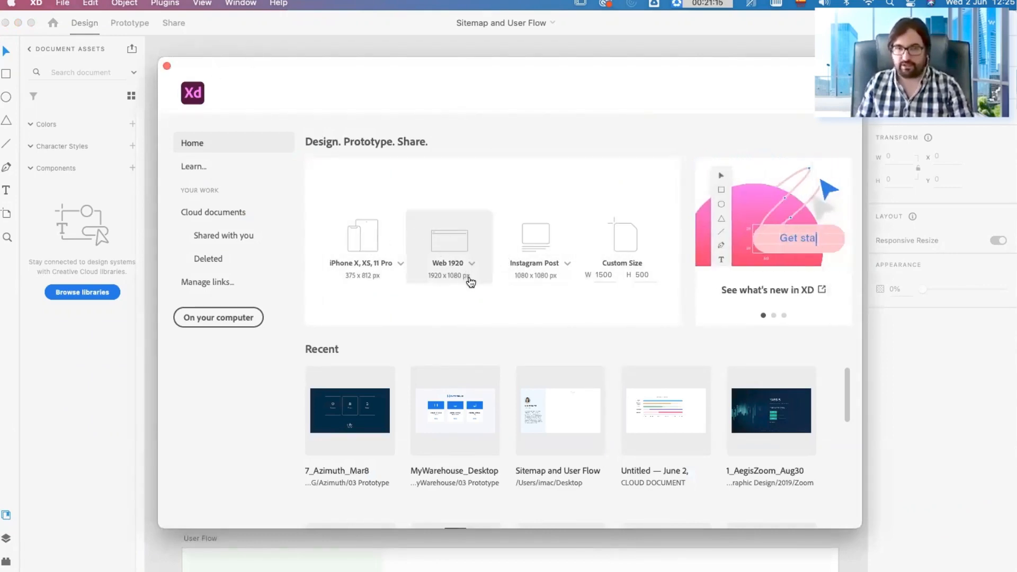
left_click(167, 66)
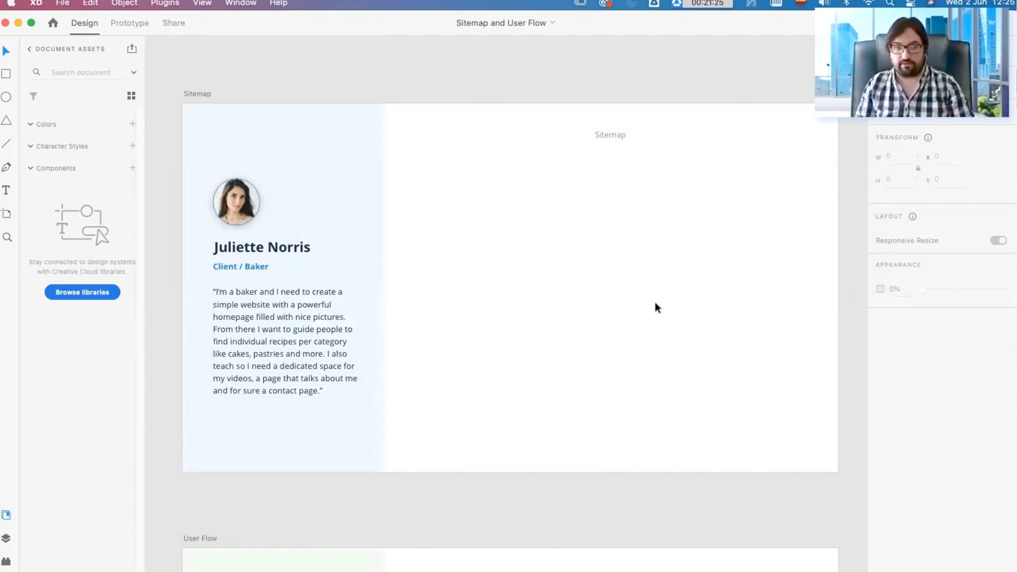
Step: Hide the document assets panel to give the Sitemap artboard more room
left_click(6, 515)
scroll(339, 285, "up", 2)
left_click_drag(327, 284, 364, 299)
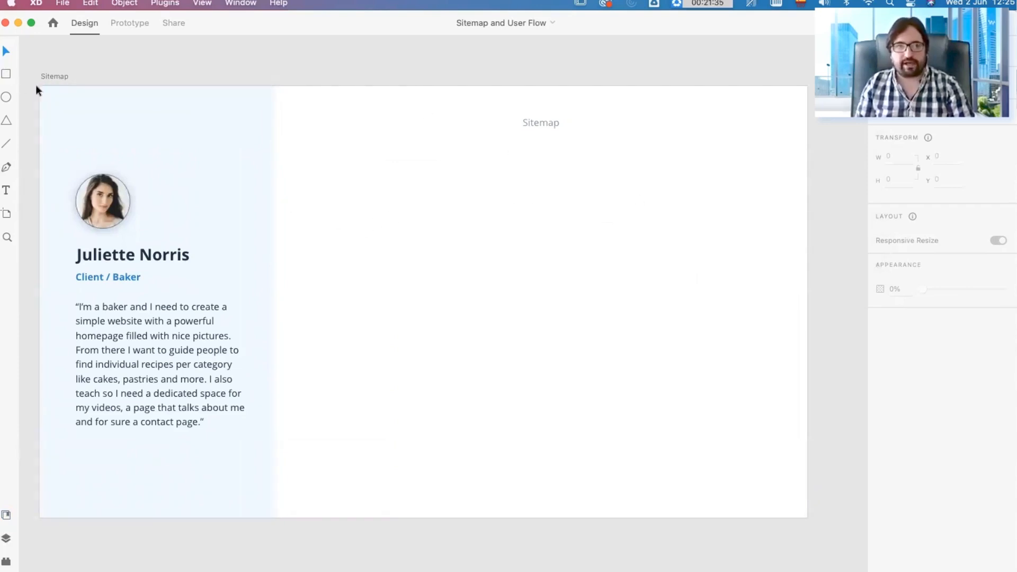
Step: Draw a rectangle about 174 × 105 below the Sitemap heading on the artboard's white area
left_click(6, 75)
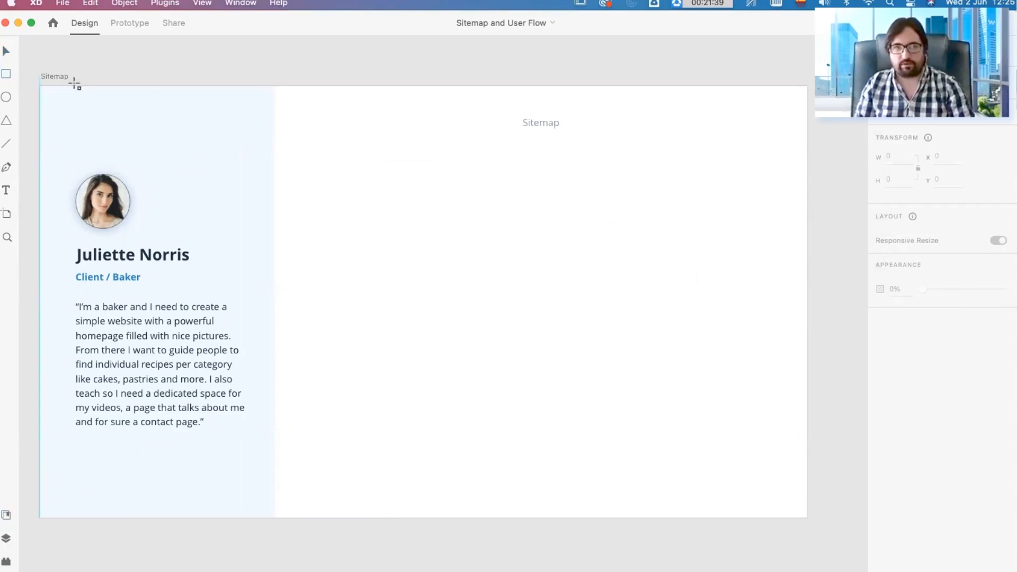
left_click_drag(508, 154, 578, 196)
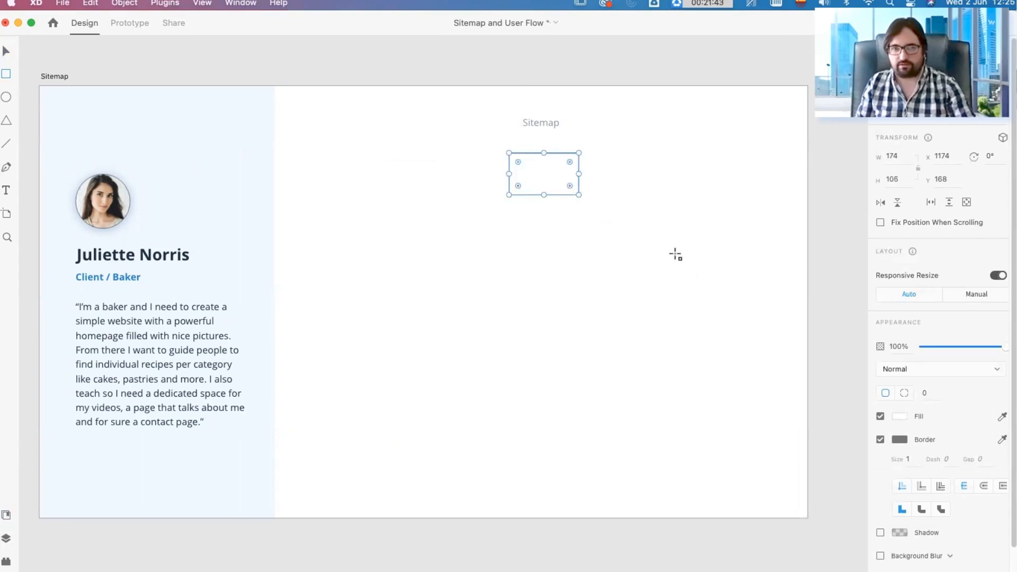
left_click(713, 316)
left_click(563, 186)
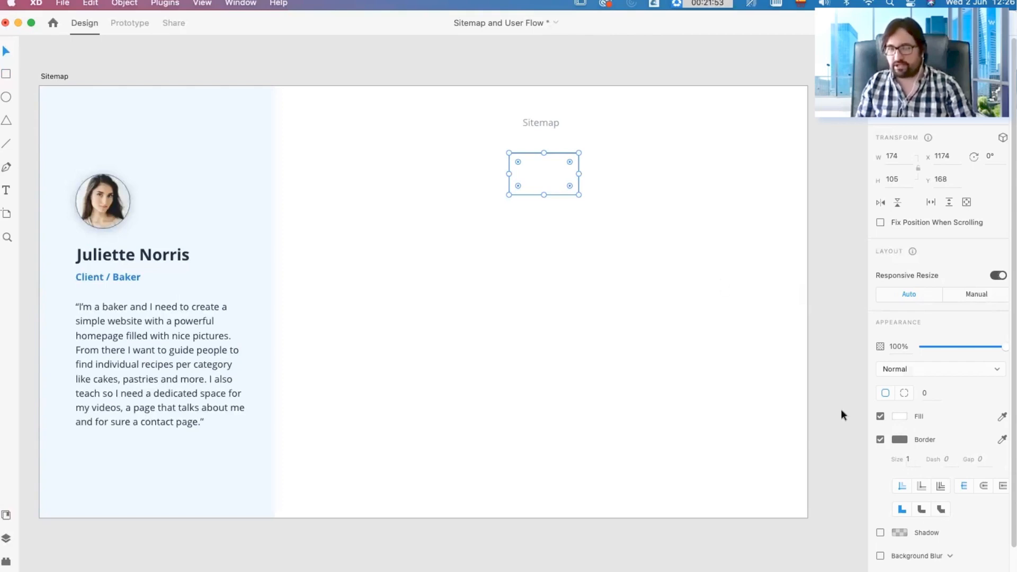
left_click(602, 211)
Step: Fill the rectangle below the Sitemap heading with light green #D4F5DD
left_click(573, 189)
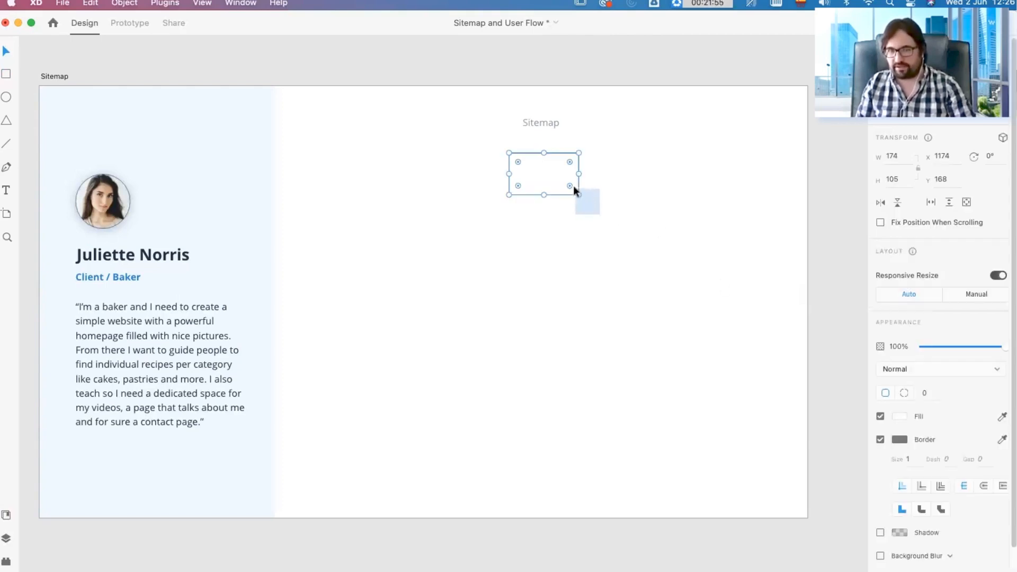
left_click(898, 415)
left_click(900, 416)
left_click(901, 414)
left_click(857, 414)
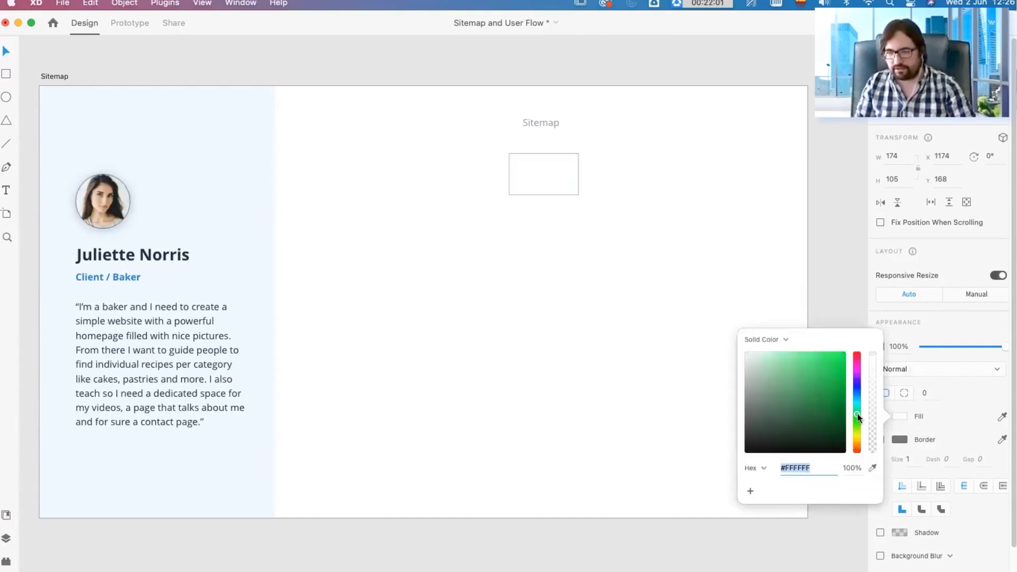
left_click_drag(764, 364, 758, 354)
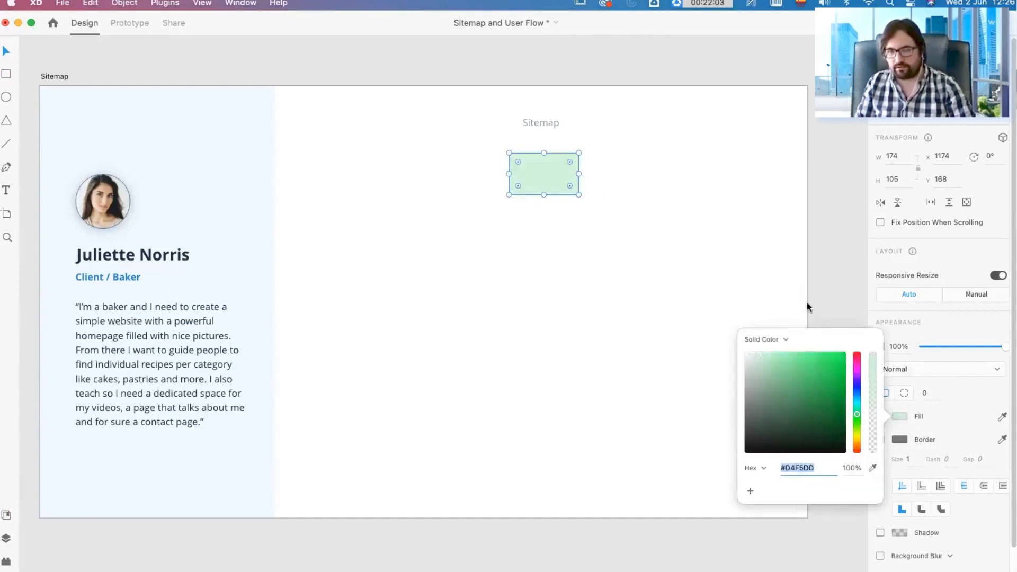
Step: Give the light green rectangle a dark green border with size 2
left_click(899, 439)
left_click(856, 430)
left_click_drag(827, 415, 824, 425)
left_click(962, 428)
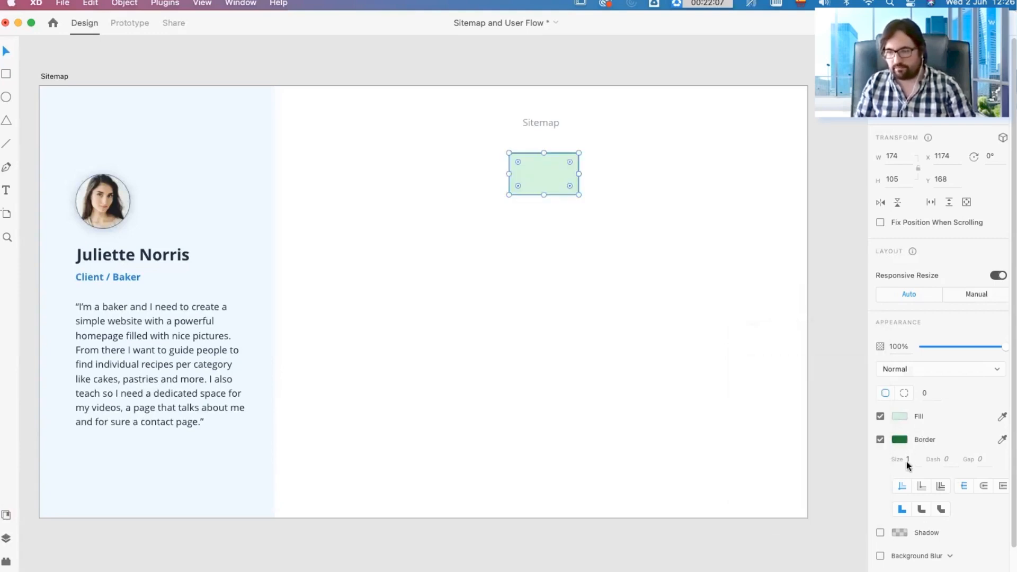
type("2")
key("Return")
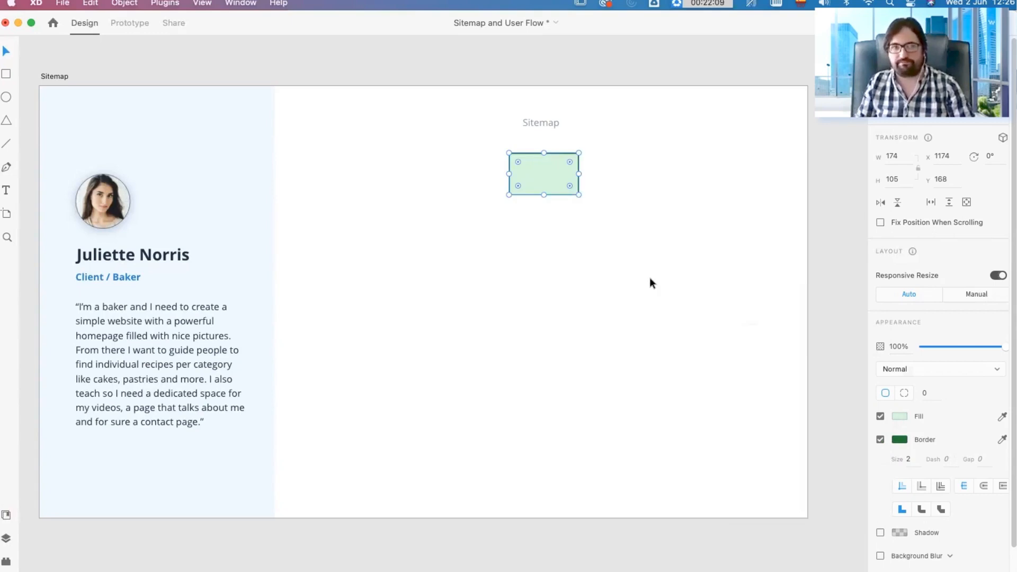
left_click(647, 276)
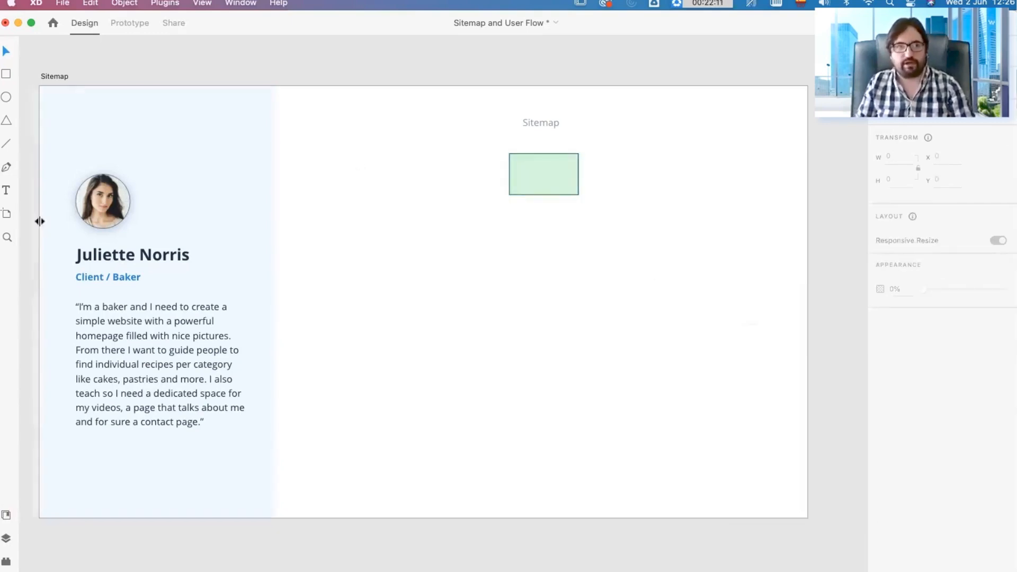
Step: Add an area text box about 229 wide reading "Homepage" below the green rectangle
left_click(7, 190)
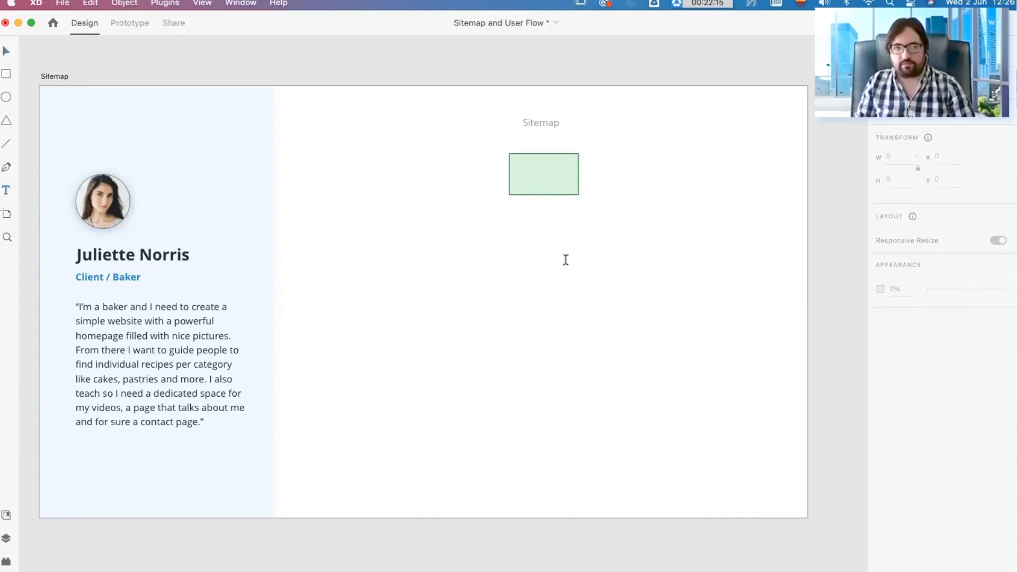
left_click_drag(493, 228, 585, 251)
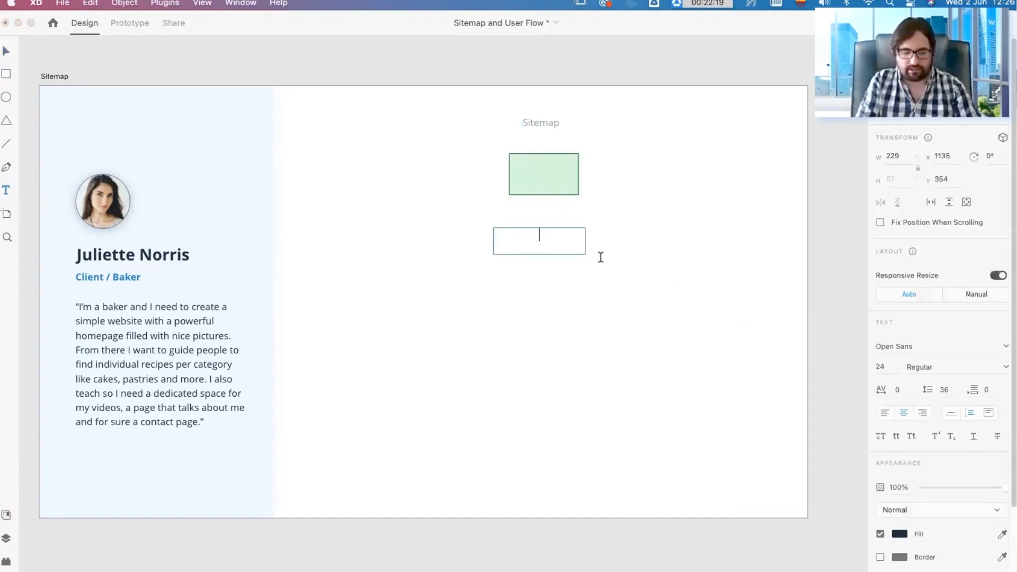
type("Homepage")
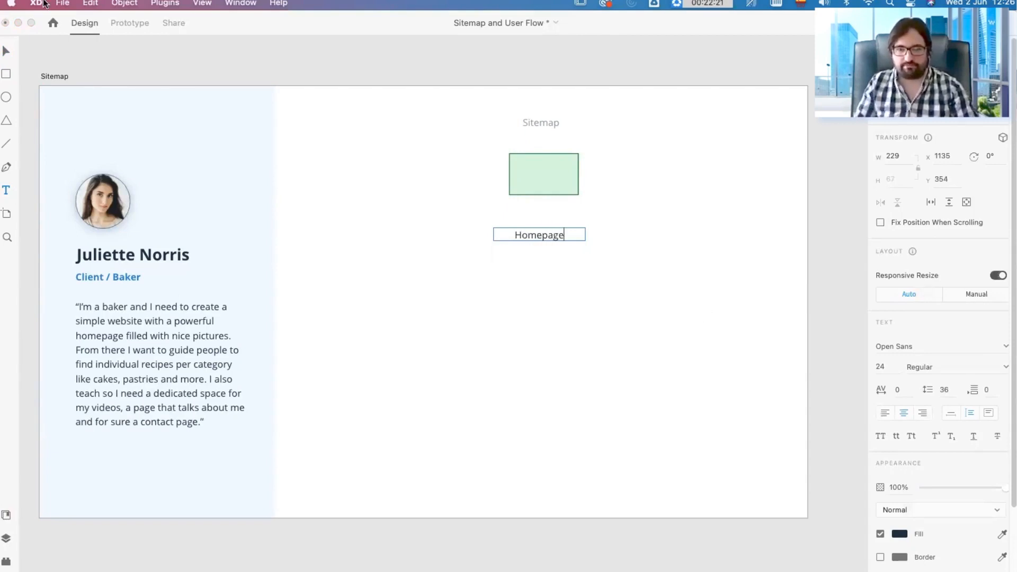
left_click(5, 51)
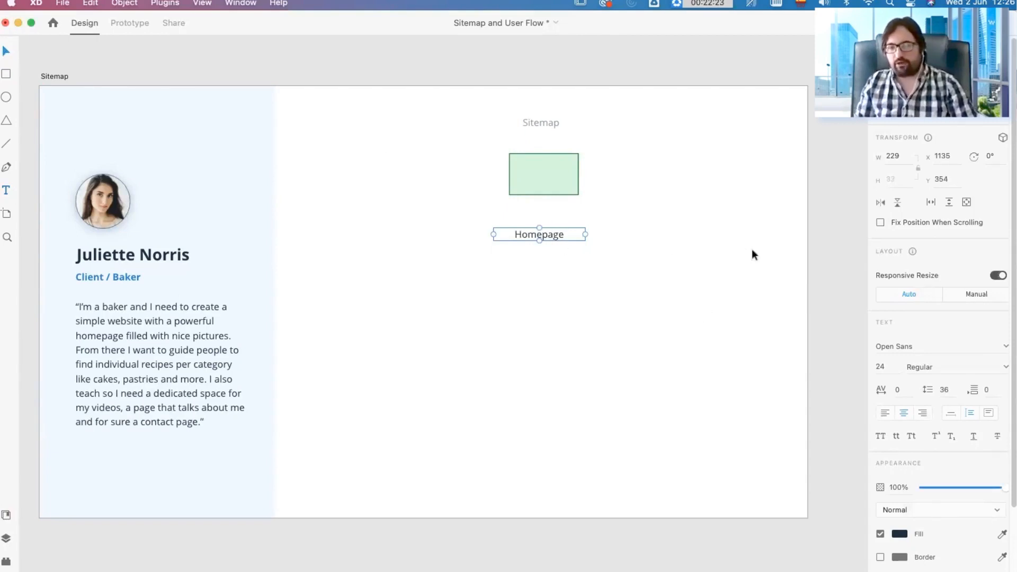
Step: Set the Homepage text to auto width and move it to the centre of the green rectangle
scroll(956, 414, "down", 3)
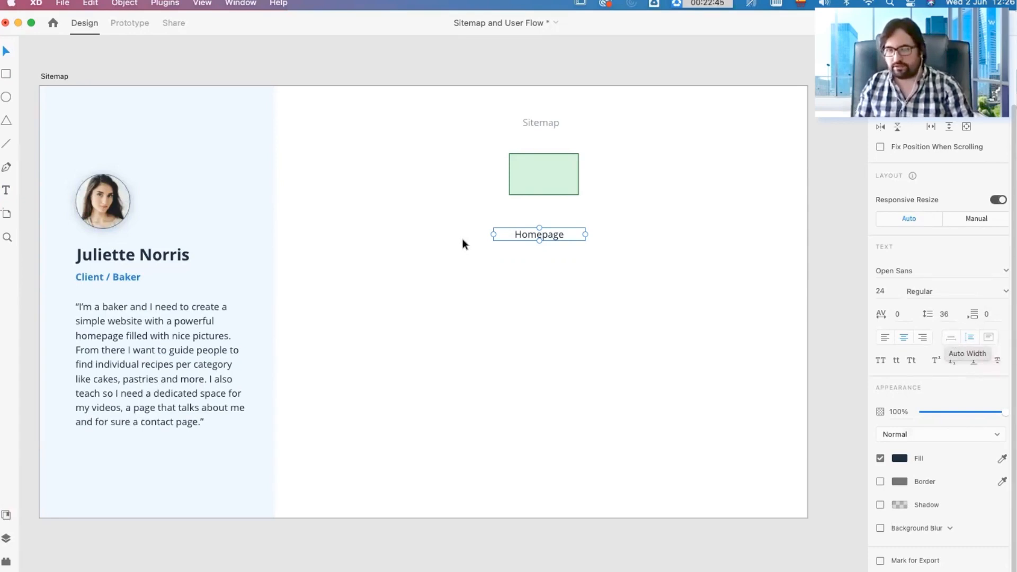
left_click(951, 338)
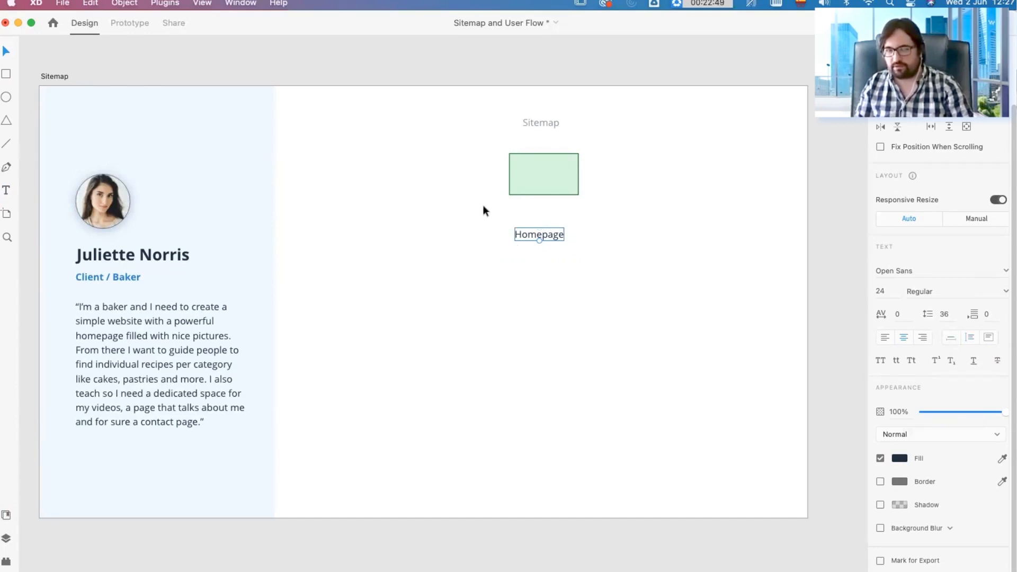
left_click_drag(552, 233, 551, 173)
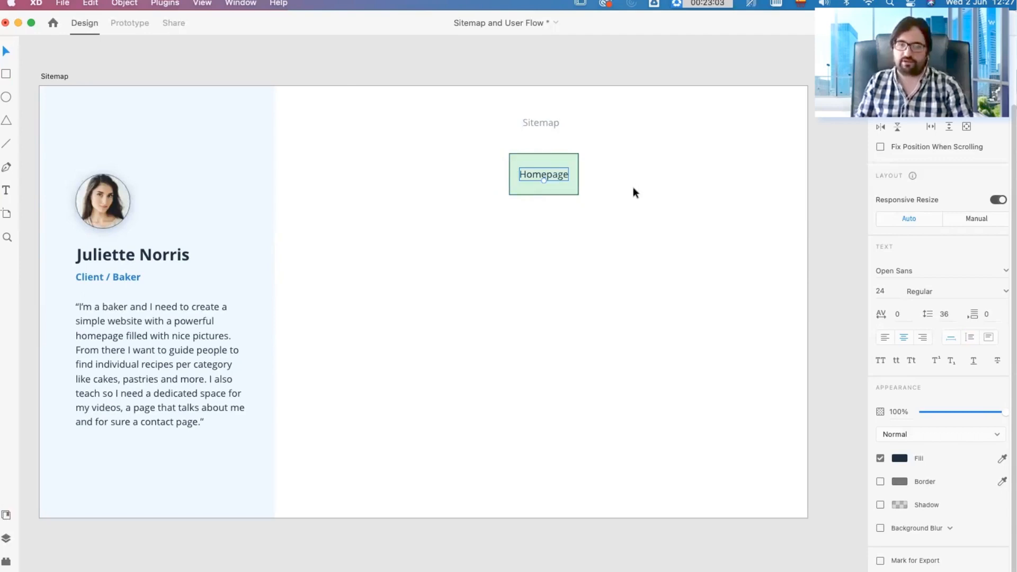
Step: Reduce the green rectangle's height to about 69 and recentre the Homepage label inside it
left_click(554, 193)
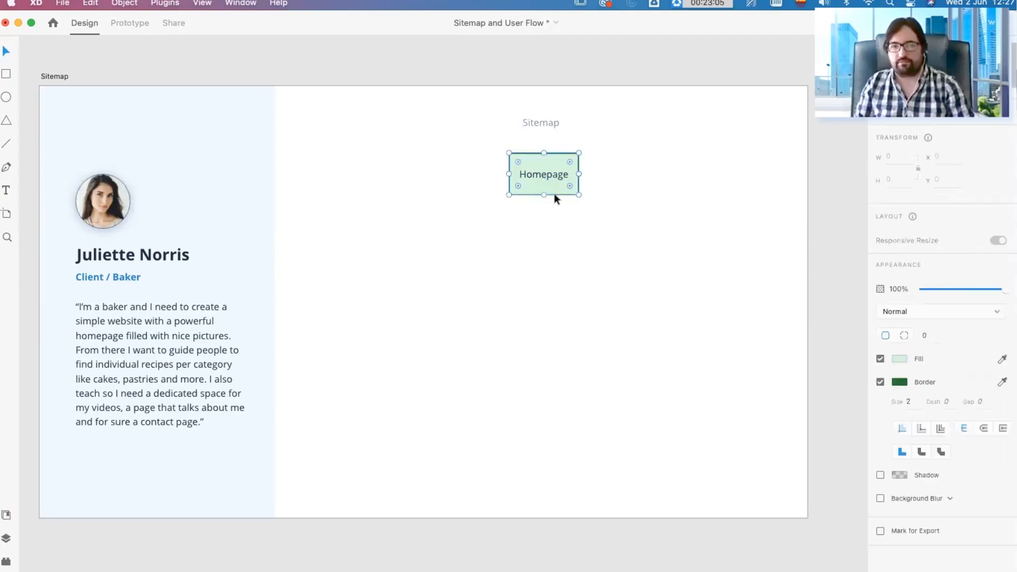
left_click_drag(543, 195, 543, 190)
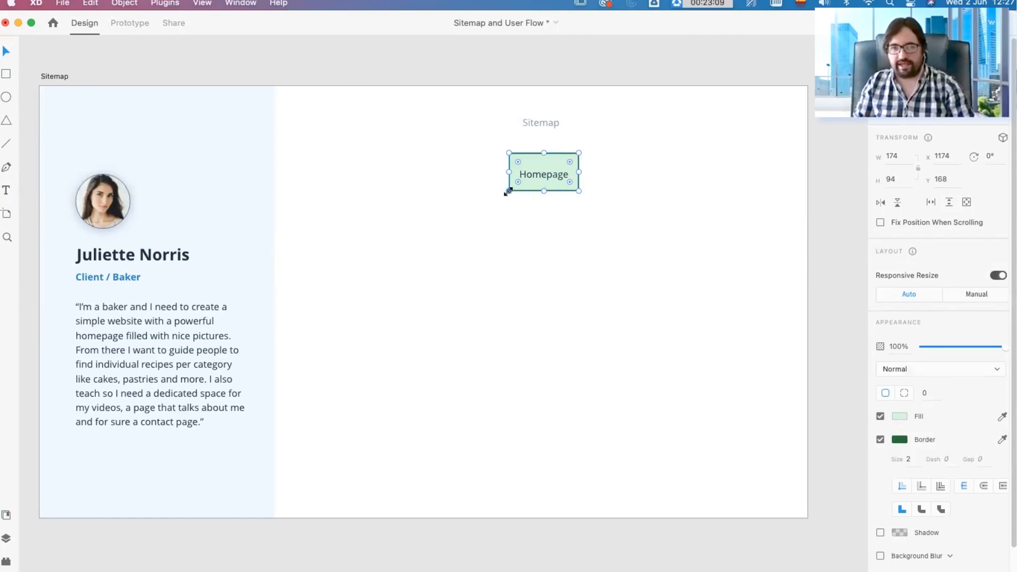
mouse_move(580, 154)
left_mouse_down()
mouse_move(608, 163)
mouse_move(550, 150)
mouse_move(579, 155)
left_mouse_up()
key("super+z")
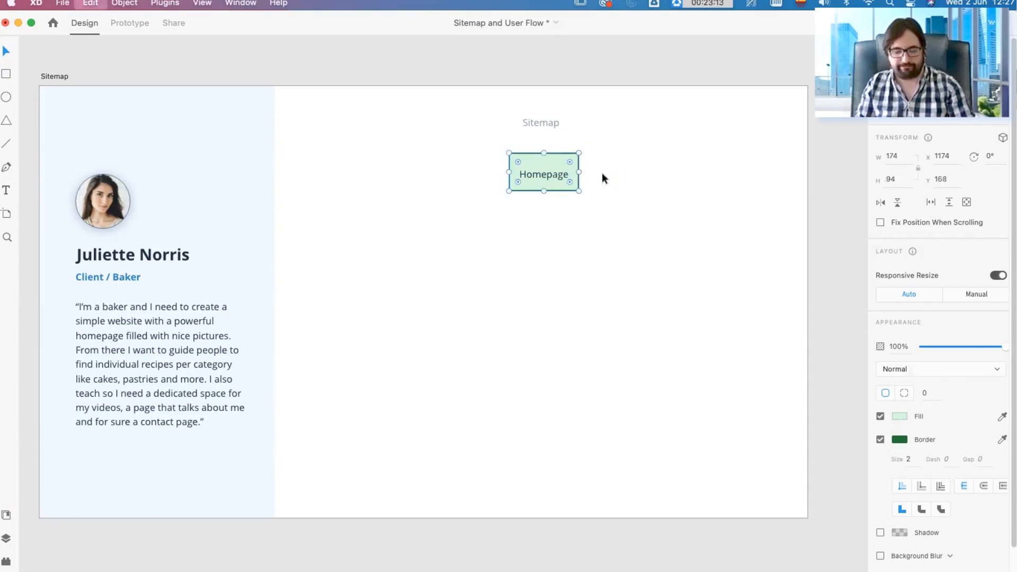
left_click_drag(543, 187, 542, 179)
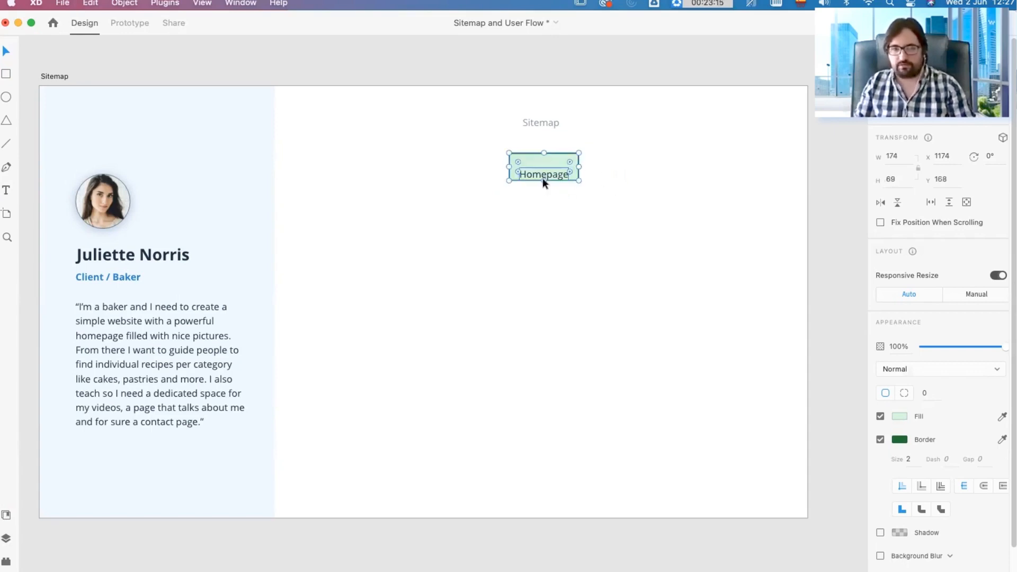
double_click(547, 171)
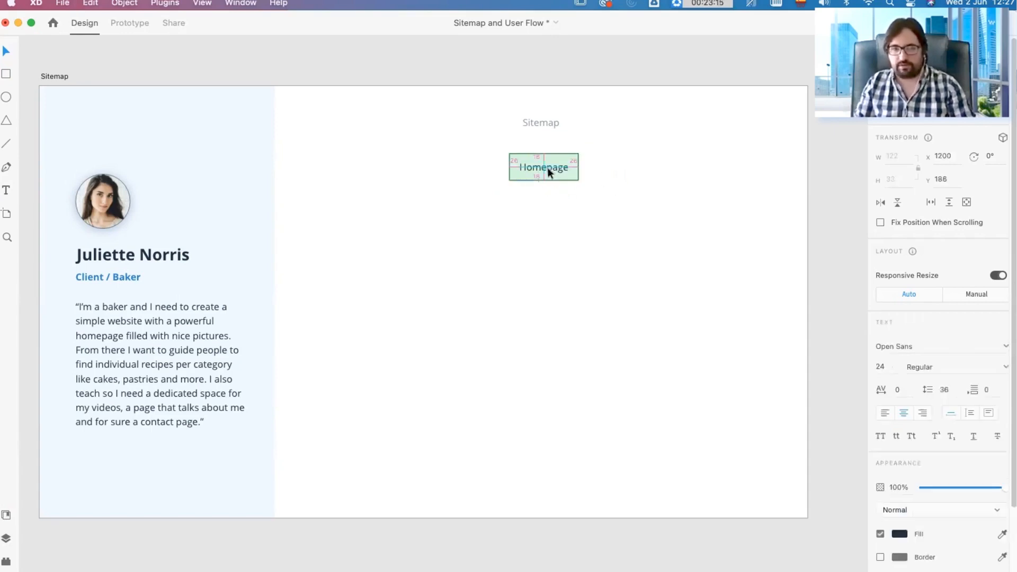
left_click(594, 190)
left_click_drag(616, 198, 456, 135)
left_click(599, 189)
left_click_drag(596, 192, 501, 150)
left_click(422, 145)
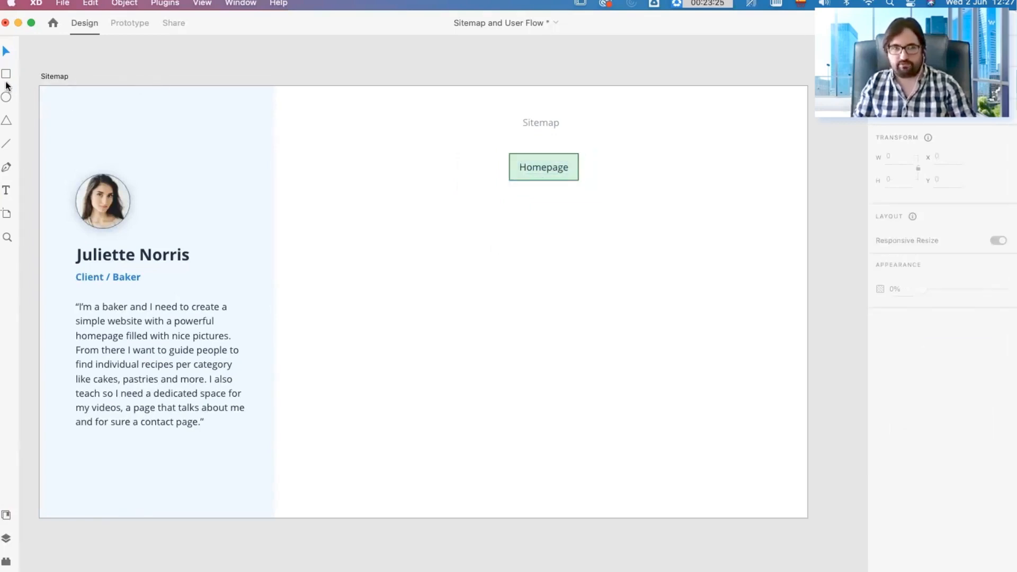
Step: Group the green rectangle with its Homepage label and enable padding on the group
left_click_drag(605, 176, 440, 140)
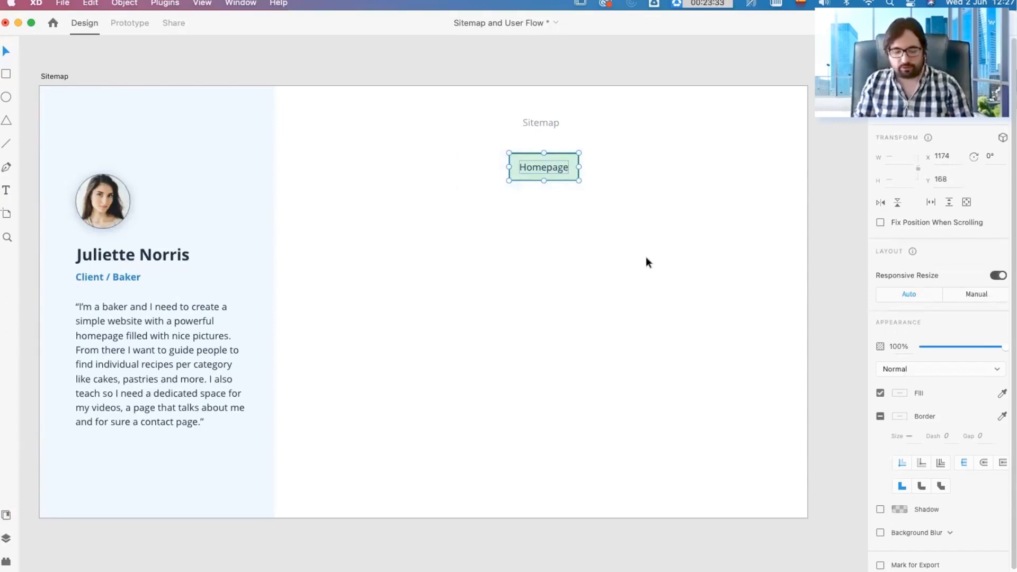
key("super+g")
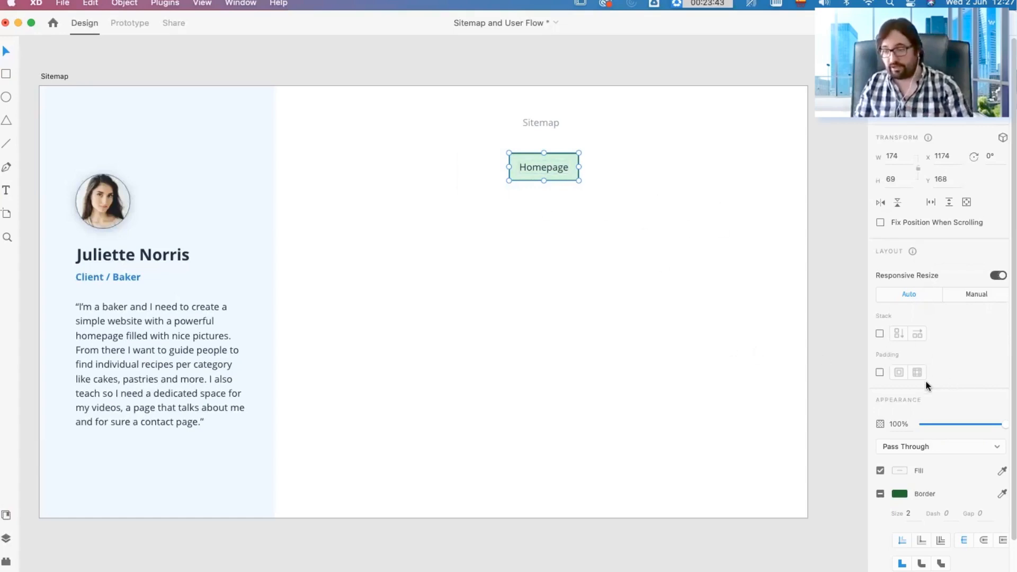
left_click(880, 372)
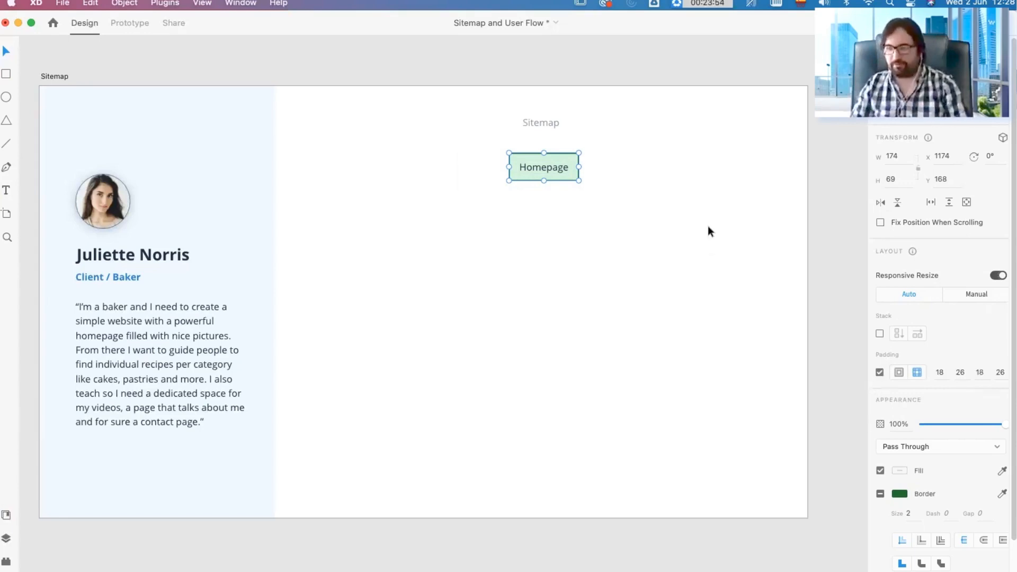
Step: Try the padding by changing the green box's label to "Button", and undo the text change
double_click(546, 168)
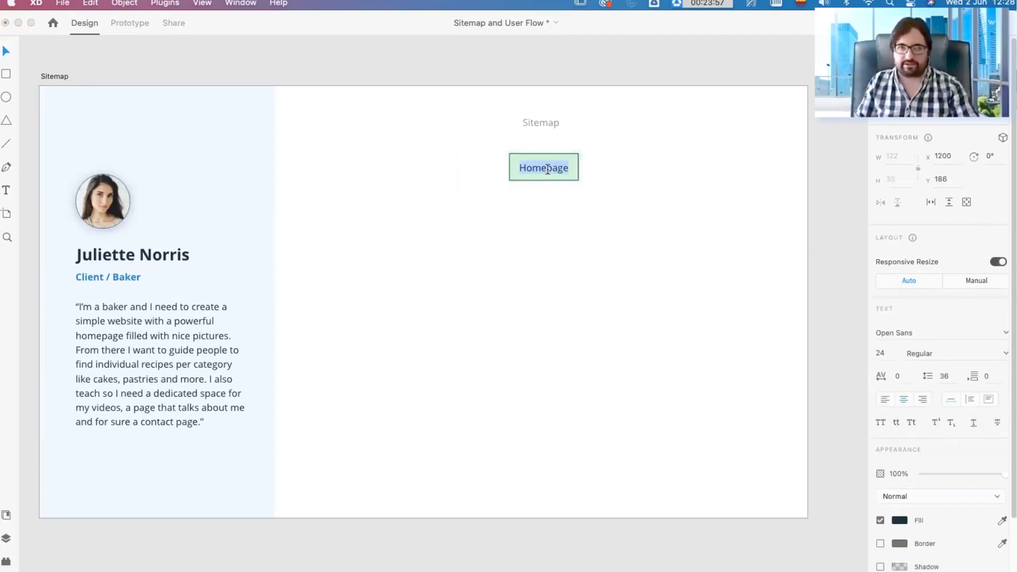
type("But")
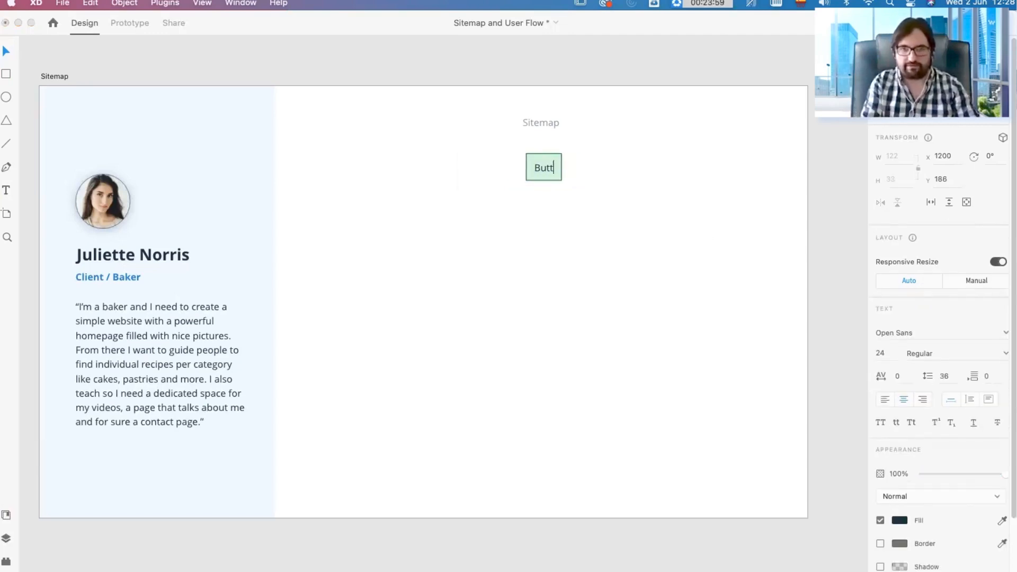
type("ton")
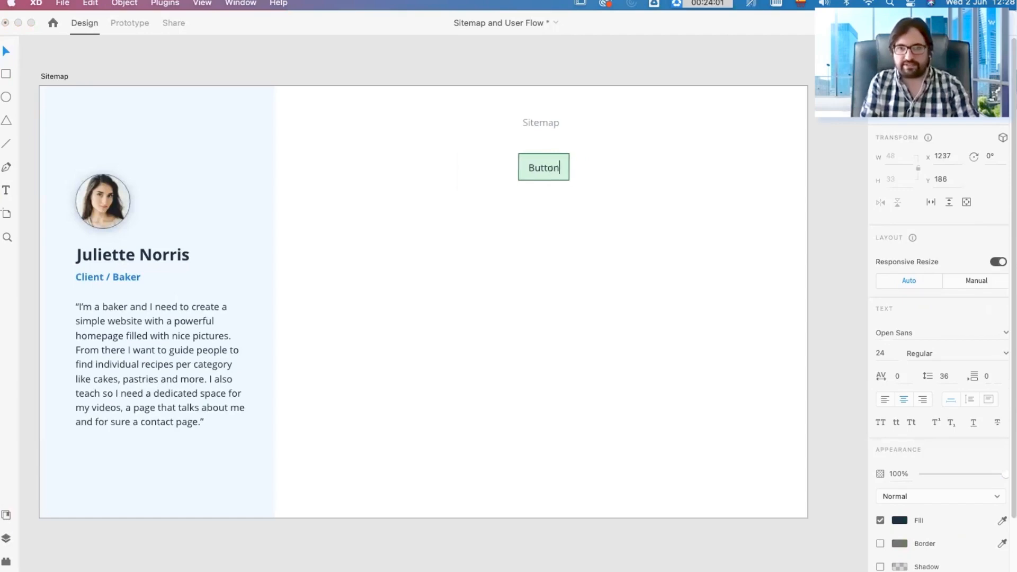
key("Escape")
key("super+z")
left_click(637, 185)
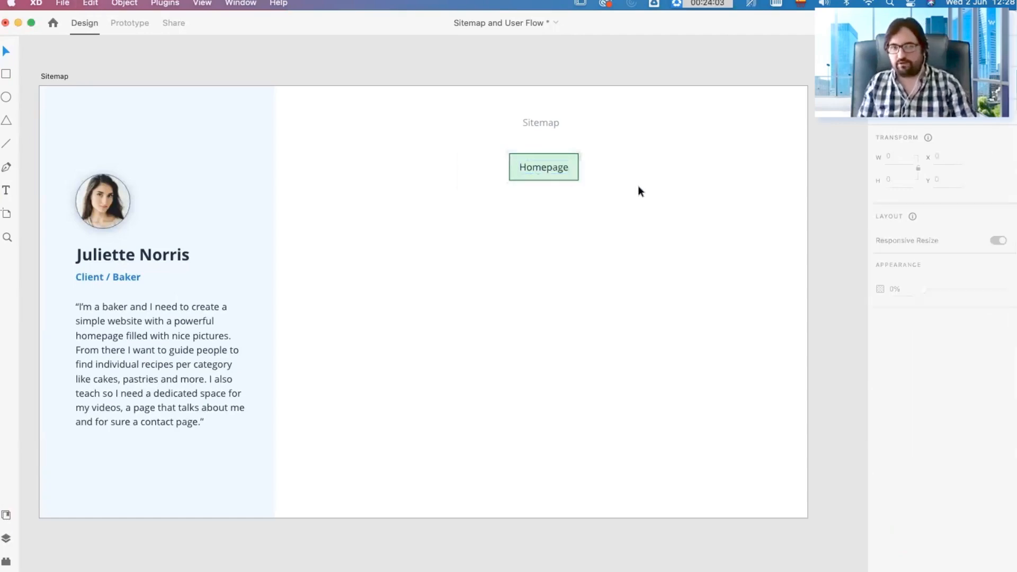
Step: Retype the green box's label as "Homepage"
left_click(552, 169)
double_click(552, 167)
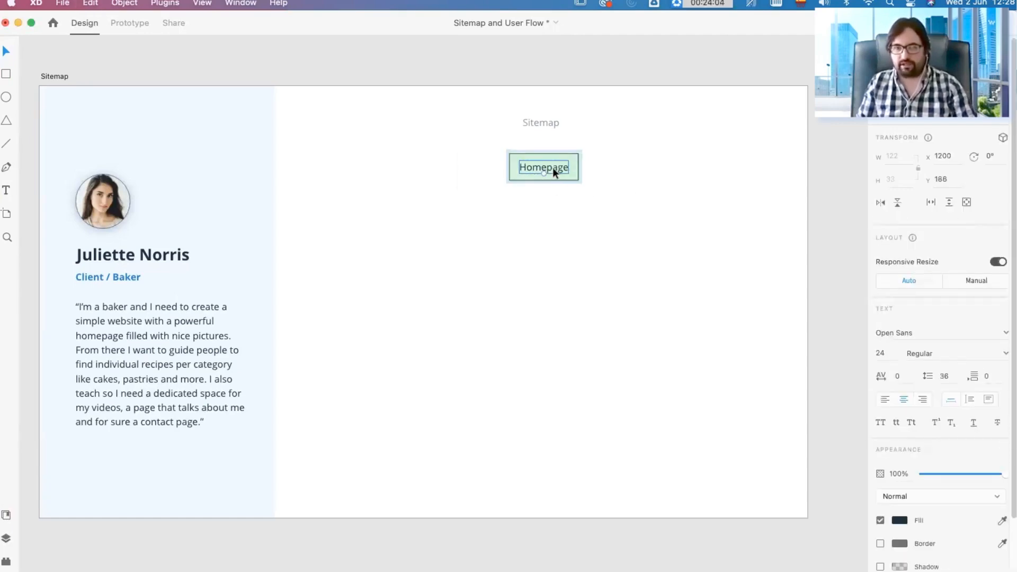
double_click(553, 167)
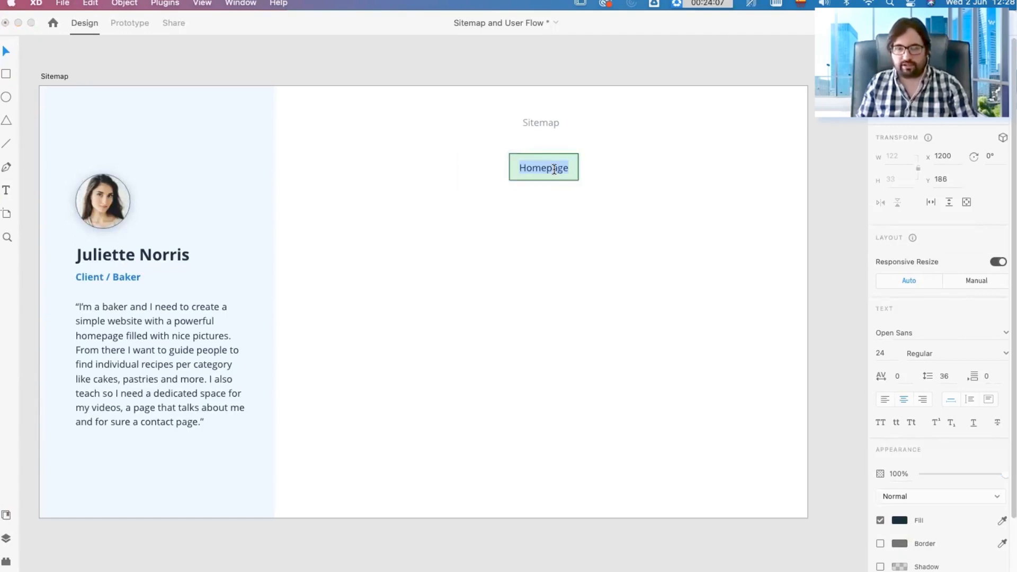
type("Homepage")
key("Escape")
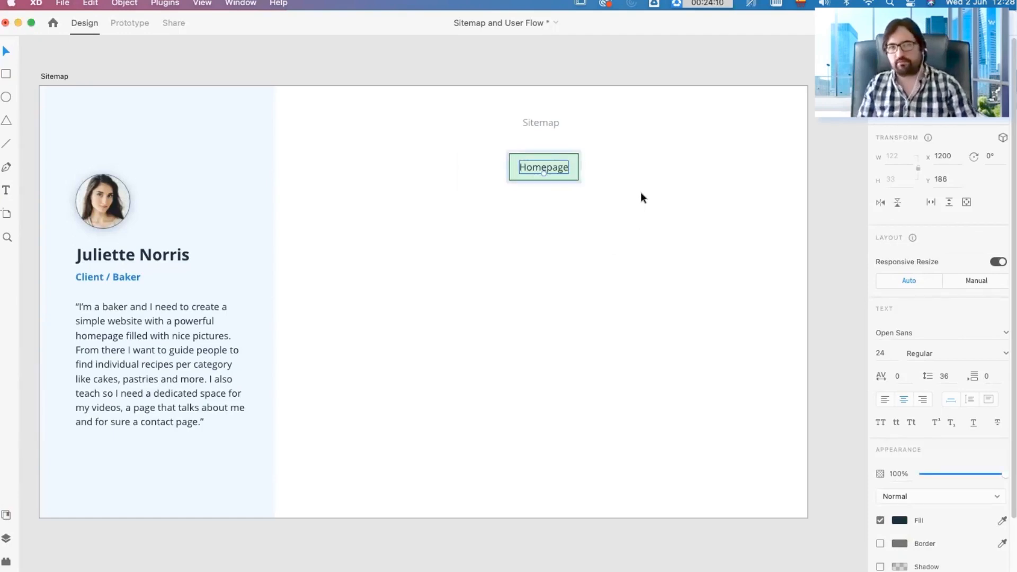
left_click(640, 192)
Step: Duplicate the green Homepage box and place the copy below and to its left at about X 769, Y 291
left_click(557, 170)
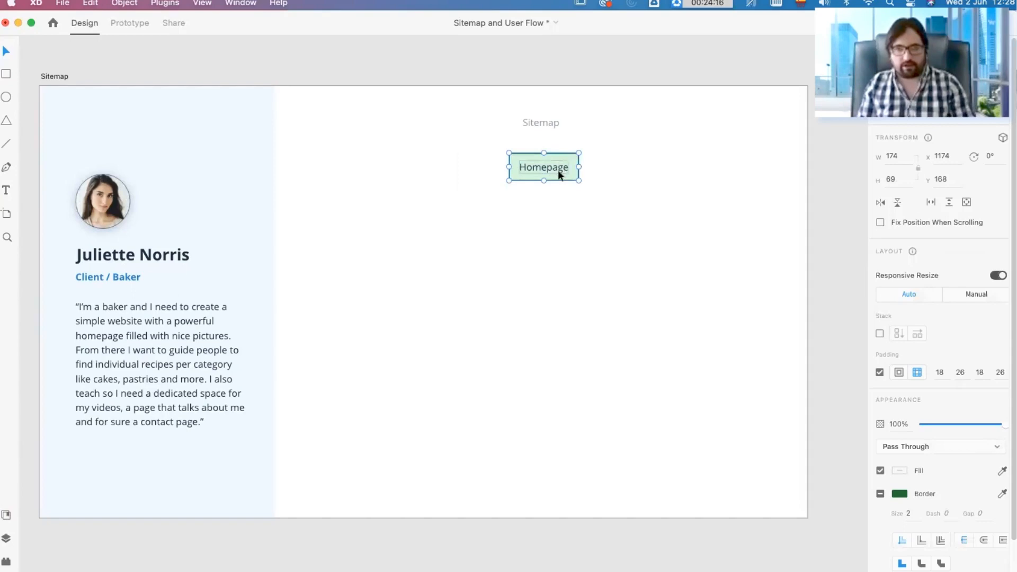
left_click_drag(557, 170, 397, 214)
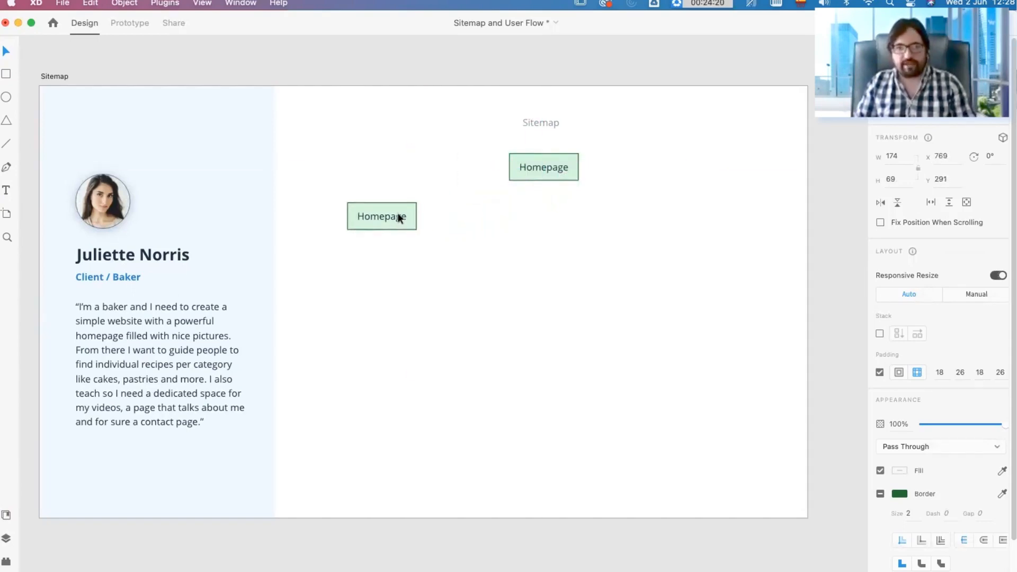
double_click(394, 214)
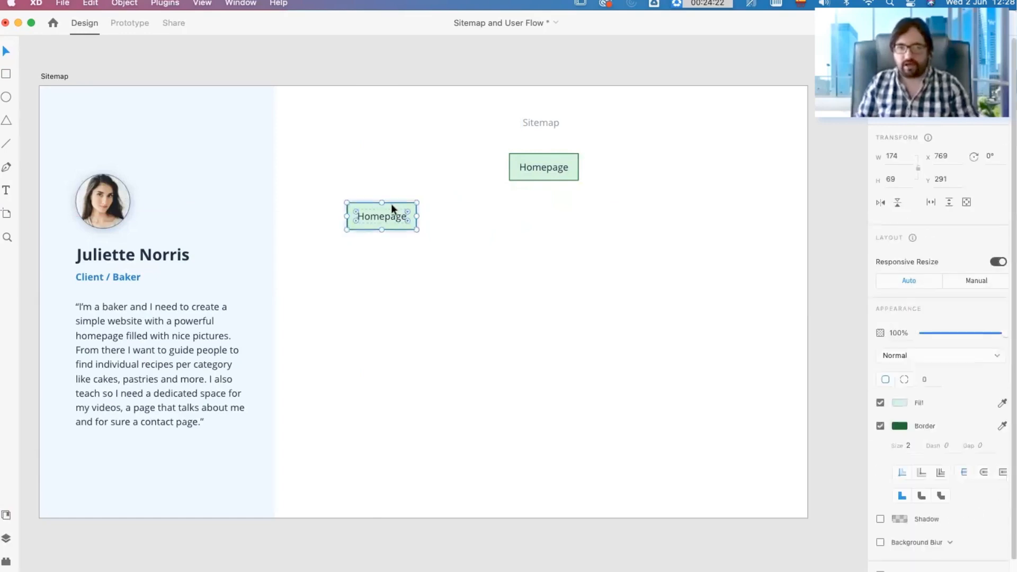
left_click(515, 205)
left_click(394, 207)
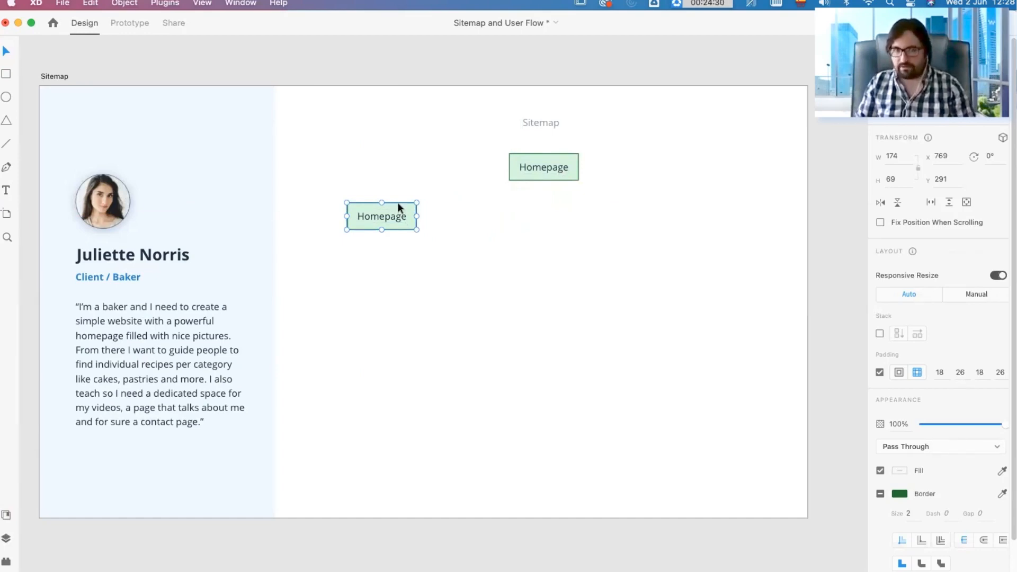
Step: Recolour the duplicated box's rectangle with a pale orange fill and a dark orange border
double_click(398, 204)
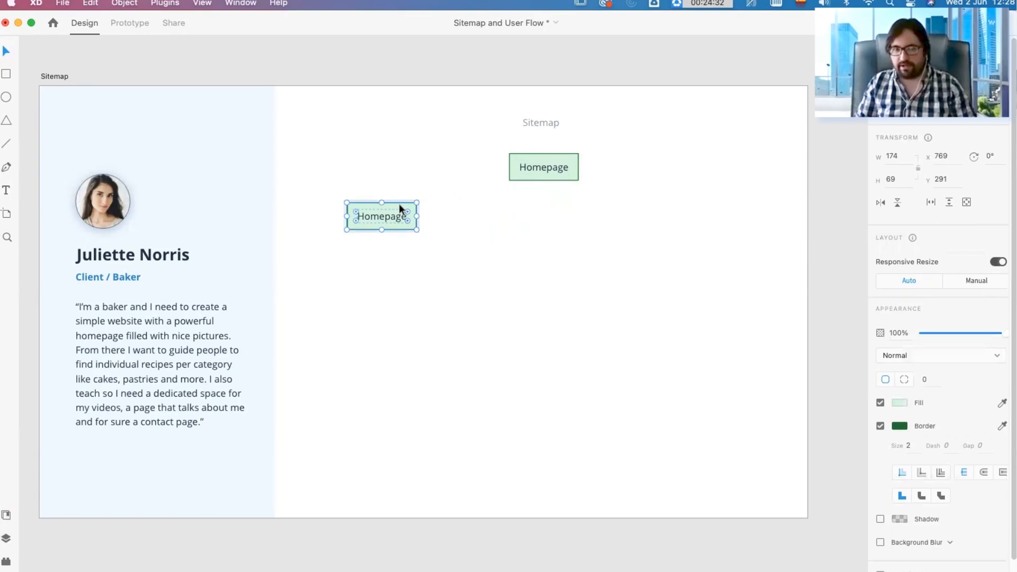
left_click(899, 403)
left_click(857, 427)
left_click_drag(809, 354, 767, 342)
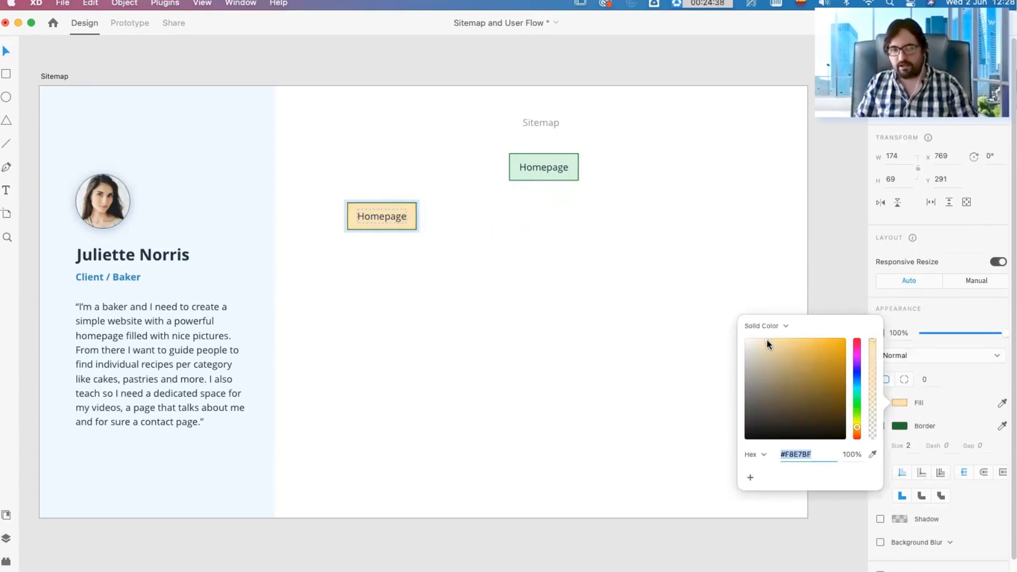
left_click(899, 426)
left_click(856, 450)
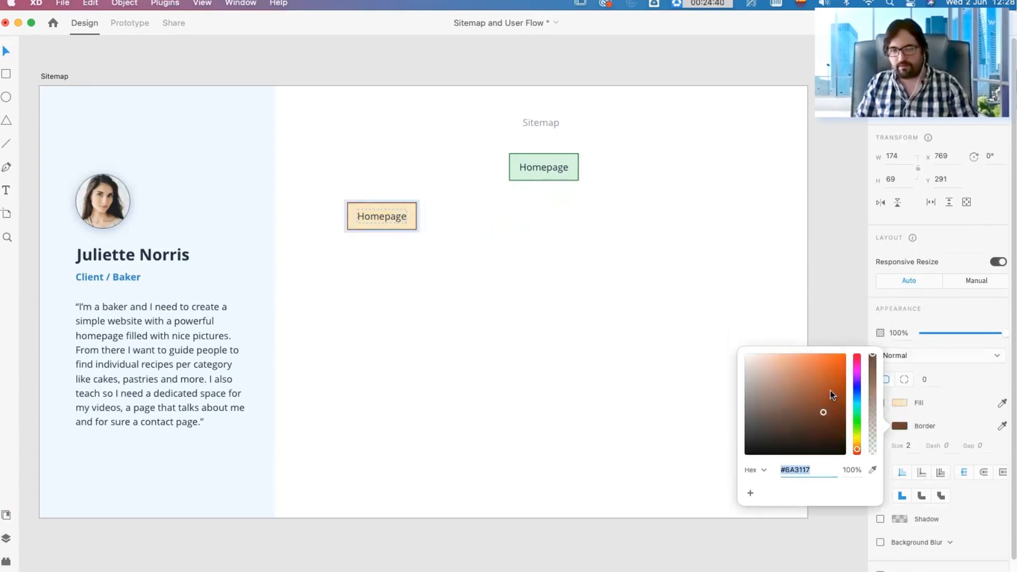
left_click(617, 292)
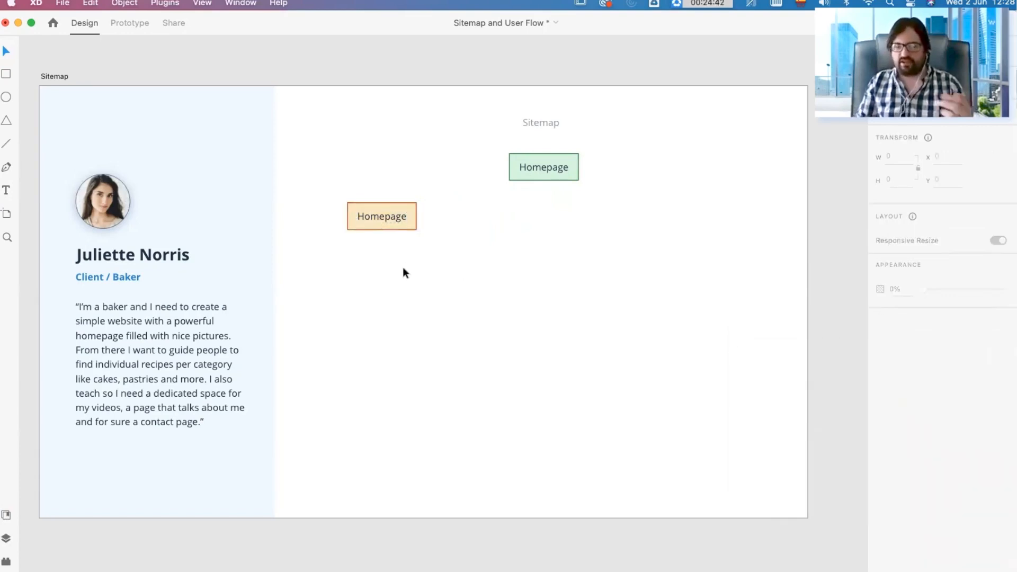
Step: Change the orange box's label to "Cake Recipes"
double_click(393, 215)
left_click(476, 223)
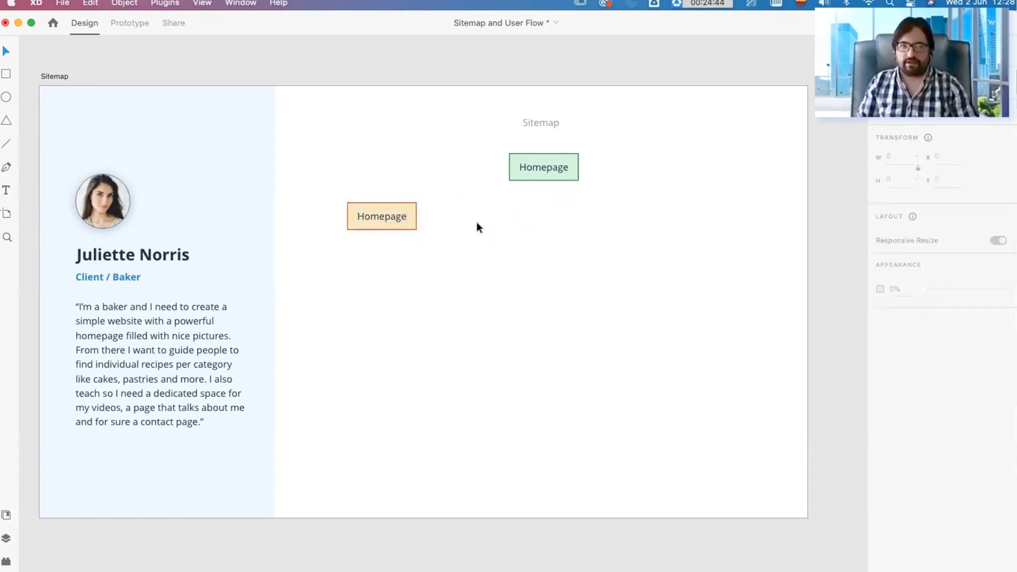
left_click(415, 218)
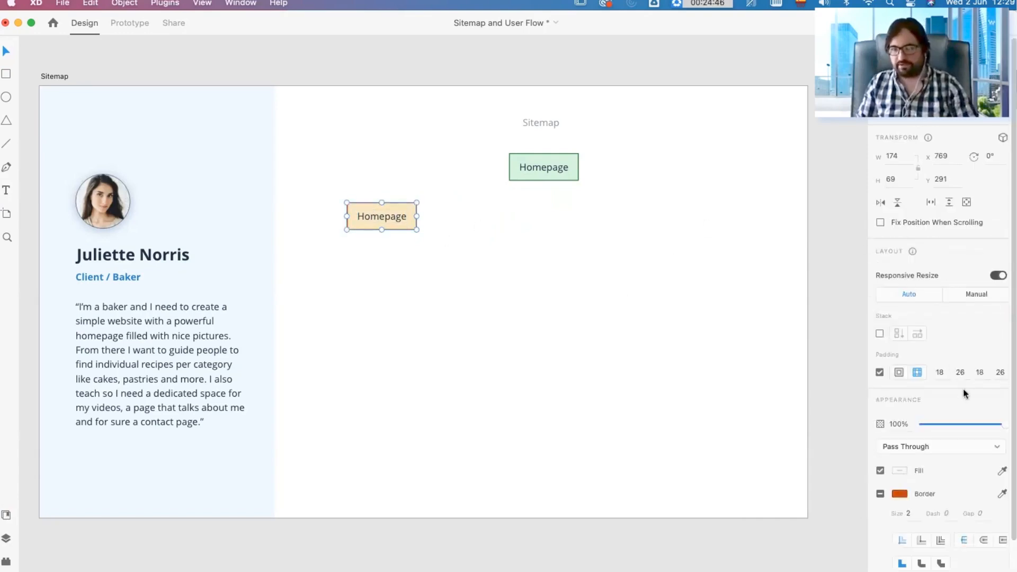
double_click(380, 215)
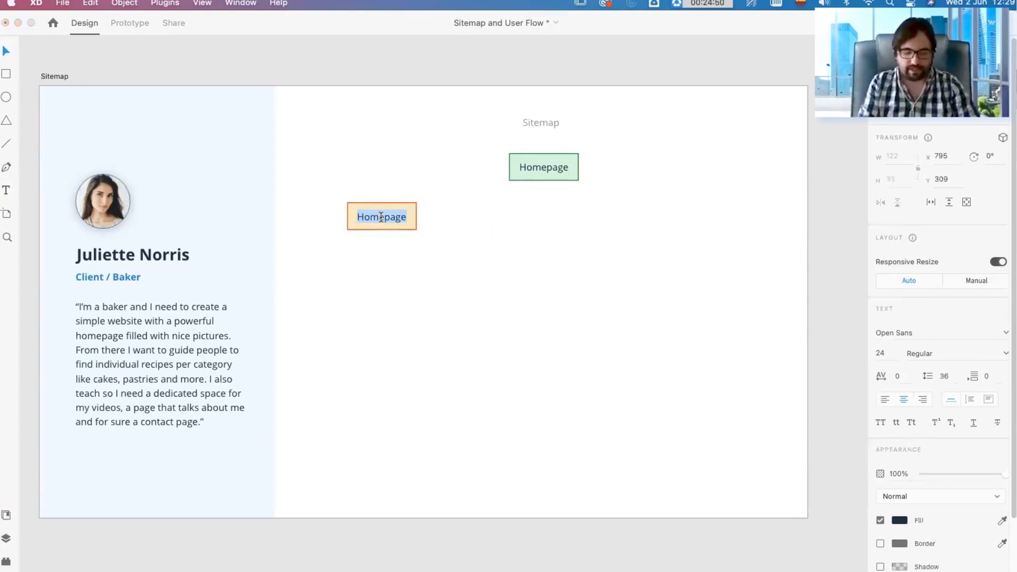
type("C")
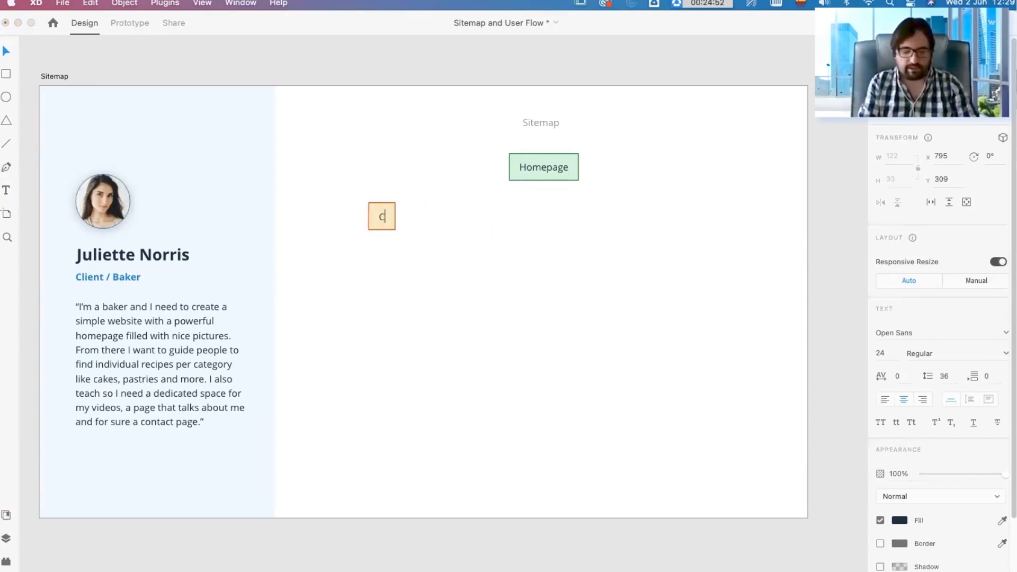
type("ake Recipes")
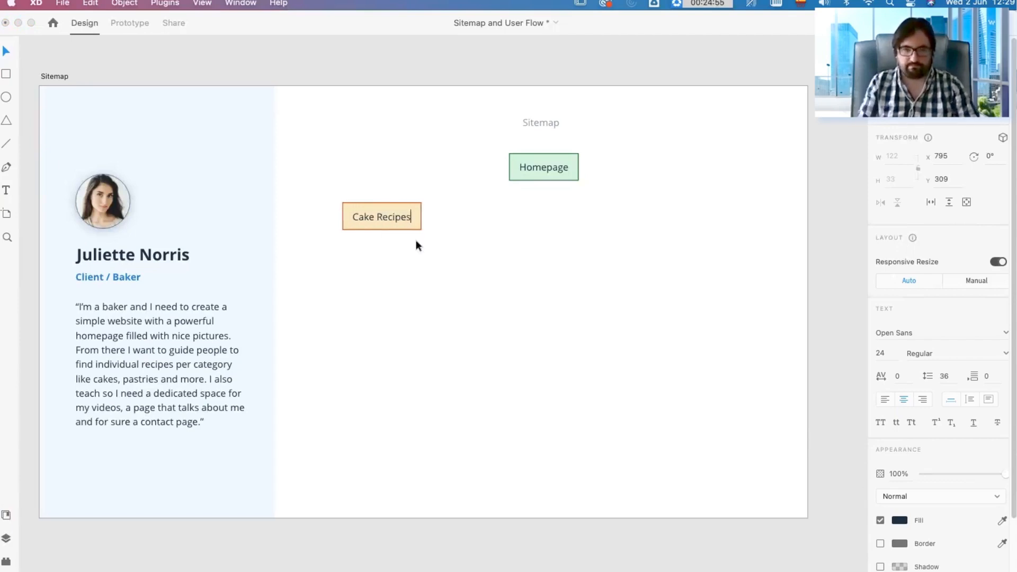
left_click(481, 222)
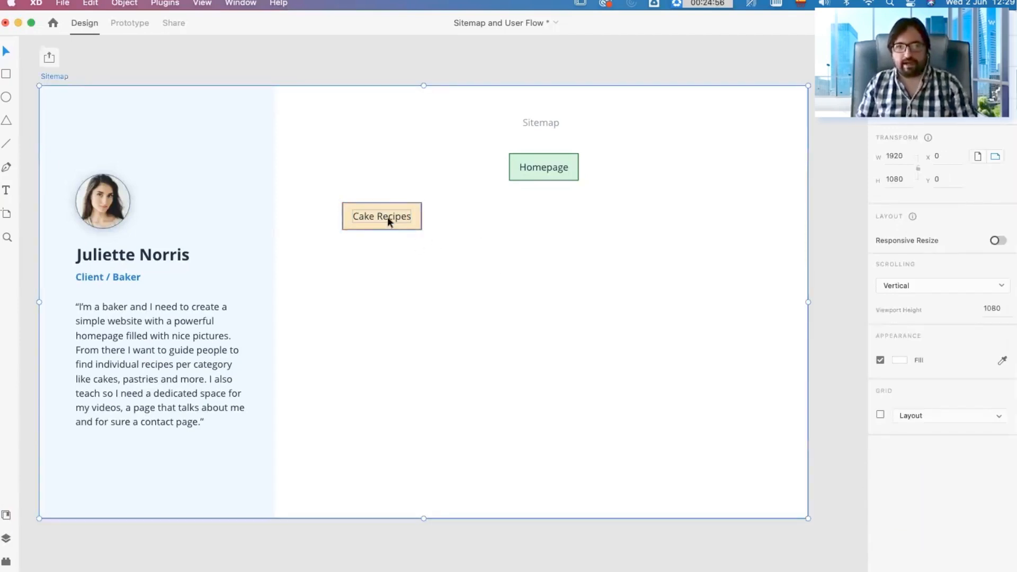
Step: Duplicate the Cake Recipes box to its right at about X 997 and label the copy "Pastry Recipes"
left_click_drag(369, 215, 466, 216)
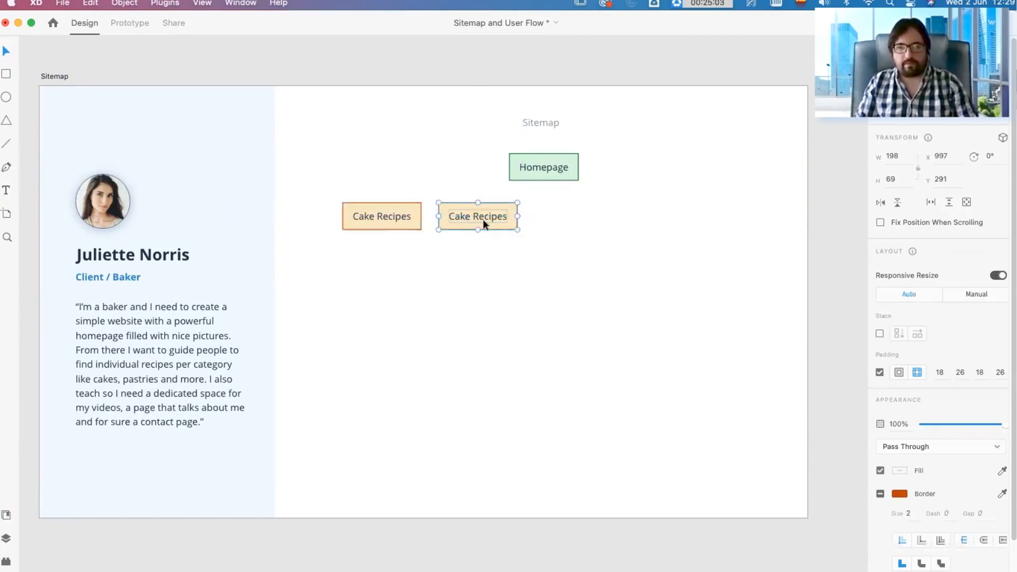
double_click(484, 214)
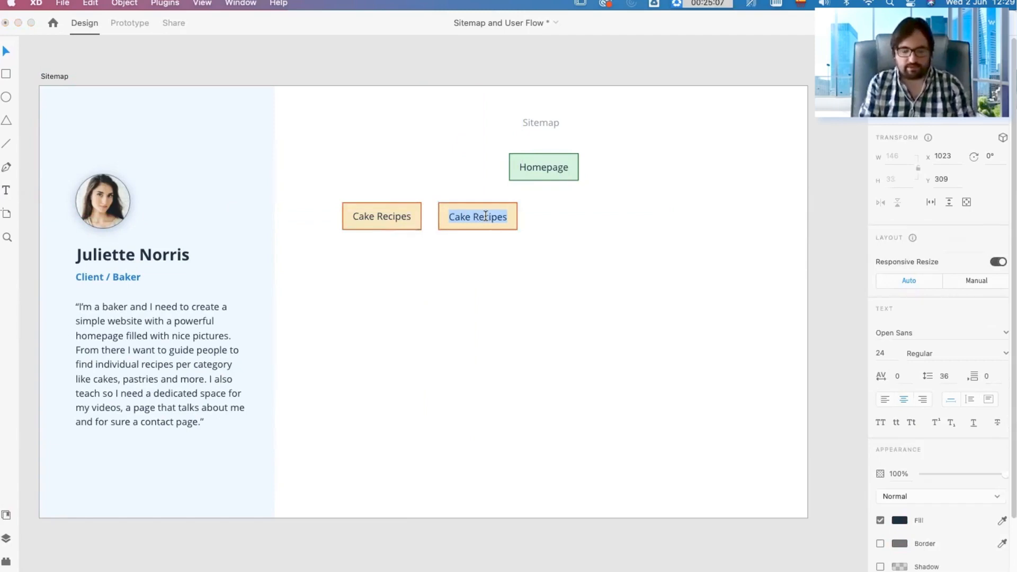
type("Pastries")
key("BackSpace")
key("BackSpace")
key("BackSpace")
type("y Recipes")
left_click(609, 228)
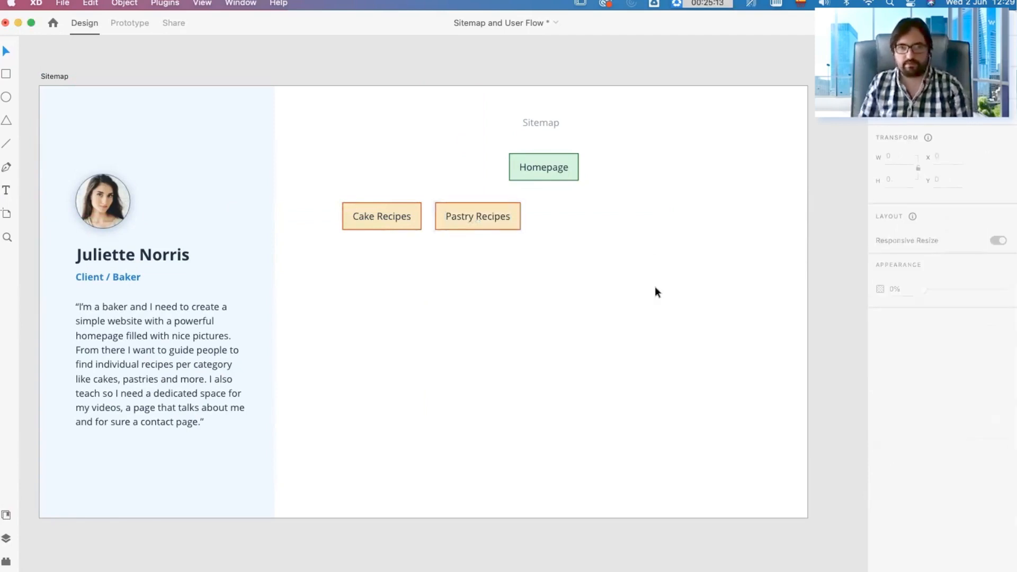
Step: Duplicate the Pastry Recipes box to its right and label the copy "Ice Cream Recipes"
left_click(466, 218)
left_click_drag(466, 217, 555, 223)
double_click(567, 215)
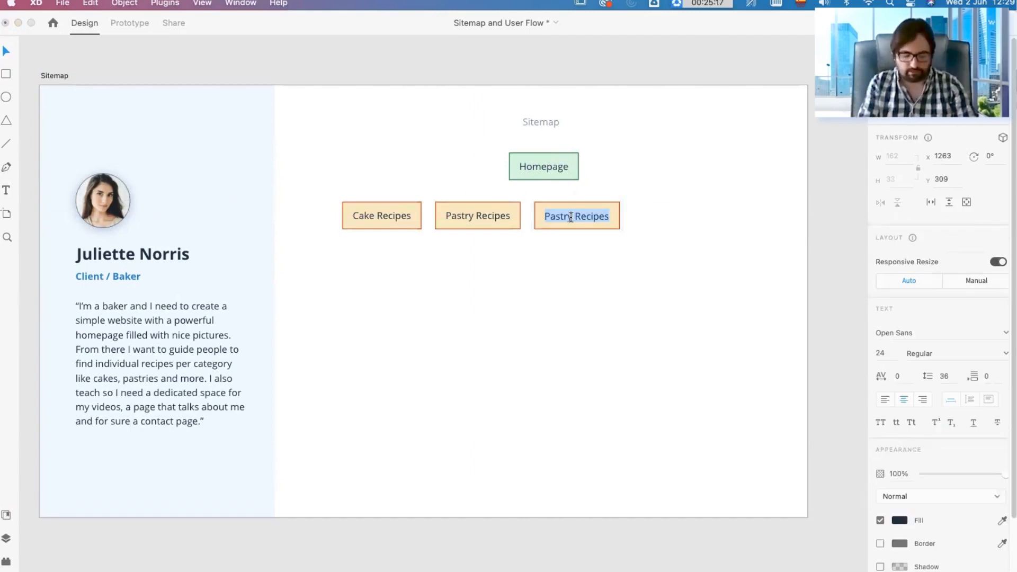
type("Ice Crem Re")
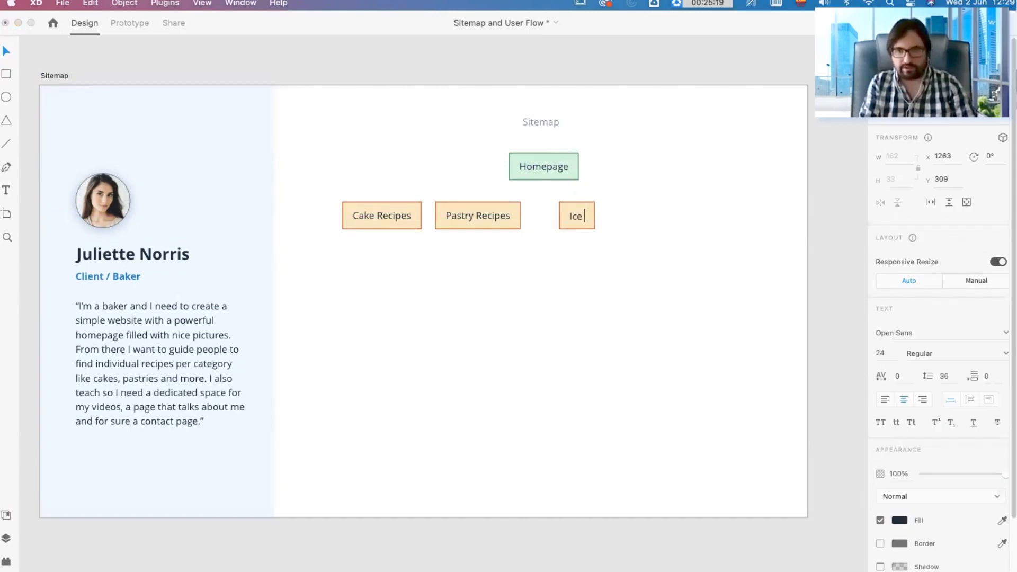
key("BackSpace")
key("BackSpace")
key("BackSpace")
key("BackSpace")
type("am")
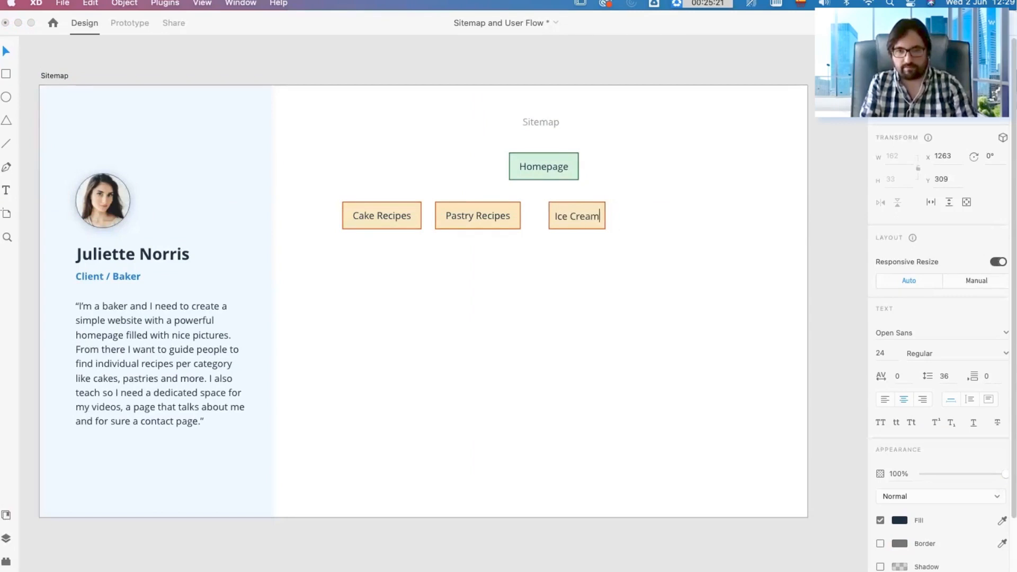
type(" Recipes")
key("Escape")
Step: Arrange the three recipe boxes in a tighter, evenly spaced row starting at about X 741, Y 291
left_click_drag(486, 218, 482, 217)
left_click(515, 246)
left_click_drag(640, 235, 388, 216)
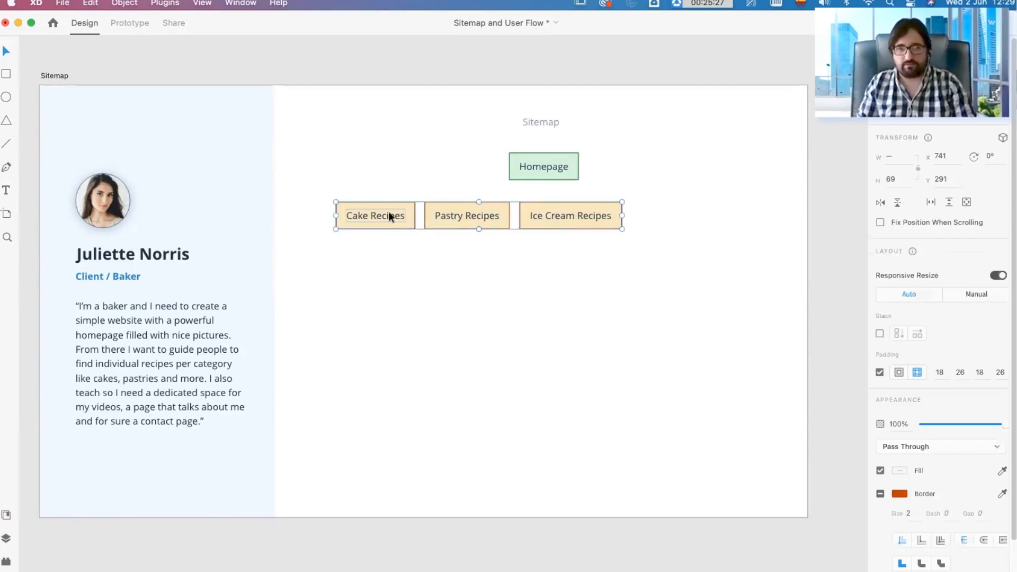
left_click(585, 308)
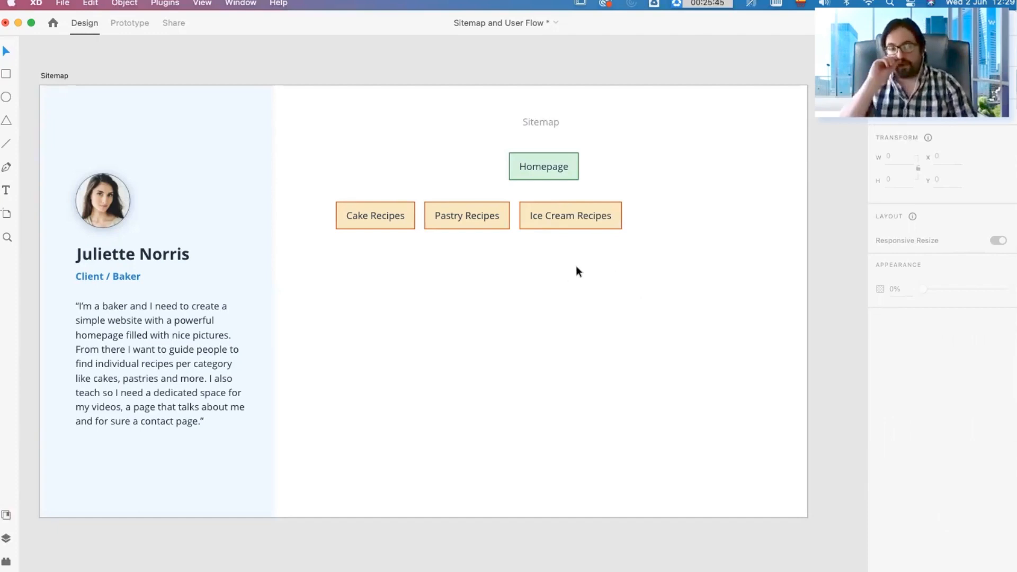
Step: Duplicate the Ice Cream Recipes box to its right and label the copy "Bakery Lesson"
double_click(189, 388)
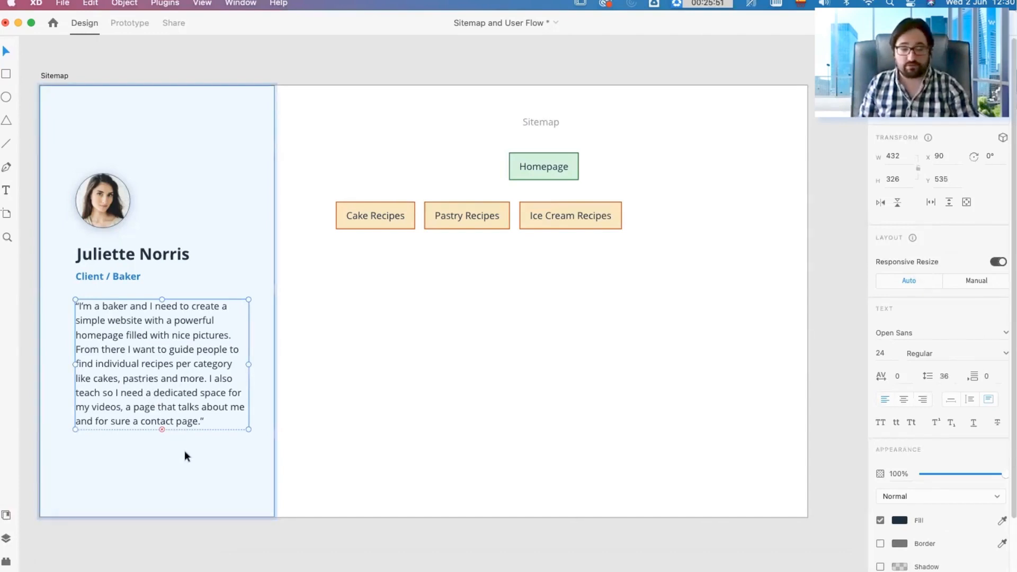
left_click(555, 217)
left_click_drag(555, 218, 665, 220)
double_click(665, 220)
double_click(669, 217)
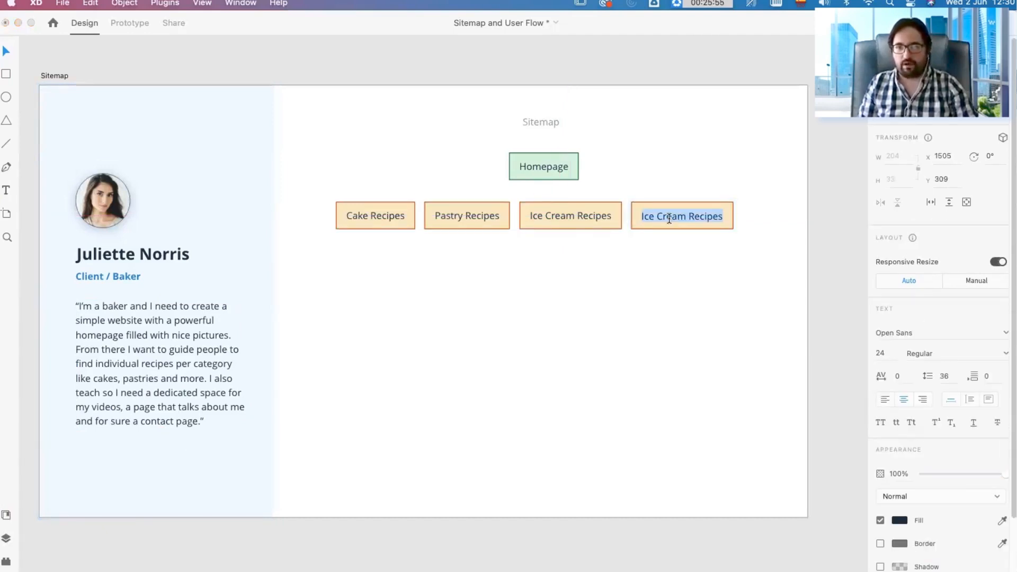
type("Bakery ")
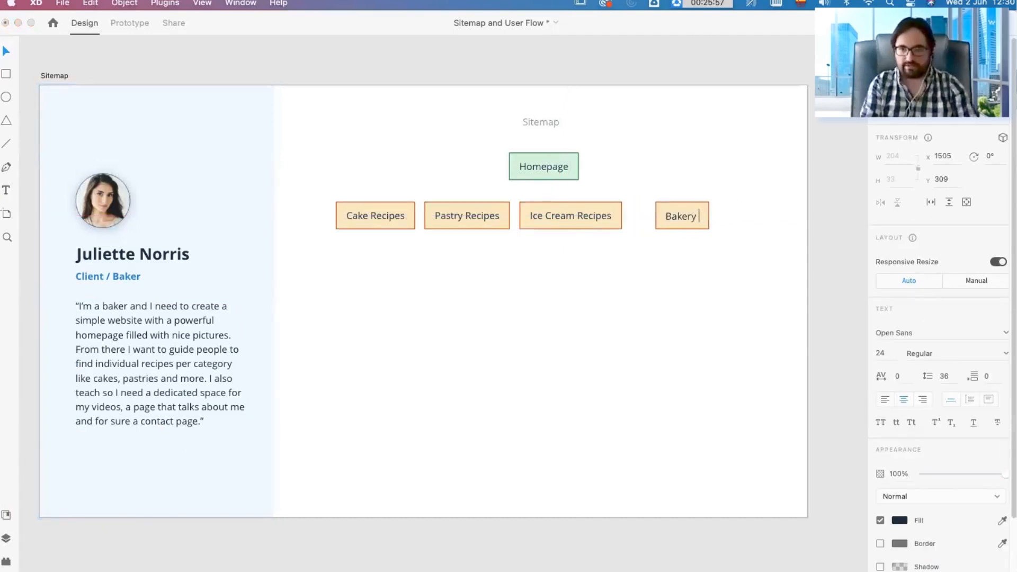
type("Lesson")
Step: Move the Bakery Lesson box to about X 1479, leaving a gap of 23 beside the Ice Cream Recipes box
left_click(637, 307)
left_click(637, 308)
left_click_drag(669, 211, 657, 213)
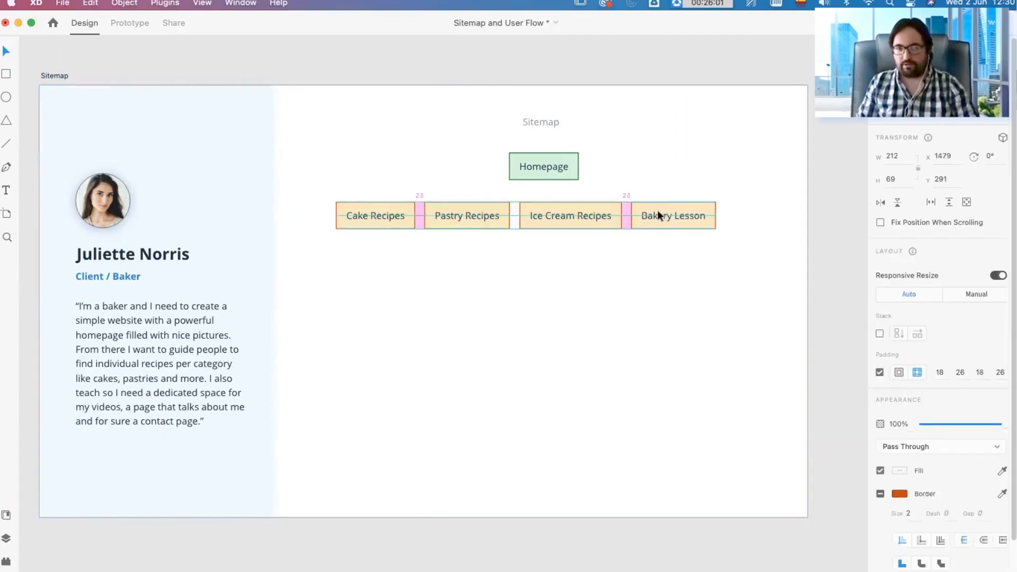
left_click(687, 175)
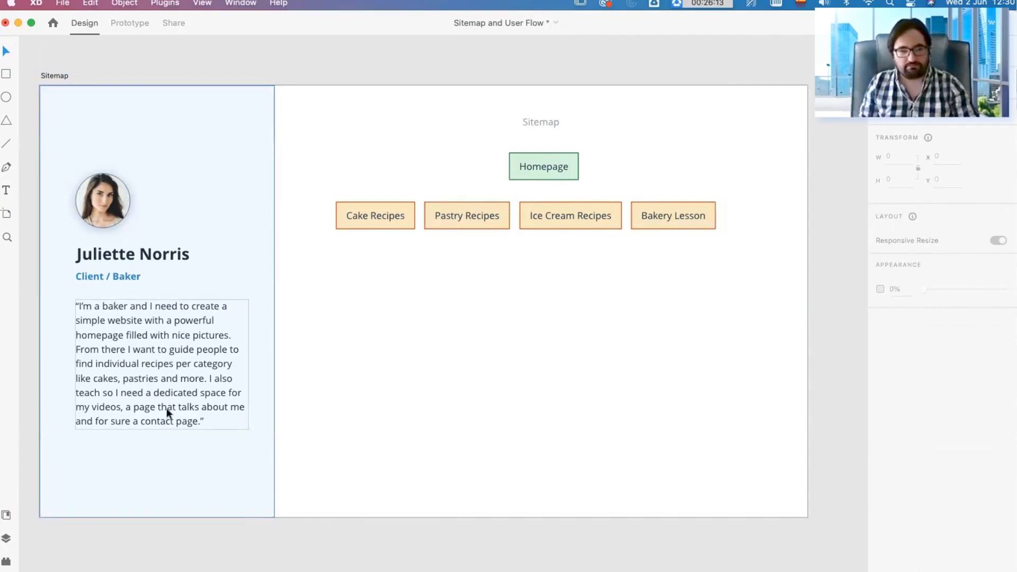
Step: Duplicate the Bakery Lesson box to its right, label the copy "About", and shift the whole row to start at X 627, Y 291
left_click(671, 220)
left_click_drag(656, 219, 751, 210)
double_click(751, 211)
type("About")
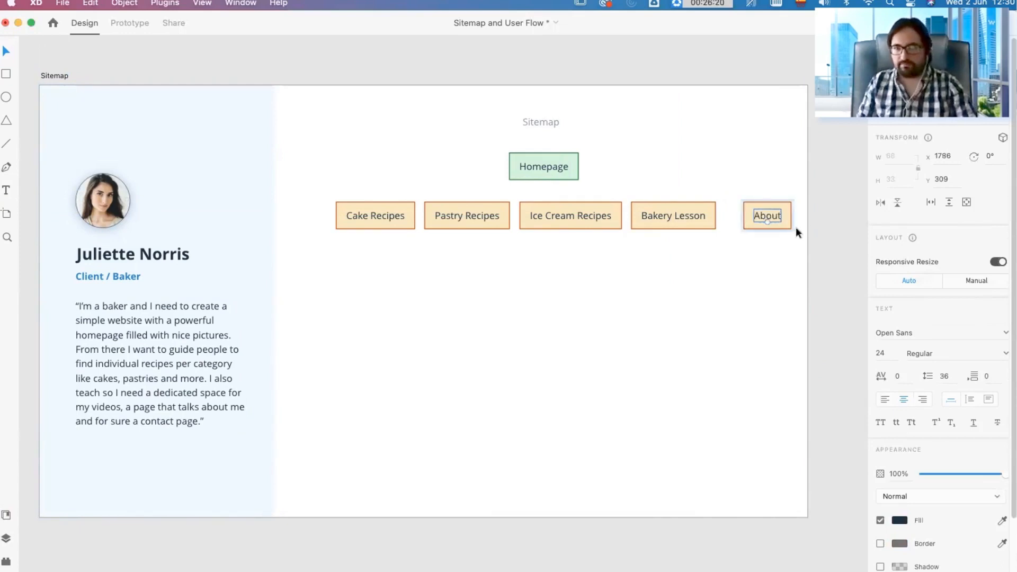
key("Escape")
left_click_drag(768, 218, 333, 216)
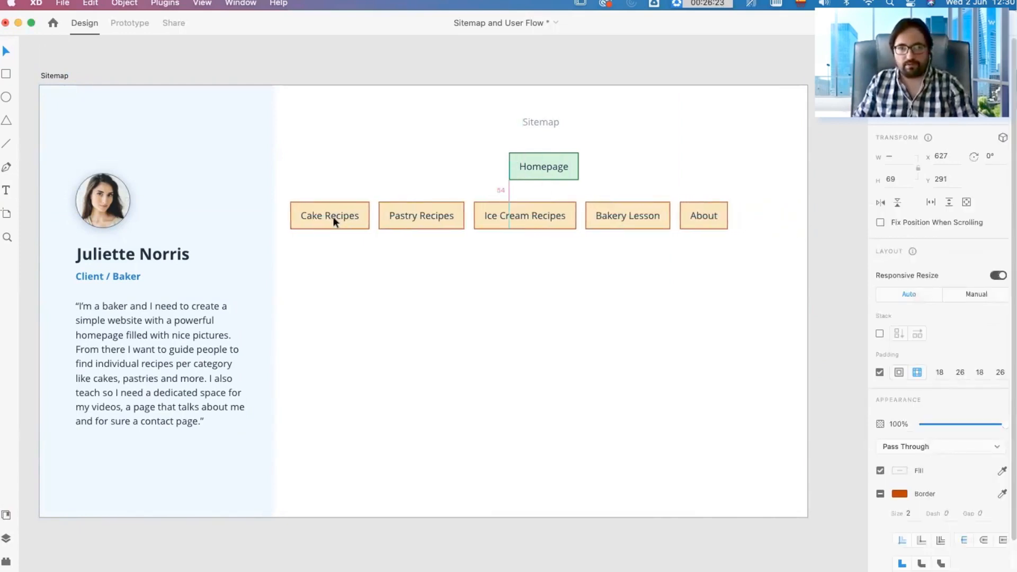
left_click(660, 238)
Step: Duplicate the About box to its right, label the copy "Contact", and space it evenly with the other boxes in the row
left_click_drag(720, 215, 763, 217)
double_click(762, 217)
double_click(761, 217)
type("Contact")
left_click(767, 280)
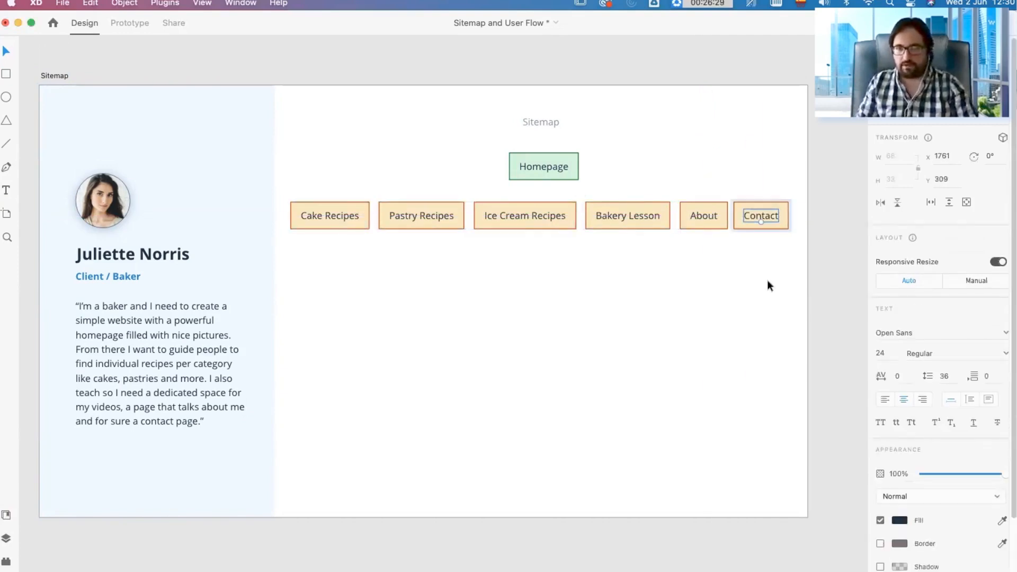
left_click(762, 215)
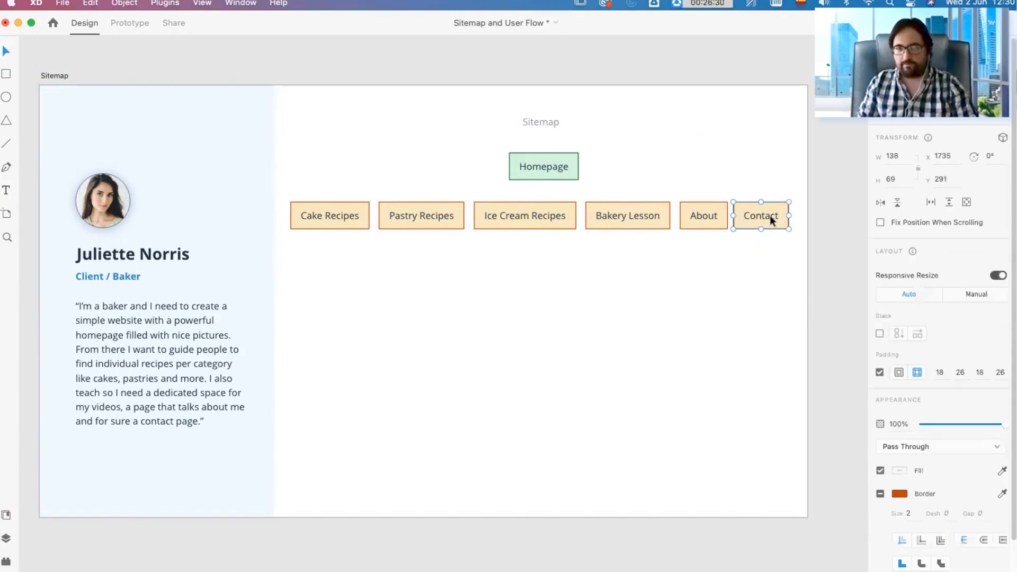
left_click_drag(770, 217, 774, 216)
left_click(774, 186)
Step: Move the Homepage box so that it is centred above the Ice Cream Recipes box
left_click_drag(468, 147, 625, 183)
left_click_drag(556, 165, 537, 165)
left_click(633, 160)
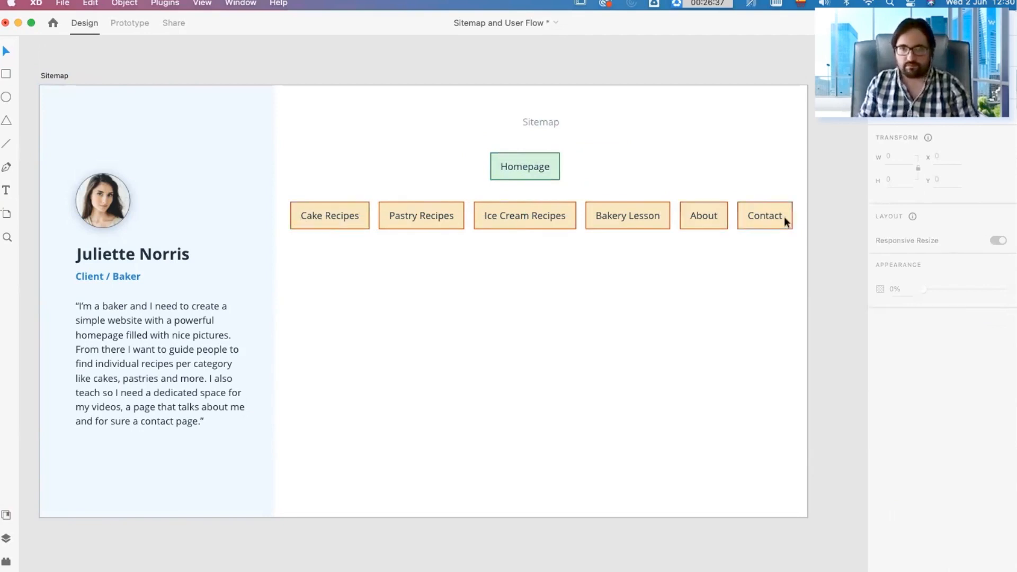
Step: Duplicate the Cake Recipes box directly below it and label the copy "Individual Recipe" on two lines
left_click(352, 219)
left_click_drag(353, 217, 346, 250)
double_click(345, 252)
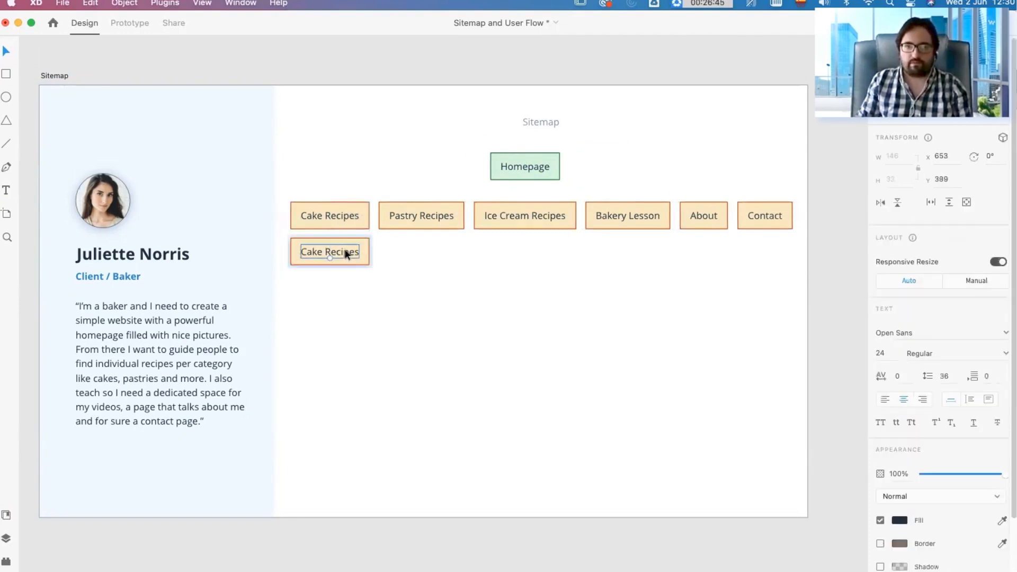
double_click(334, 252)
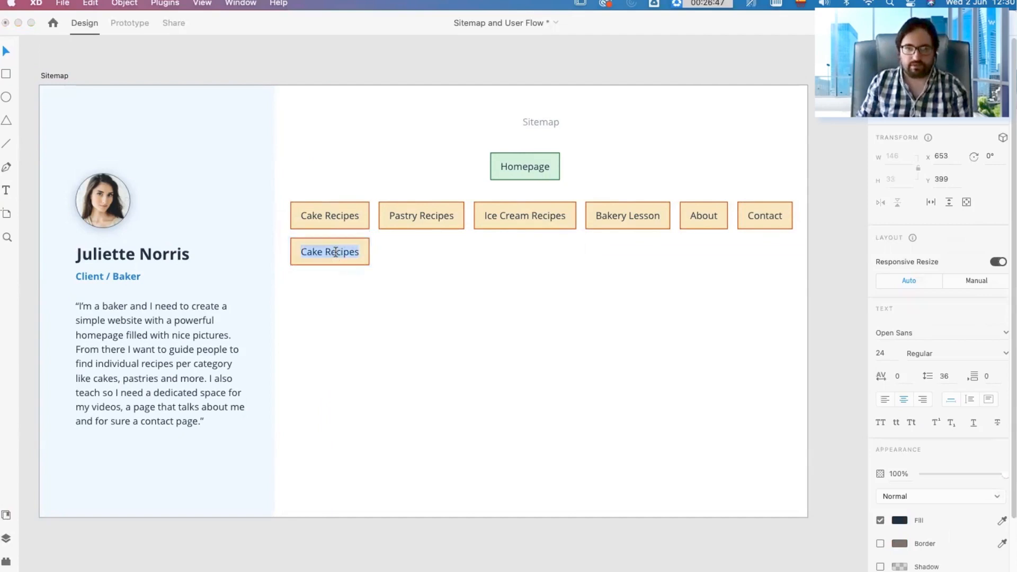
type("Recipe")
key("super+a")
type("Individual ")
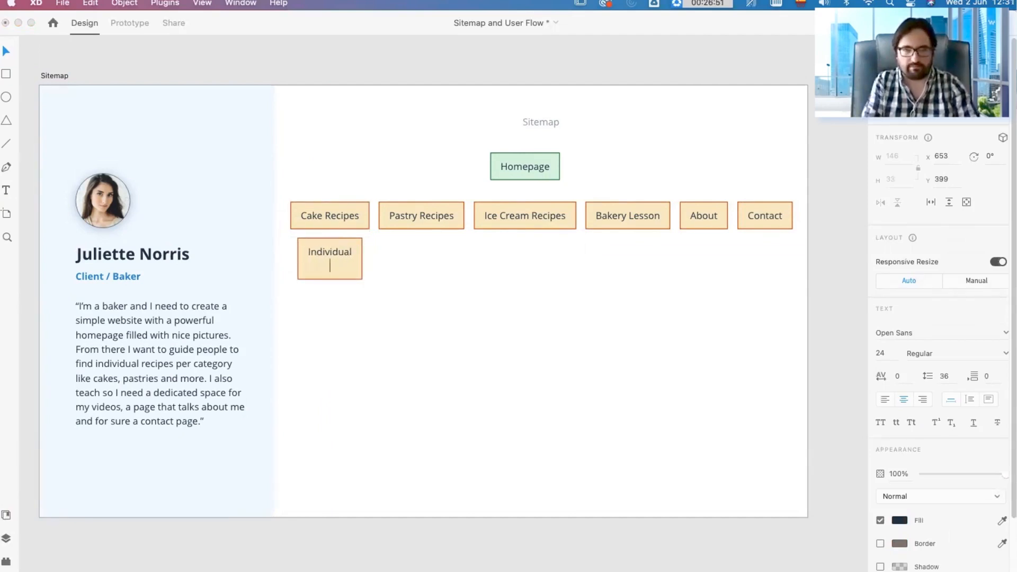
type("Receipe")
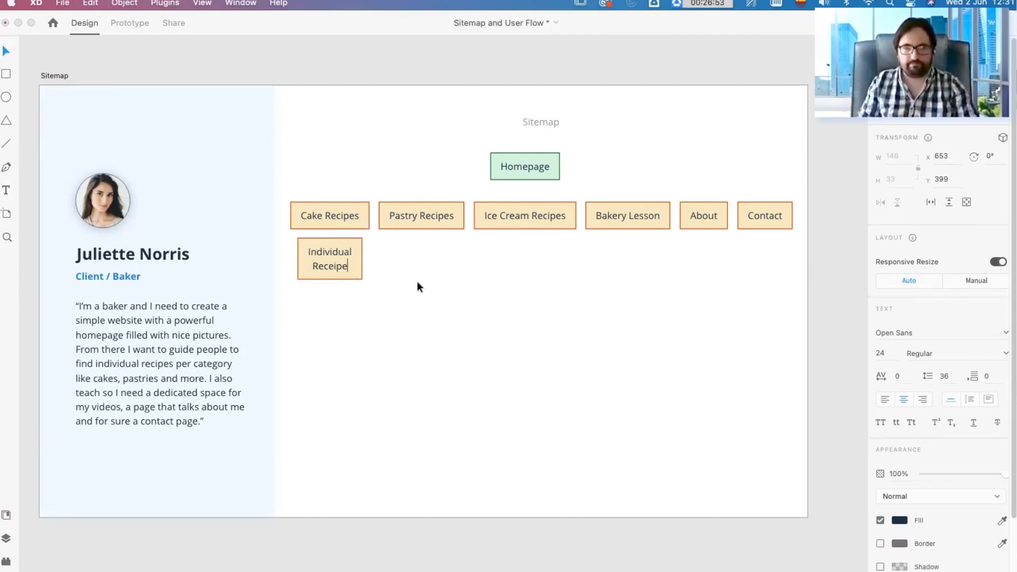
left_click(332, 266)
key("BackSpace")
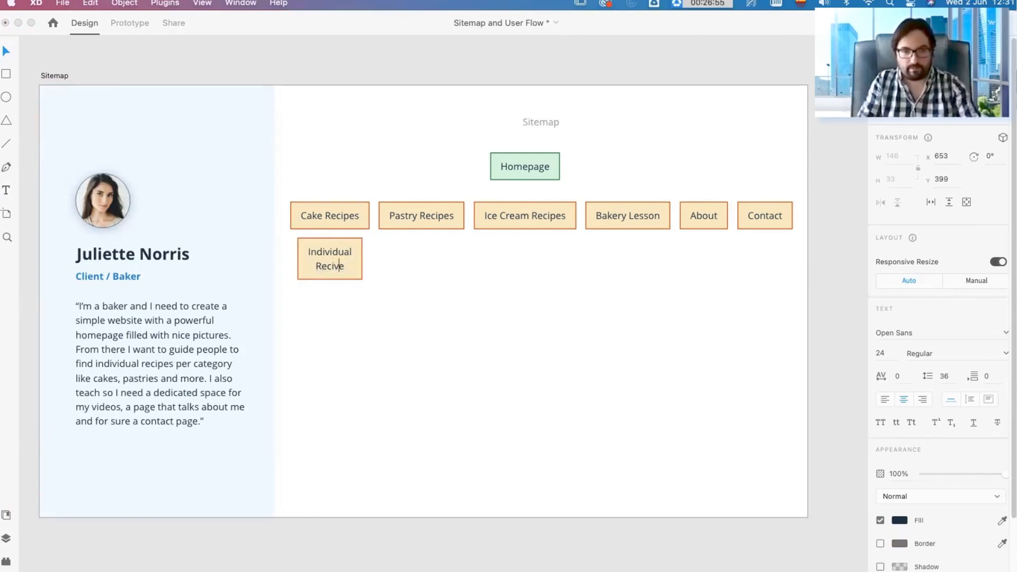
key("Escape")
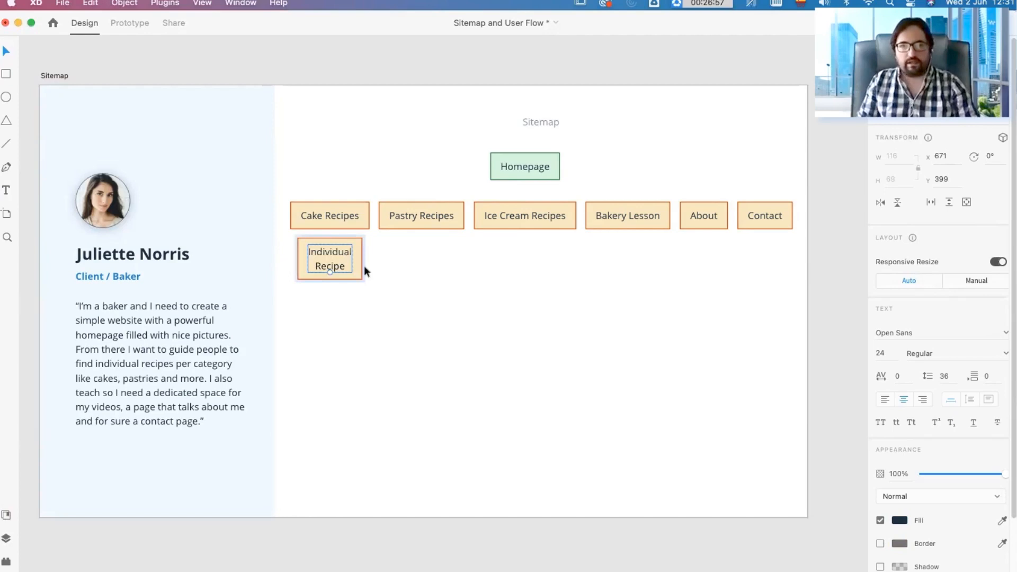
Step: Give the Individual Recipe box a light blue fill of about #C4E0EF and a dark blue border
left_click(360, 269)
left_click(899, 402)
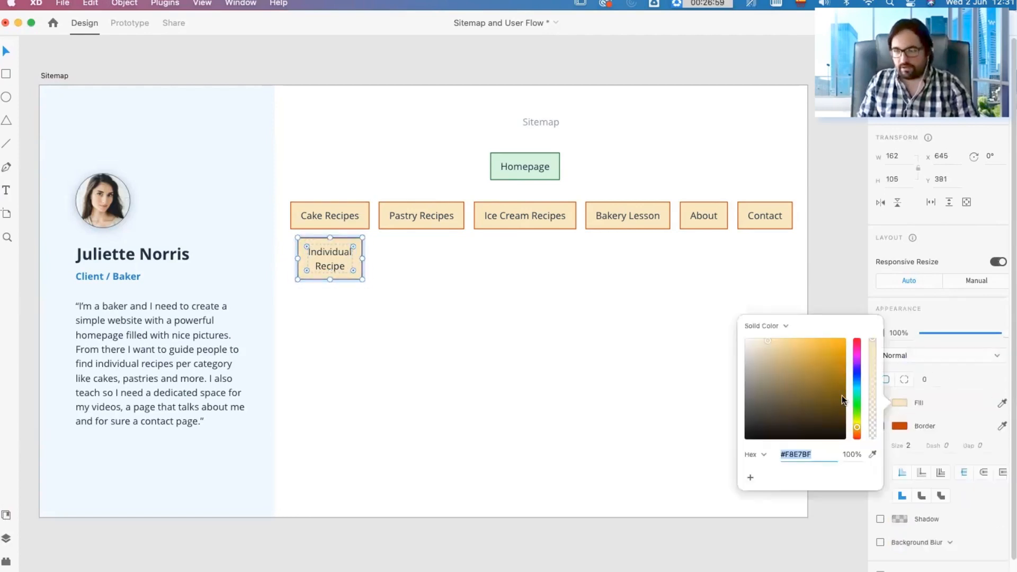
left_click(856, 382)
left_click(763, 345)
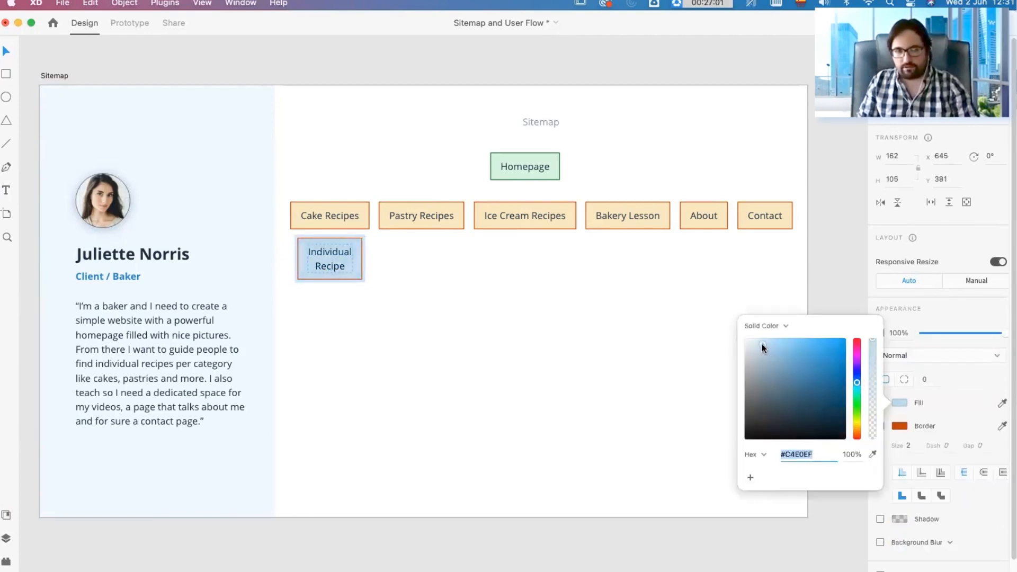
left_click(898, 426)
left_click(856, 394)
left_click(818, 399)
left_click(459, 331)
Step: Duplicate the Individual Recipe box under Pastry Recipes and Ice Cream Recipes, and place all three at Y 407
left_click_drag(328, 264, 533, 261)
left_click_drag(526, 299, 333, 268)
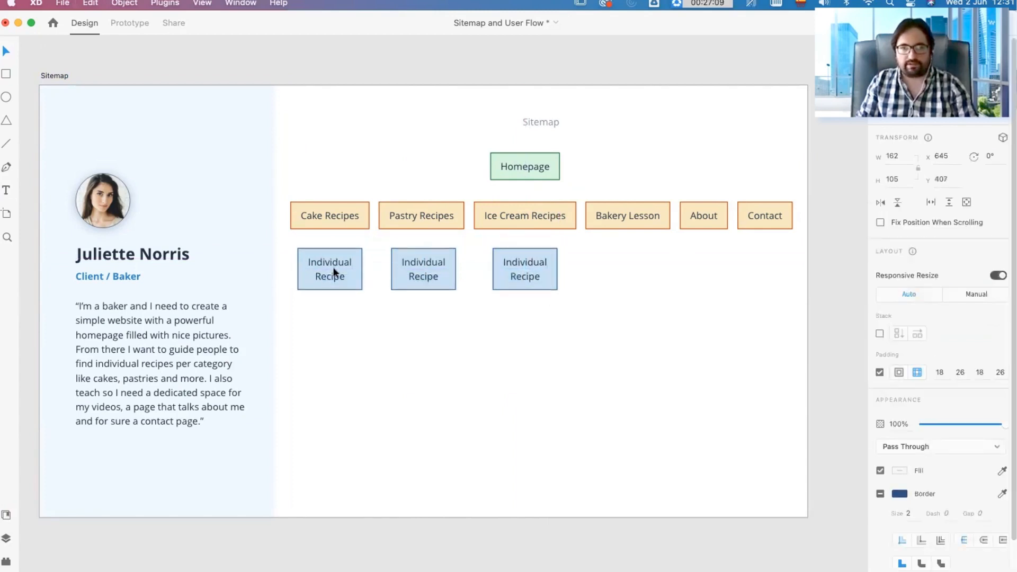
left_click(640, 267)
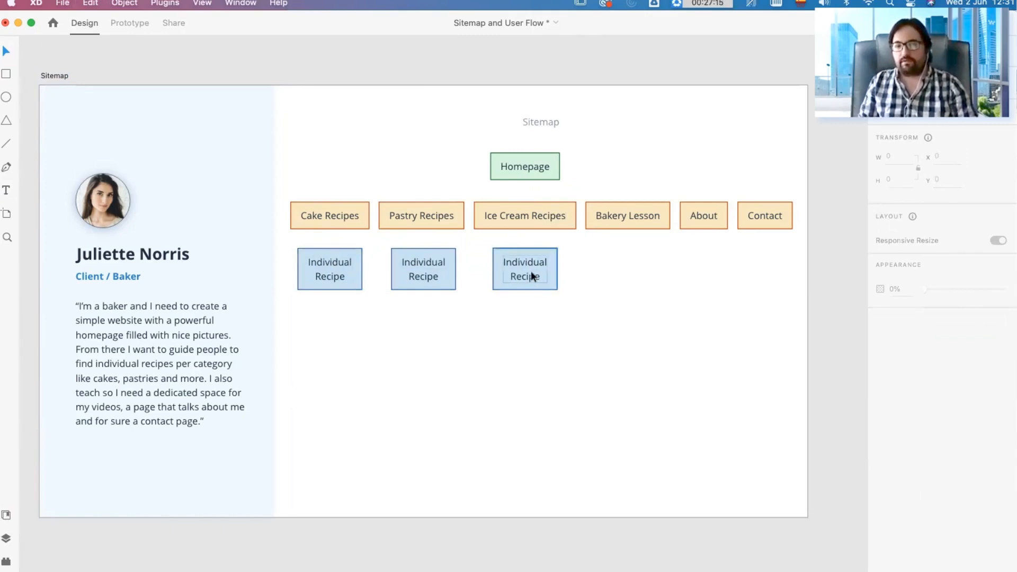
Step: Duplicate the Individual Recipe box under the Bakery Lesson box and label the copy "Courses"
left_click_drag(530, 272, 633, 272)
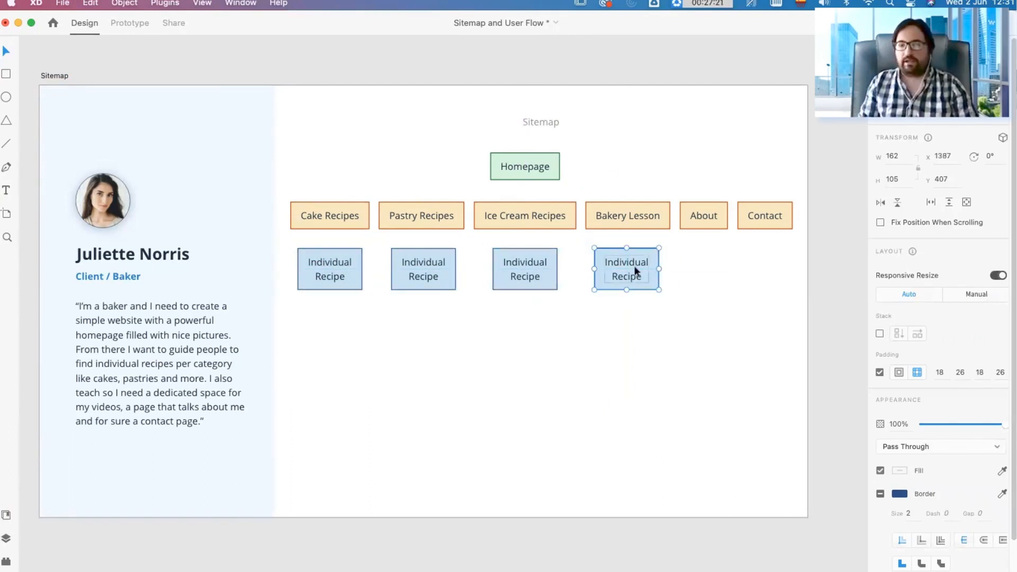
double_click(634, 268)
double_click(635, 266)
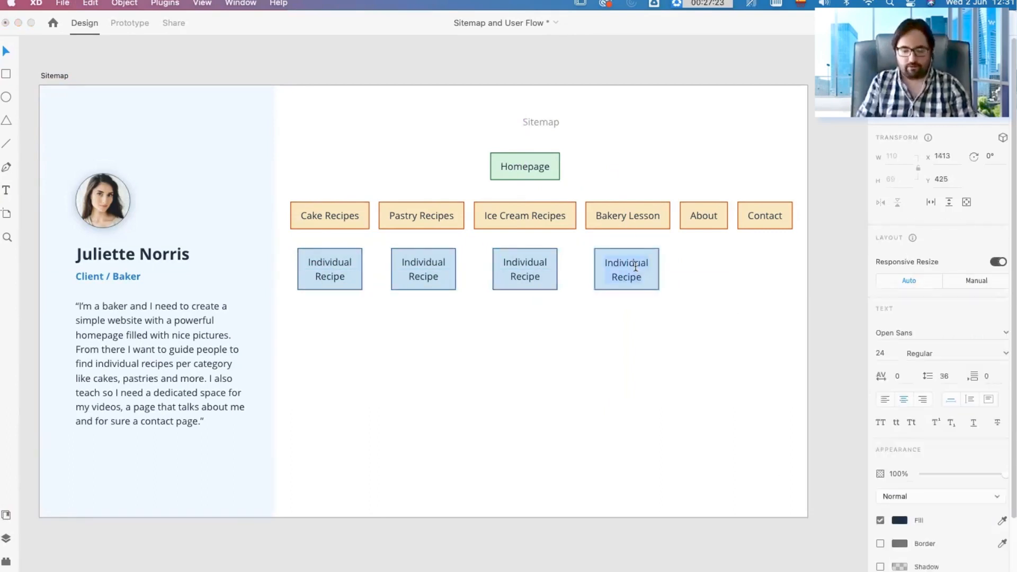
type("Courses")
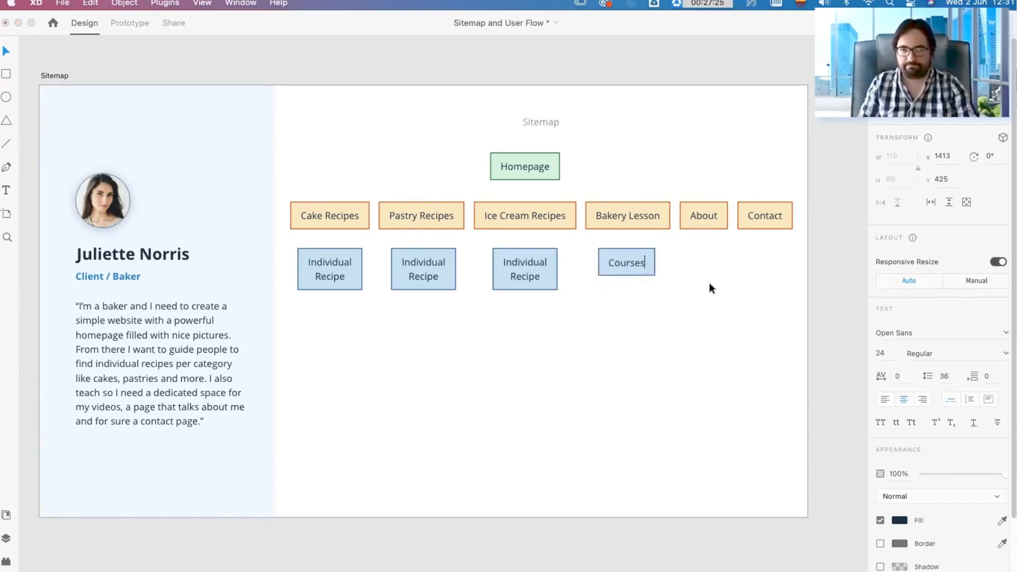
Step: Change the Bakery Lesson label to "Bakery Lessons"
double_click(653, 215)
double_click(653, 216)
key("Right")
type("s")
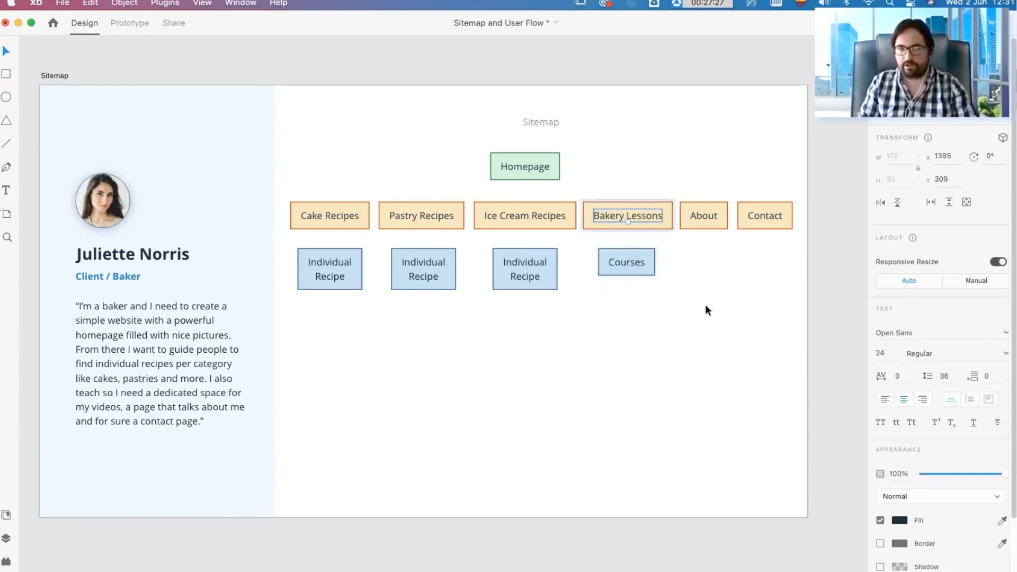
left_click(708, 310)
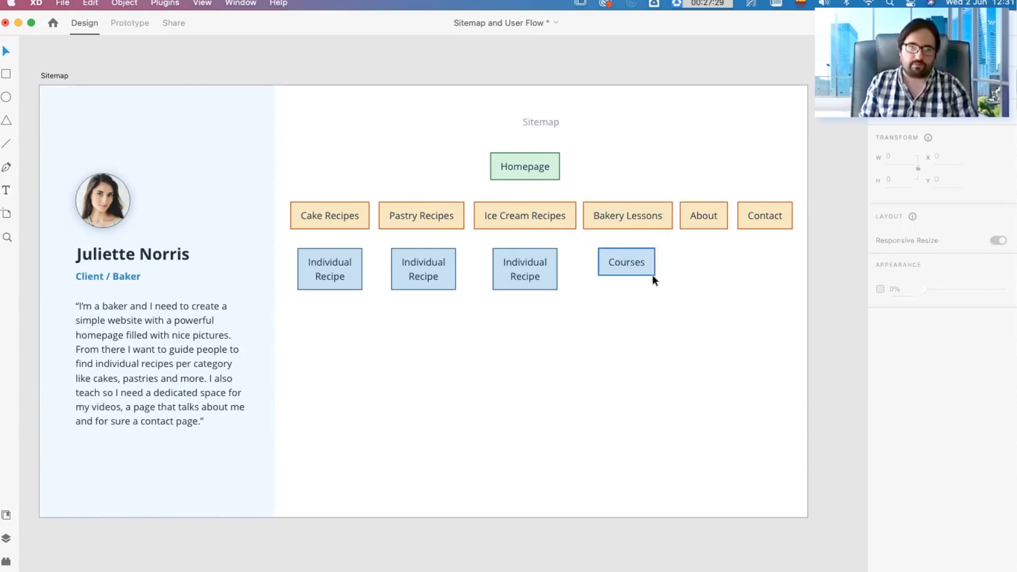
Step: Duplicate the Courses box below it, offset towards the Ice Cream Recipes column, and label the copy "Bakery"
left_click_drag(637, 263, 583, 329)
double_click(581, 326)
double_click(581, 325)
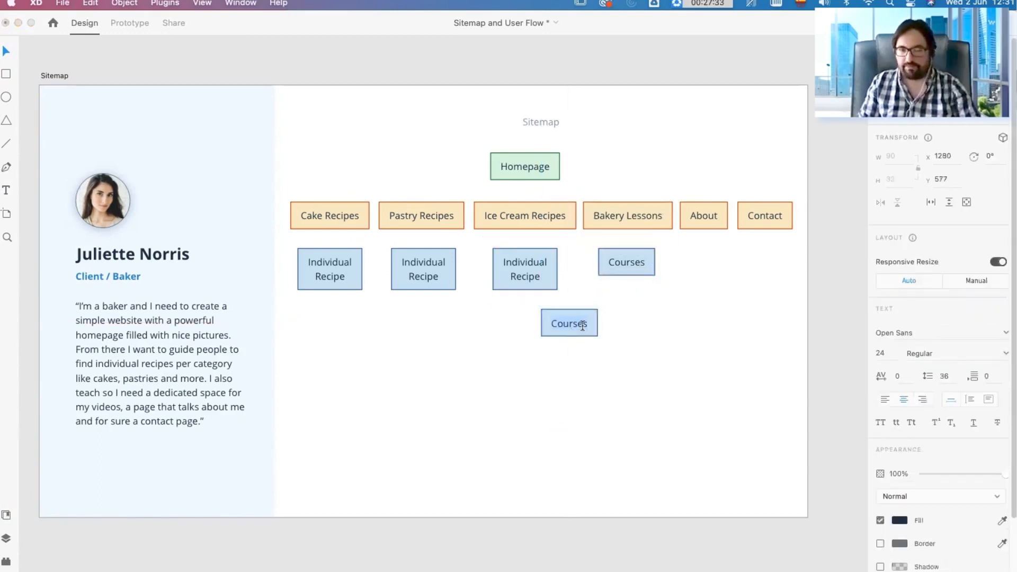
type("Baker")
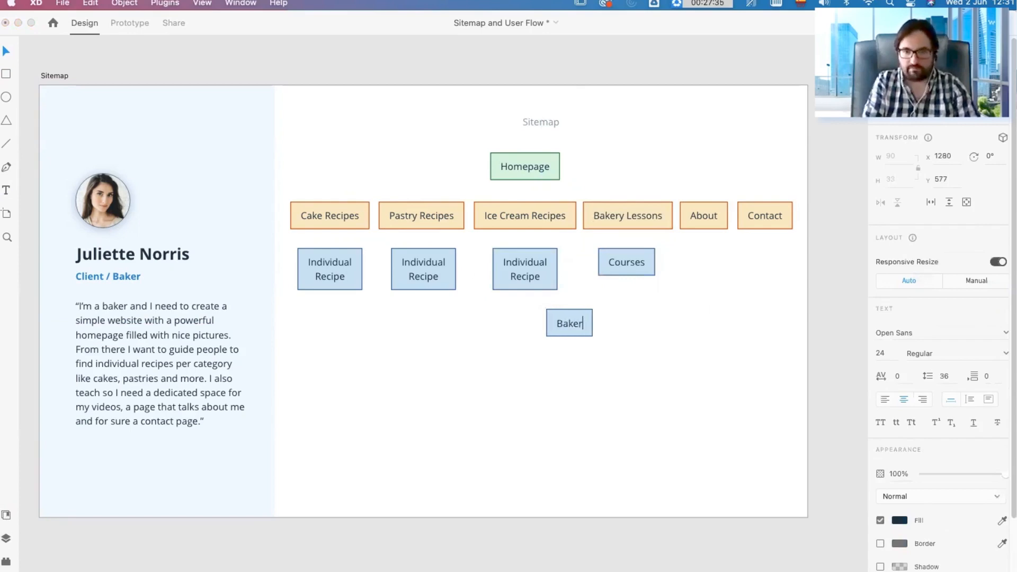
type("y")
key("Escape")
left_click_drag(590, 335, 603, 341)
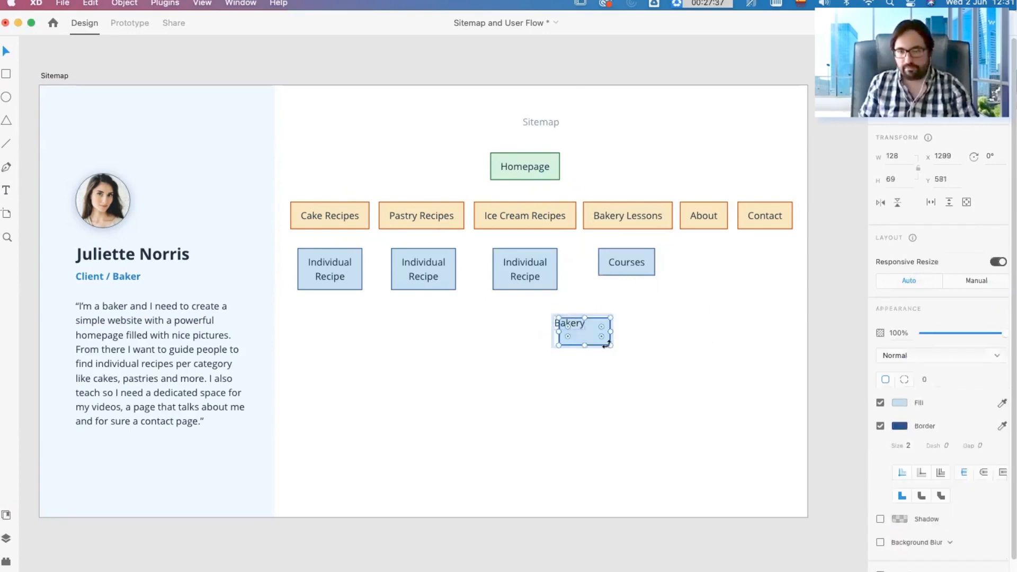
Step: Give the Bakery box a light purple fill and a dark indigo border
left_click(899, 403)
left_click(857, 358)
left_click(777, 342)
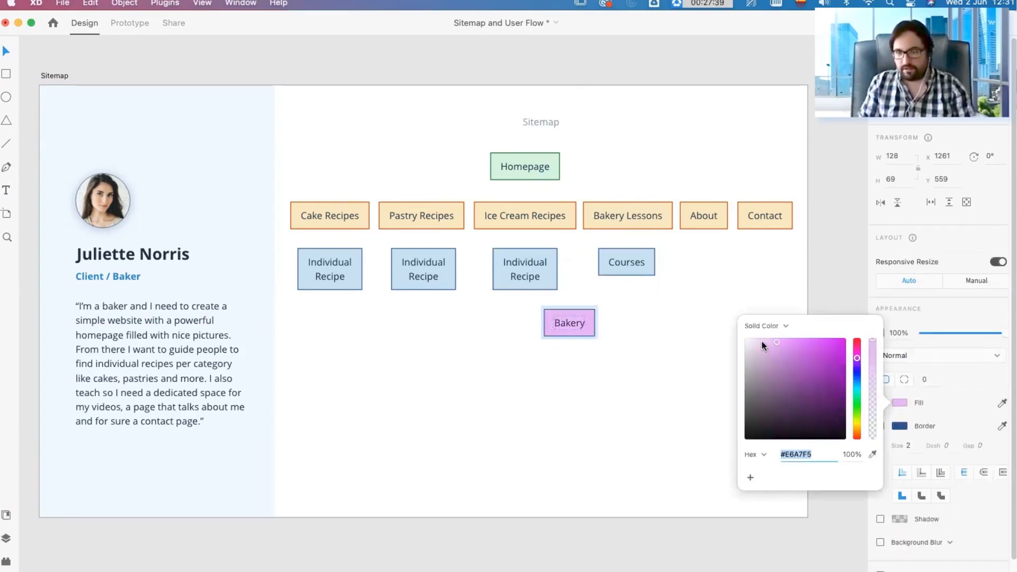
left_click(900, 426)
left_click(855, 383)
left_click(618, 314)
Step: Duplicate the purple Bakery box to its right and label the copy "Ice Cream"
left_click_drag(567, 329, 628, 325)
double_click(627, 323)
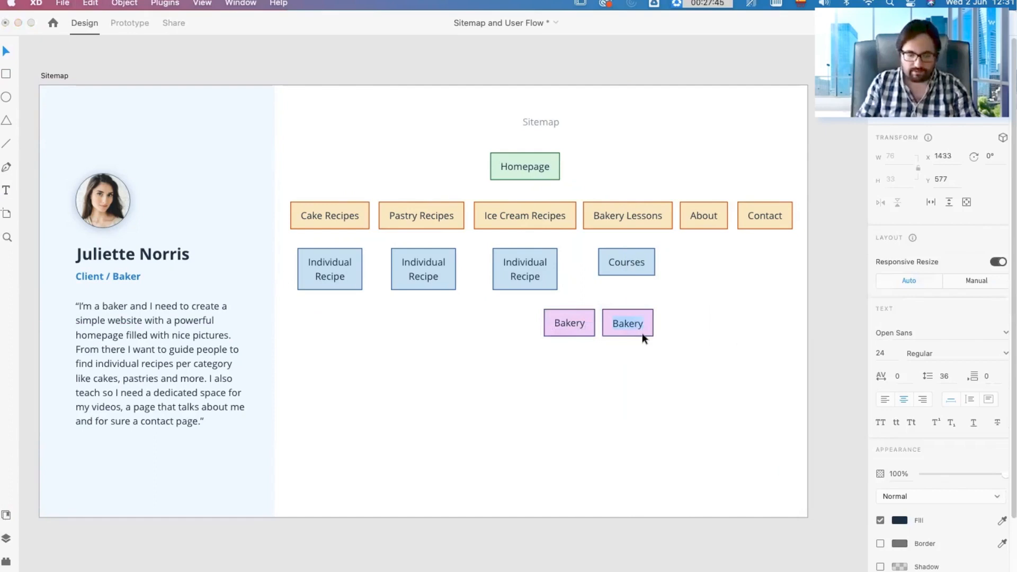
type("Ice Cream")
left_click(583, 365)
Step: Duplicate the purple Ice Cream box to its right with a gap of 23 and label the copy "Pastry"
left_click_drag(631, 320, 710, 320)
key("super+z")
left_click_drag(634, 330, 707, 329)
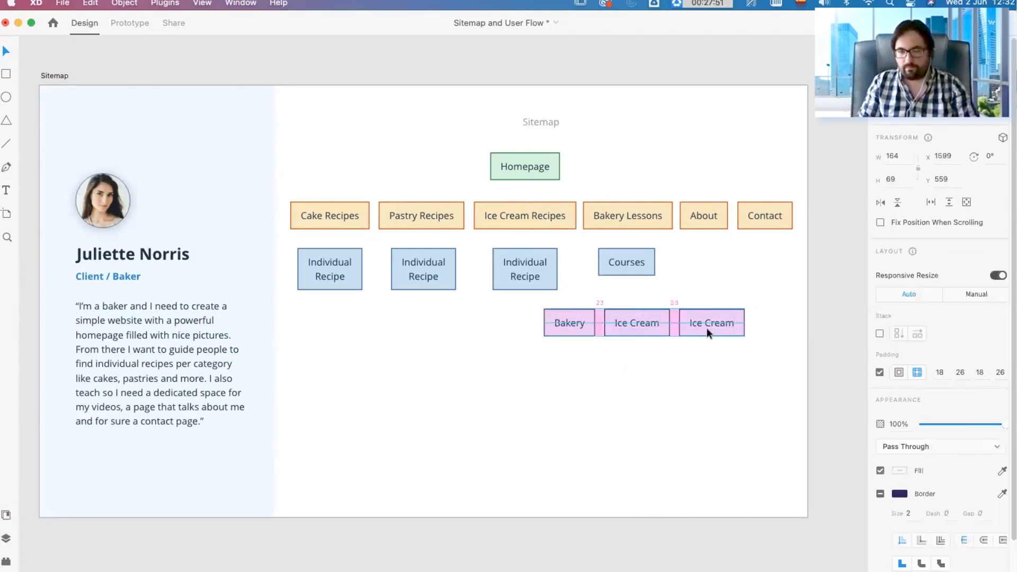
double_click(709, 324)
double_click(716, 324)
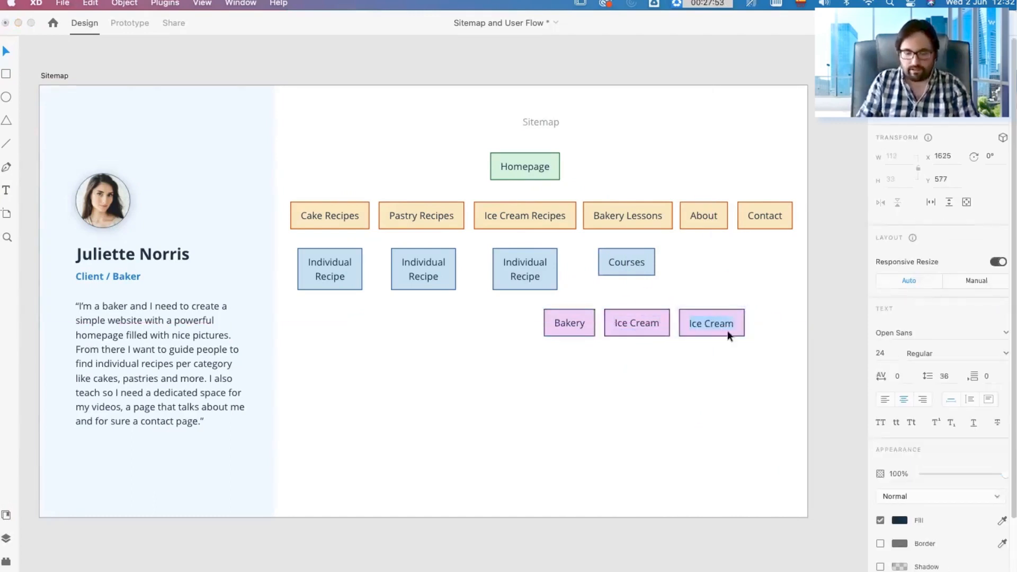
type("Pastry")
left_click(808, 383)
left_click_drag(710, 329, 704, 323)
left_click(720, 371)
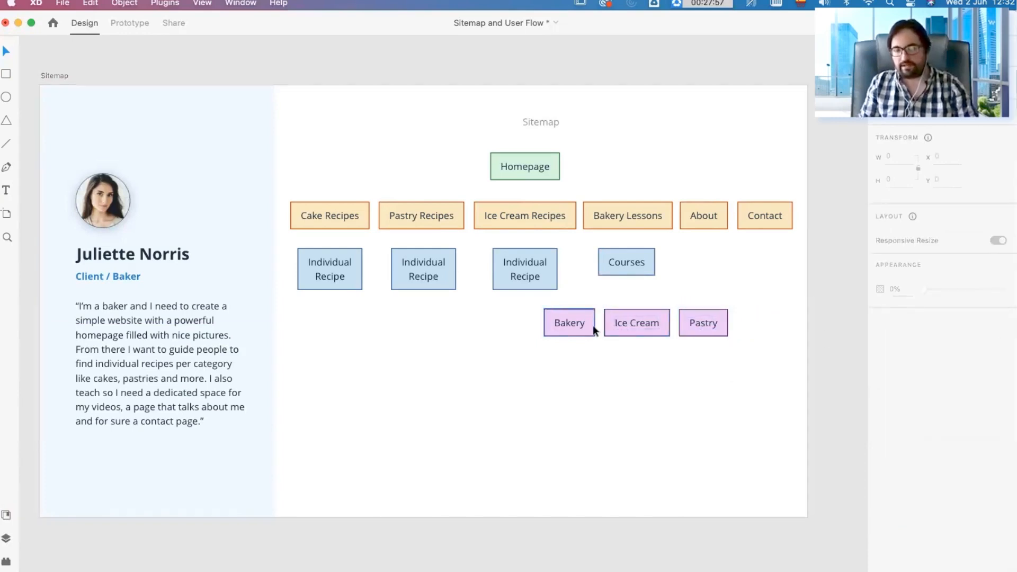
Step: Duplicate the purple Bakery box directly below it with a gap of 30 and label the copy "Bread"
left_click_drag(579, 325, 576, 361)
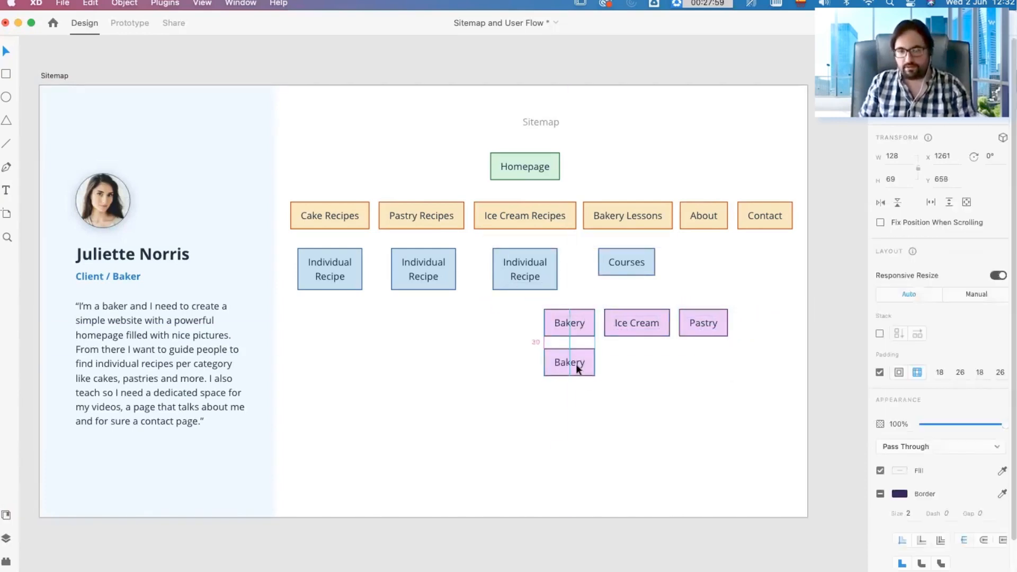
double_click(573, 361)
type("Bread")
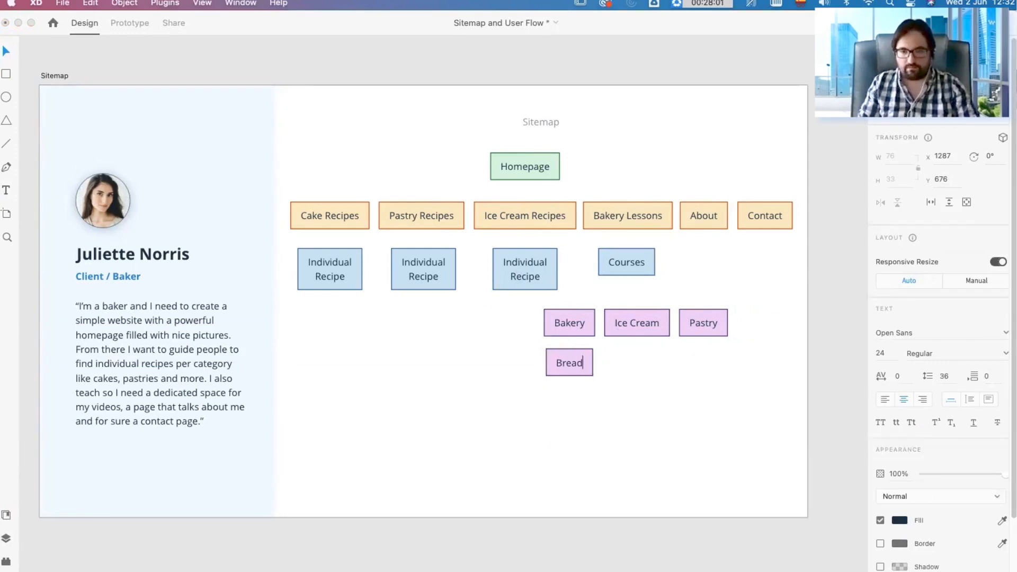
key("Escape")
Step: Duplicate the Bread box under the purple Ice Cream box and label the copy "Milk Ice Craem"
left_click_drag(579, 364, 642, 361)
double_click(641, 360)
type("Mi")
type("lk Ice C")
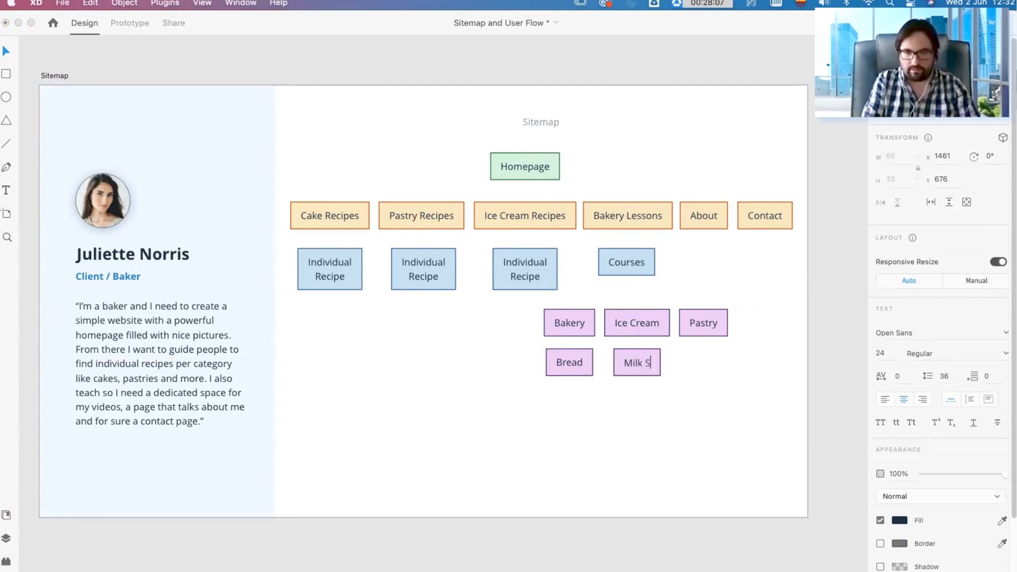
type("ream")
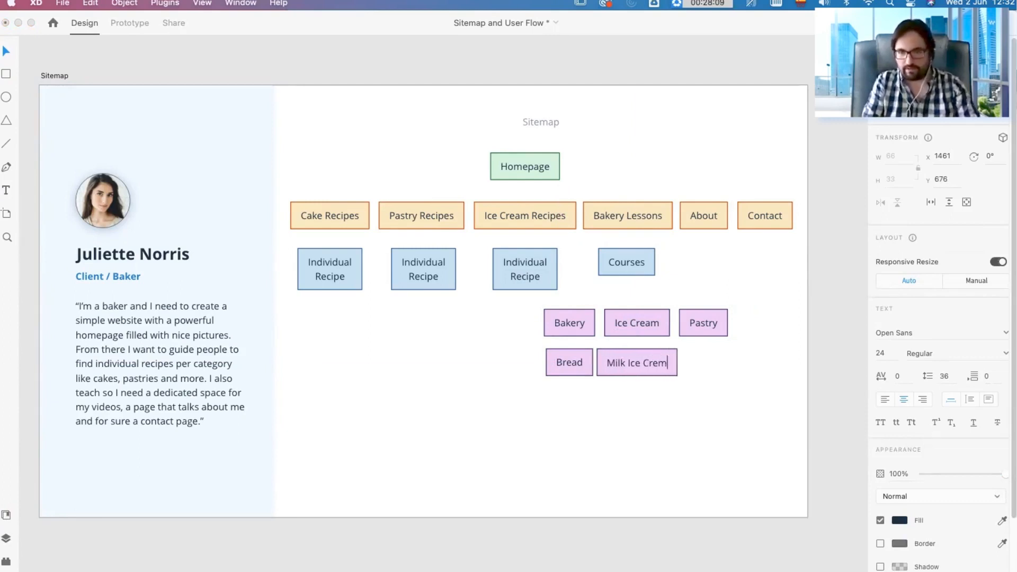
left_click(655, 363)
type("a")
left_click(663, 396)
Step: Spread the purple columns apart by moving Bakery and Bread slightly left and Pastry slightly right
left_click_drag(574, 363, 564, 363)
left_click_drag(573, 328, 563, 328)
left_click(630, 386)
left_click_drag(709, 324, 727, 323)
Step: Duplicate the purple Bread box under Pastry and label the copy "Cinnamon Bun" on two lines
left_click_drag(551, 366, 711, 363)
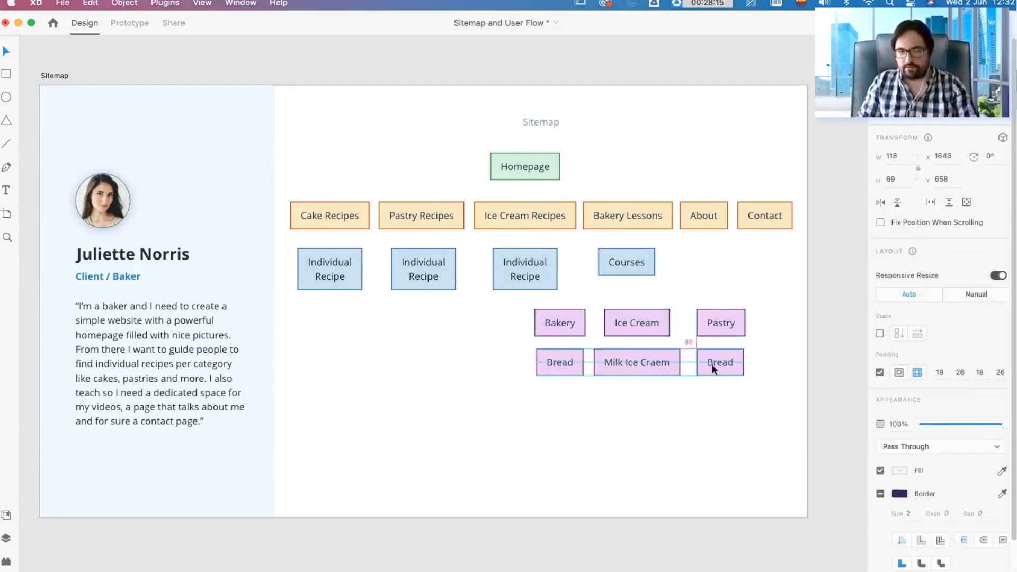
double_click(724, 363)
double_click(728, 364)
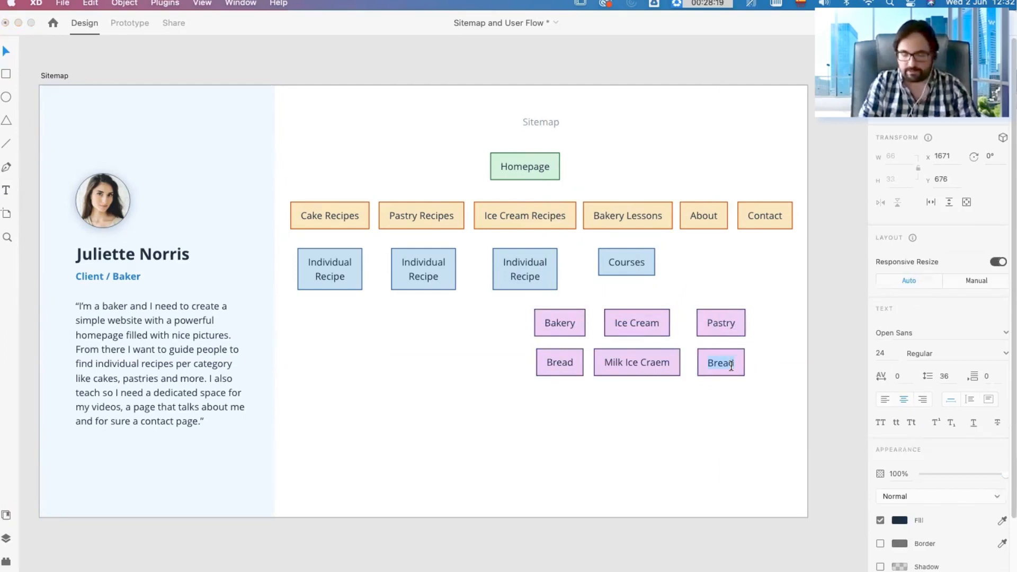
type("Cin")
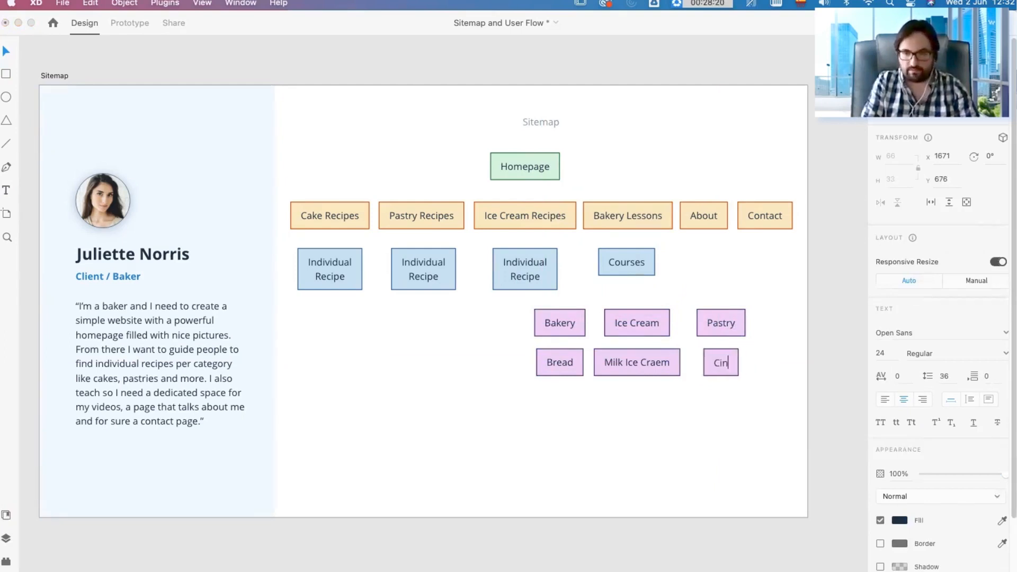
type("nammon")
key("Return")
type("bun")
key("BackSpace")
key("BackSpace")
type("un")
key("Escape")
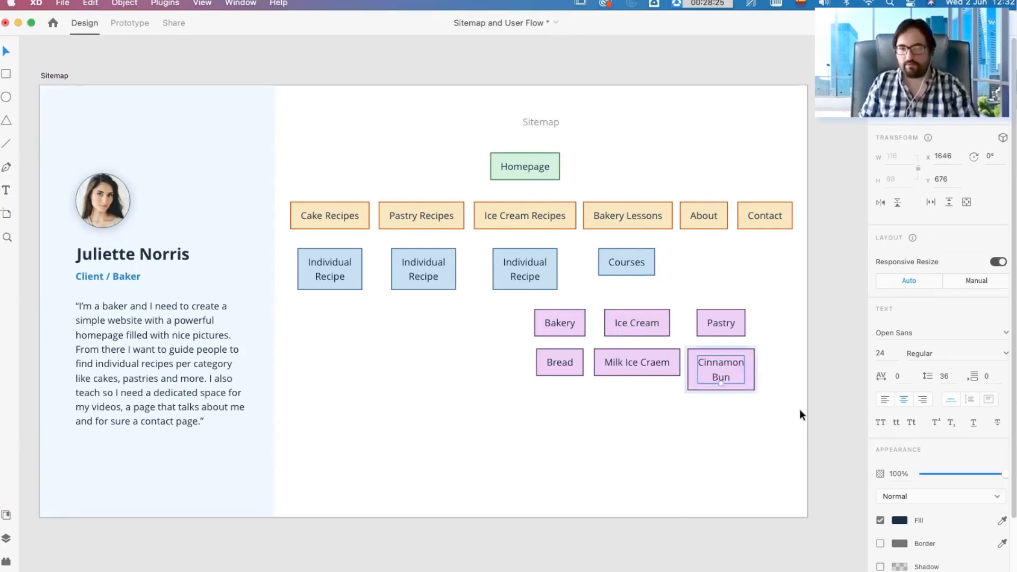
left_click(793, 422)
Step: Change the Cinnamon Bun box's fill to pale yellow, #F5EEC9
left_click(745, 385)
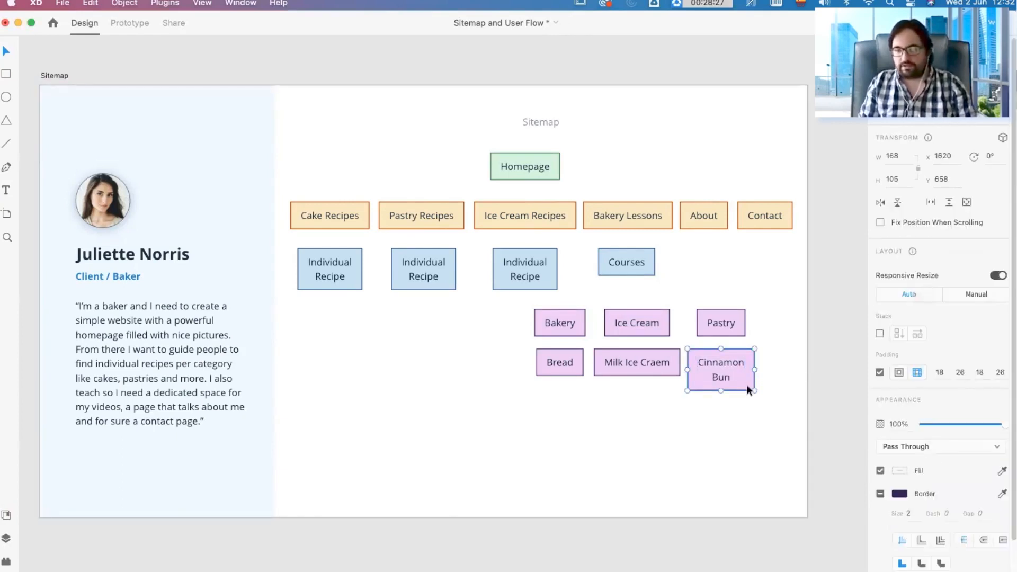
double_click(707, 380)
key("Escape")
left_click(745, 380)
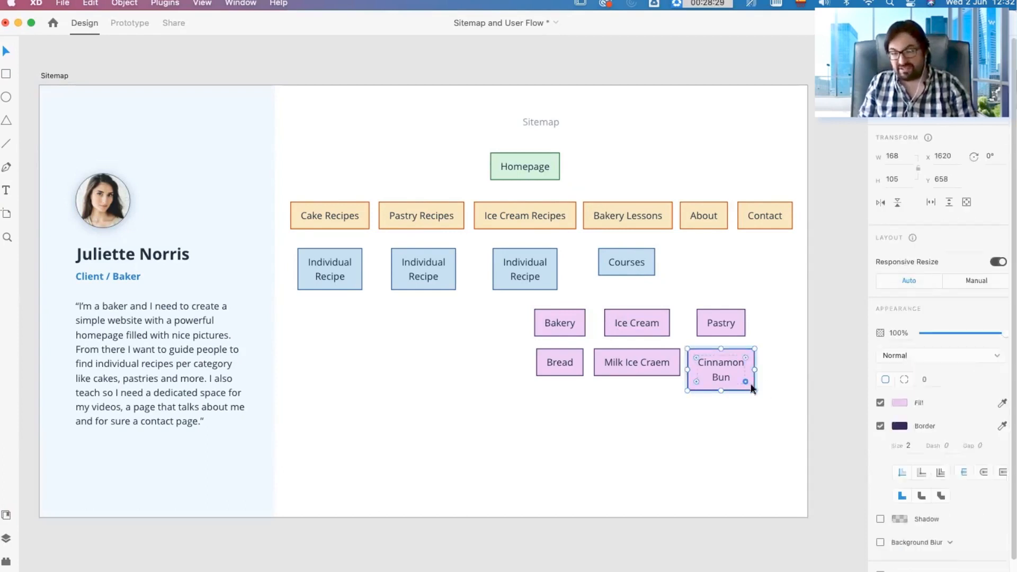
left_click(901, 401)
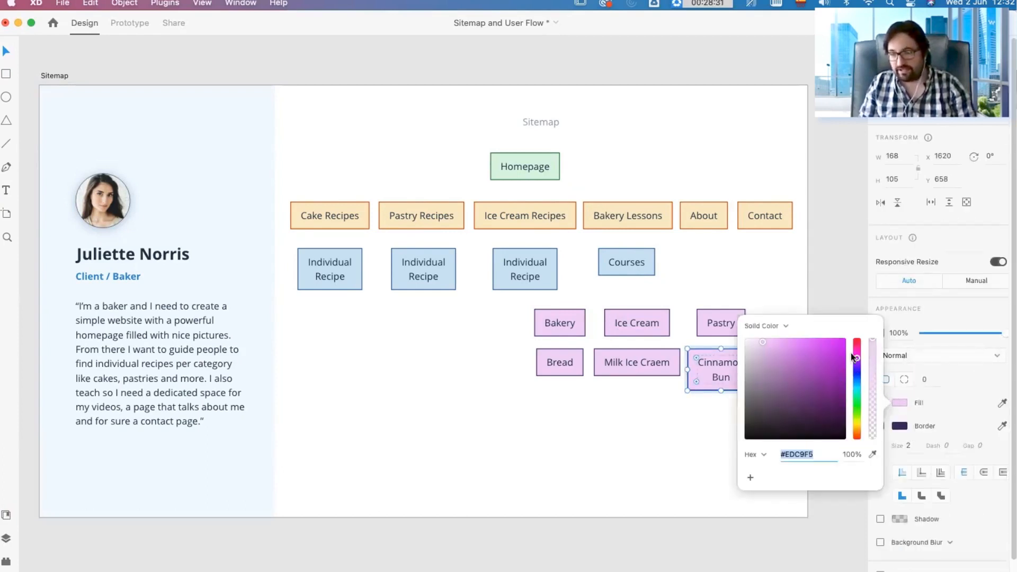
left_click(857, 368)
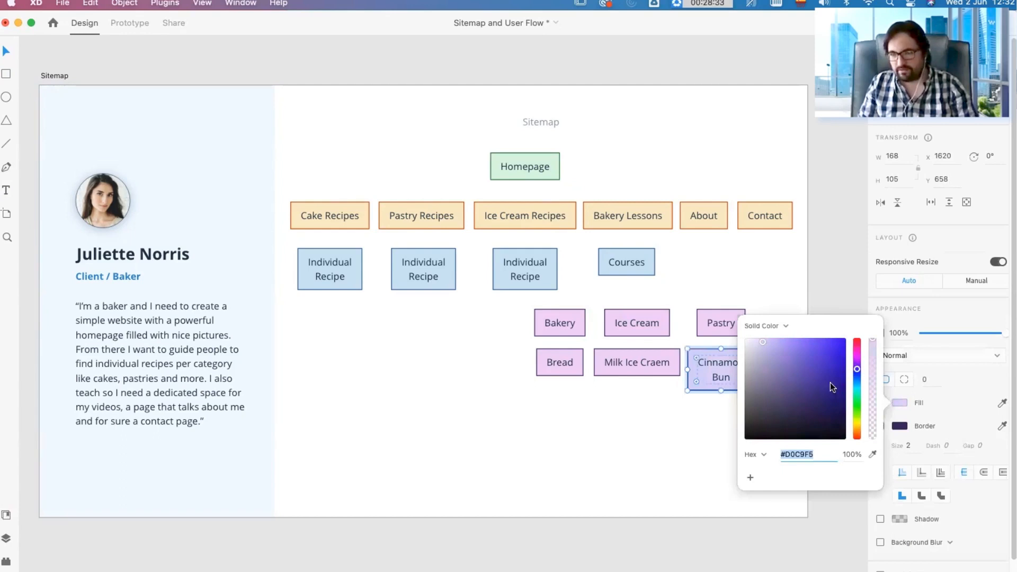
left_click(858, 428)
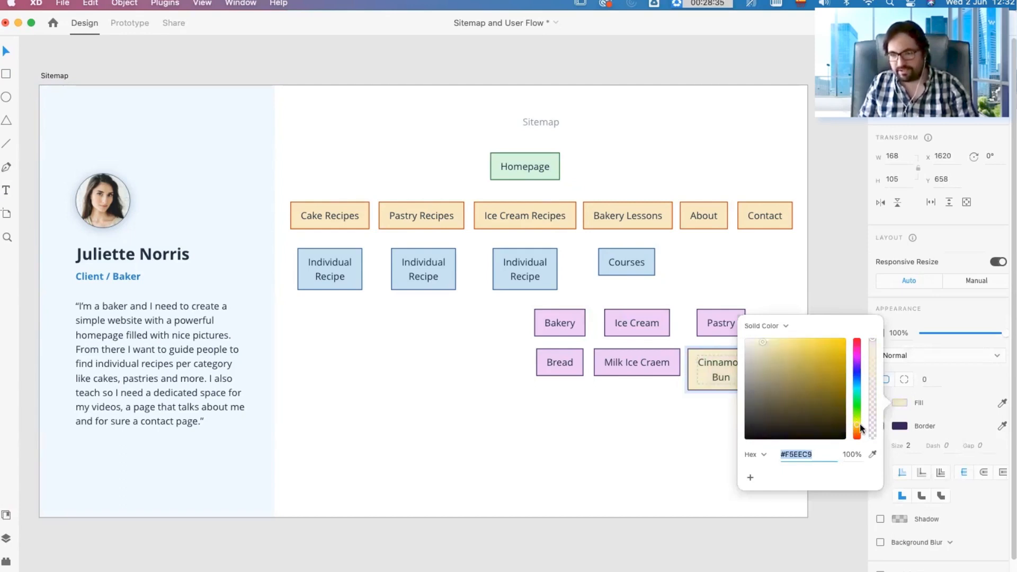
Step: Change the Cinnamon Bun box's border to dark gold, #B28200
left_click(899, 425)
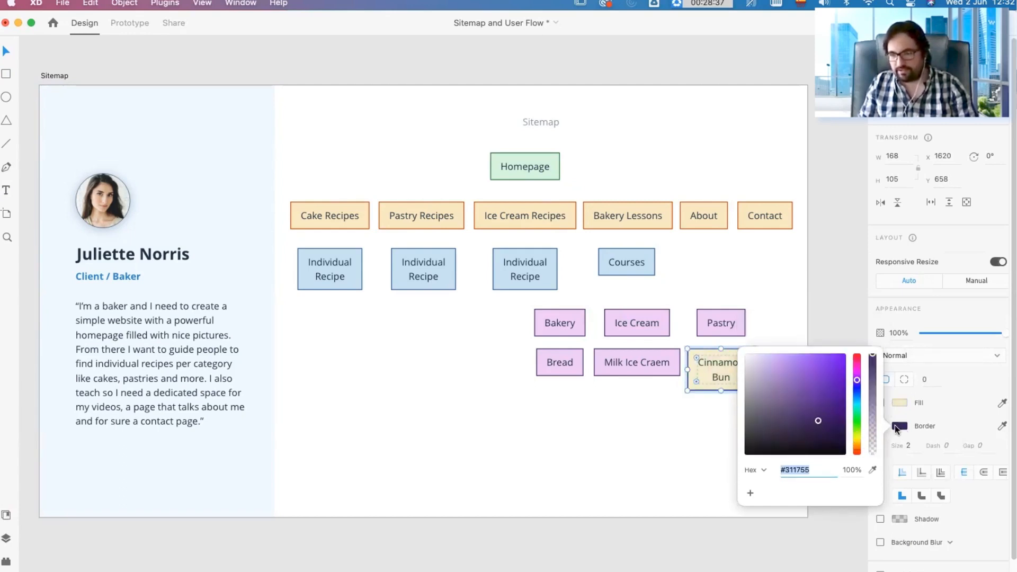
left_click(856, 441)
left_click_drag(829, 400, 845, 383)
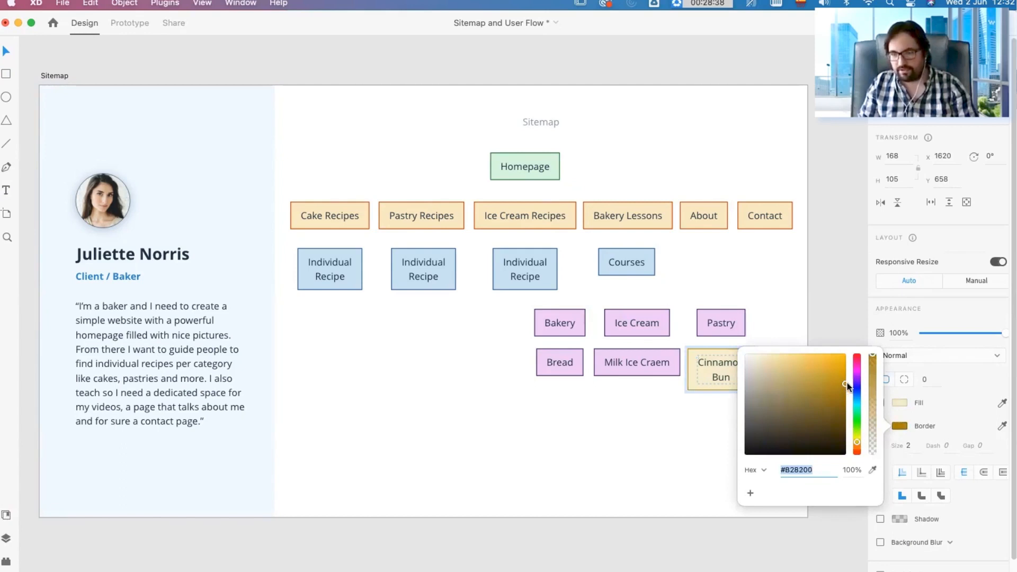
left_click(661, 418)
Step: Move the purple Milk Ice Craem and Bread boxes aside and place copies of the yellow Cinnamon Bun box under Bakery and Ice Cream
left_click_drag(645, 366, 525, 422)
left_click_drag(540, 358, 373, 400)
left_click_drag(743, 380, 560, 367)
Step: Relabel the yellow box under Ice Cream as "Milk Ice Cream", with "Cream" on the second line
double_click(495, 418)
key("ctrl+c")
double_click(644, 367)
key("ctrl+v")
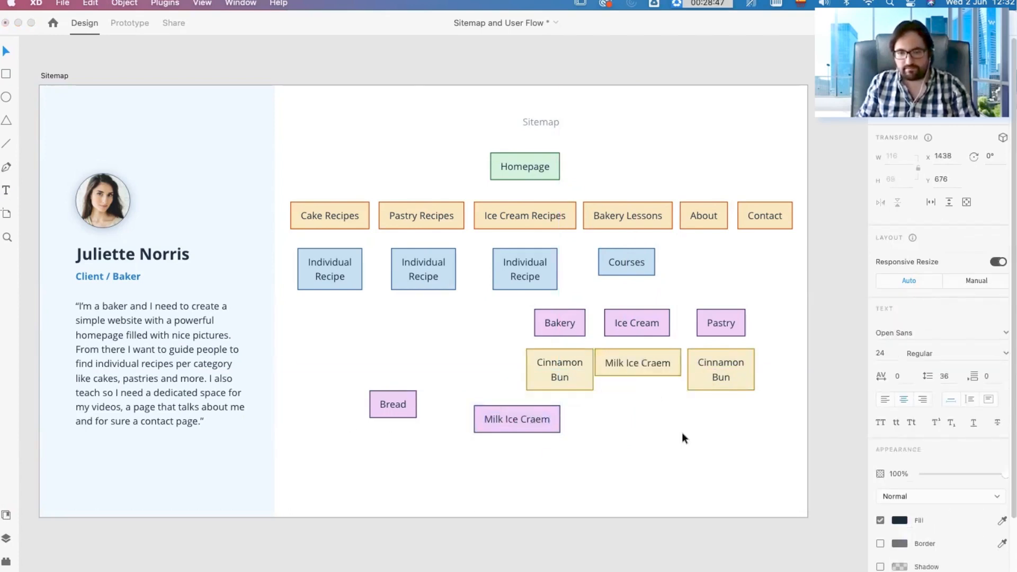
key("BackSpace")
key("Right")
type("a")
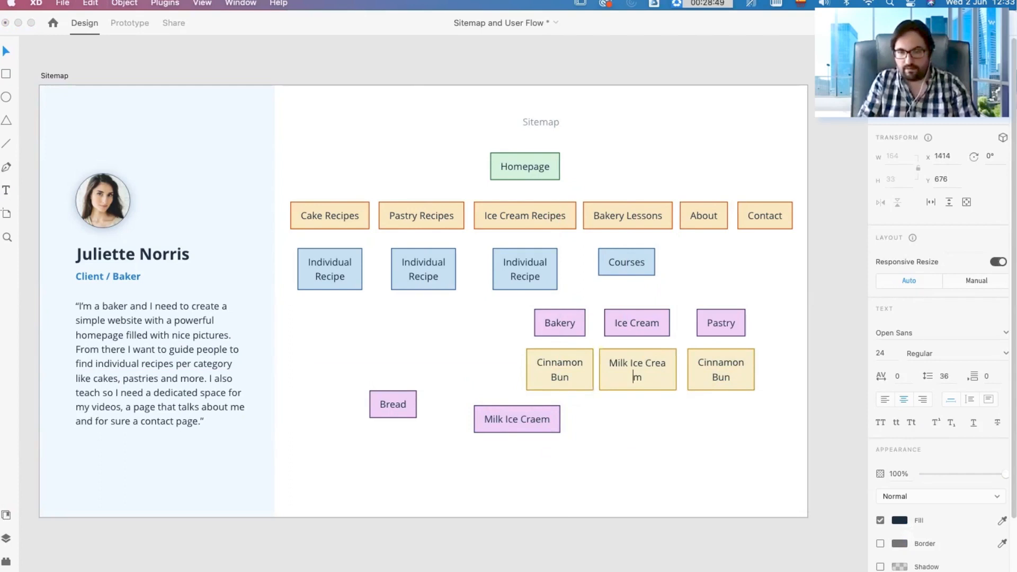
key("BackSpace")
type("a")
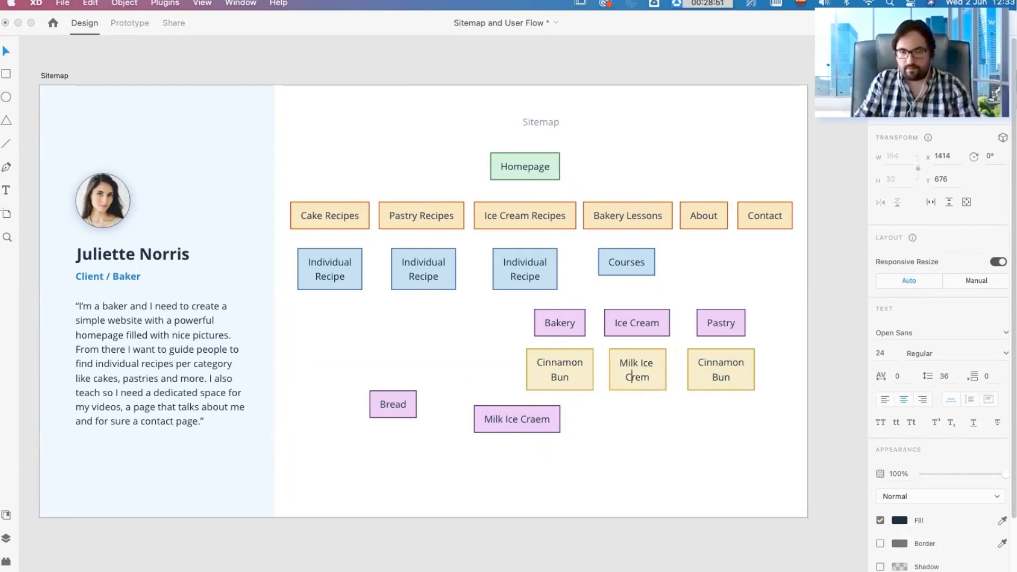
Step: Relabel the yellow box under Bakery as "Bread" and delete the leftover purple Bread and Milk Ice Craem boxes
left_click(399, 403)
double_click(399, 403)
key("super+c")
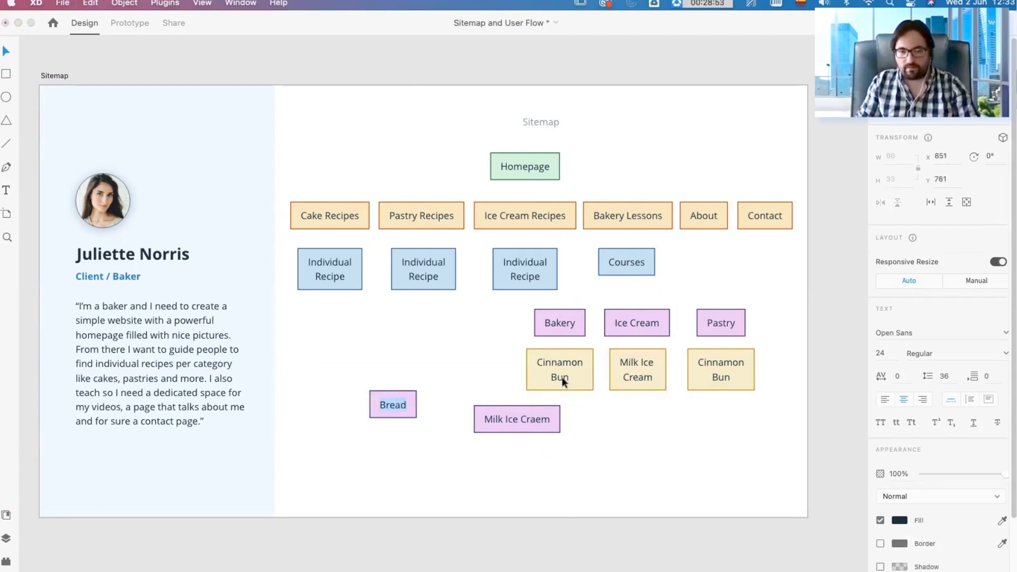
double_click(557, 370)
double_click(557, 370)
key("super+v")
left_click_drag(580, 460, 346, 401)
key("Delete")
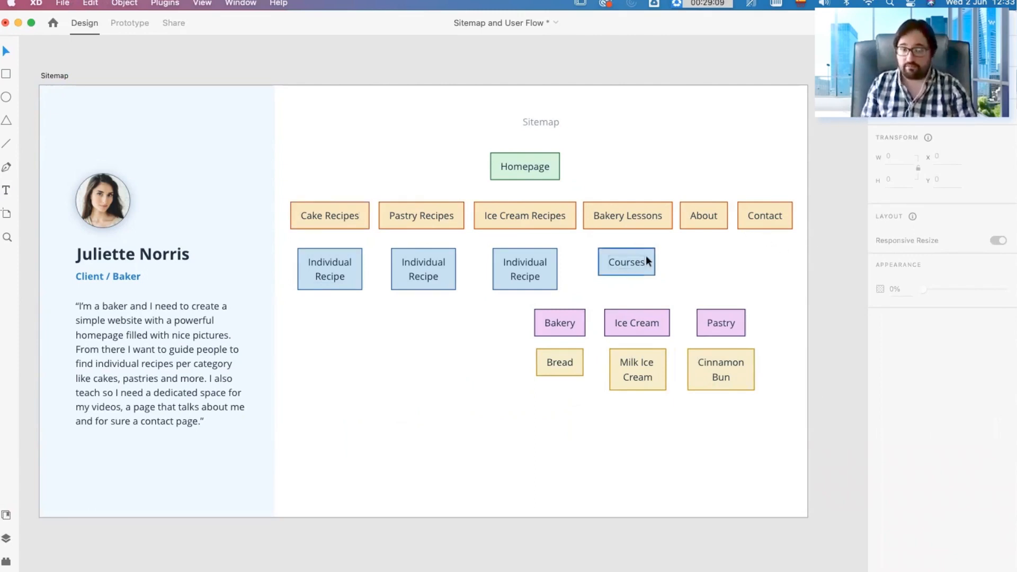
left_click(7, 169)
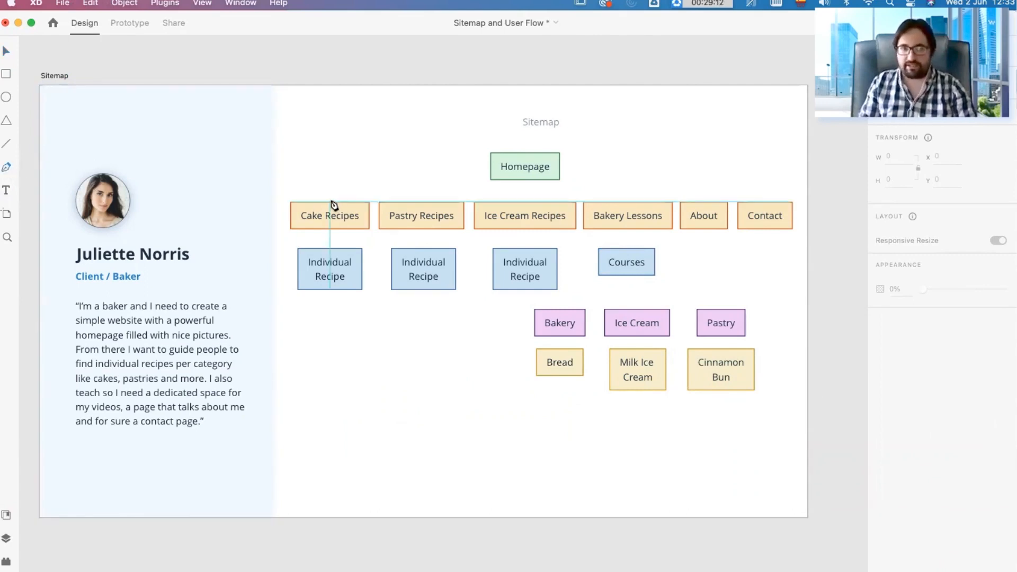
left_click(330, 202)
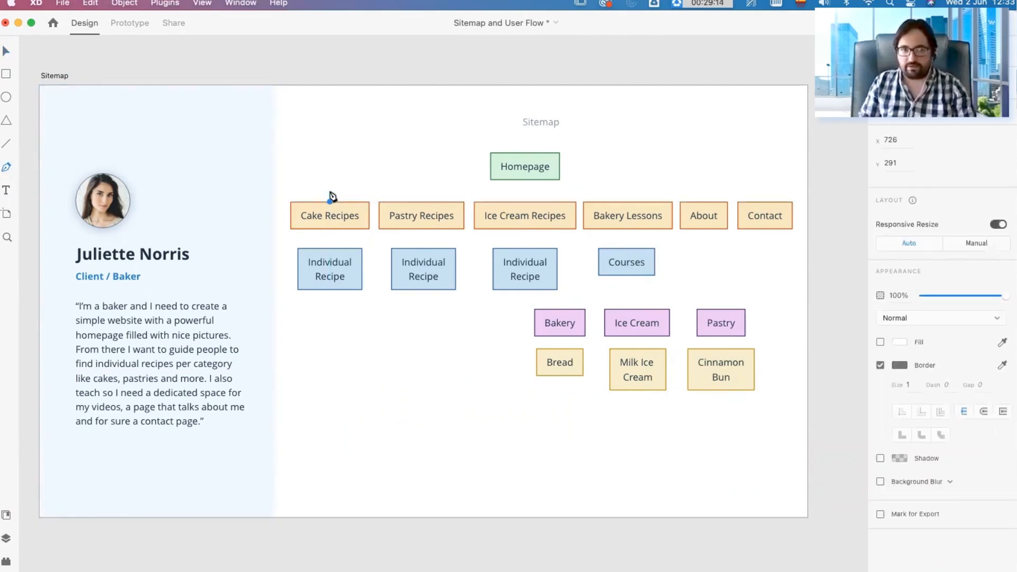
key("Escape")
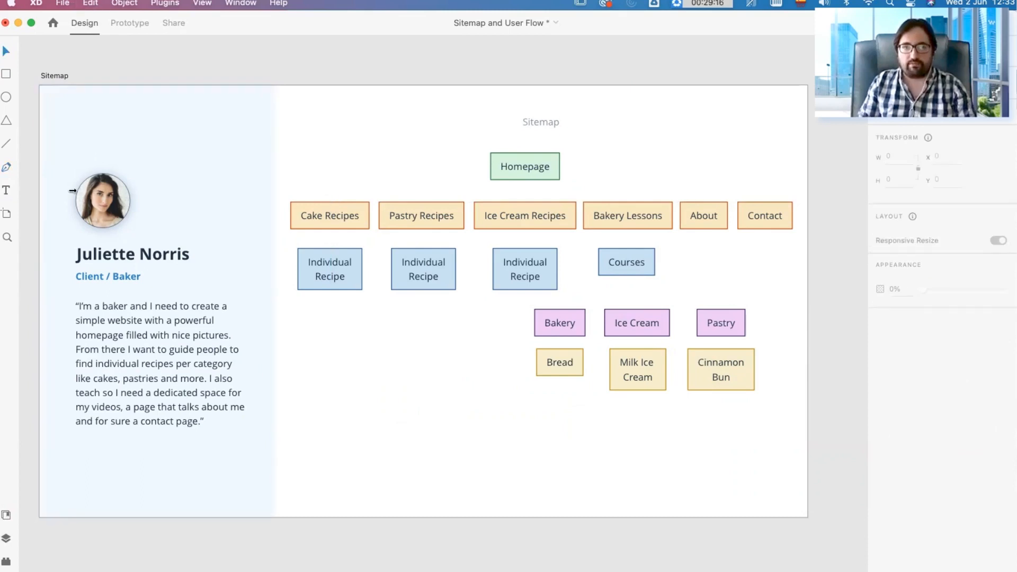
Step: Draw a closed four-sided shape about 657 by 317 around the Homepage box with the Pen tool
left_click(6, 169)
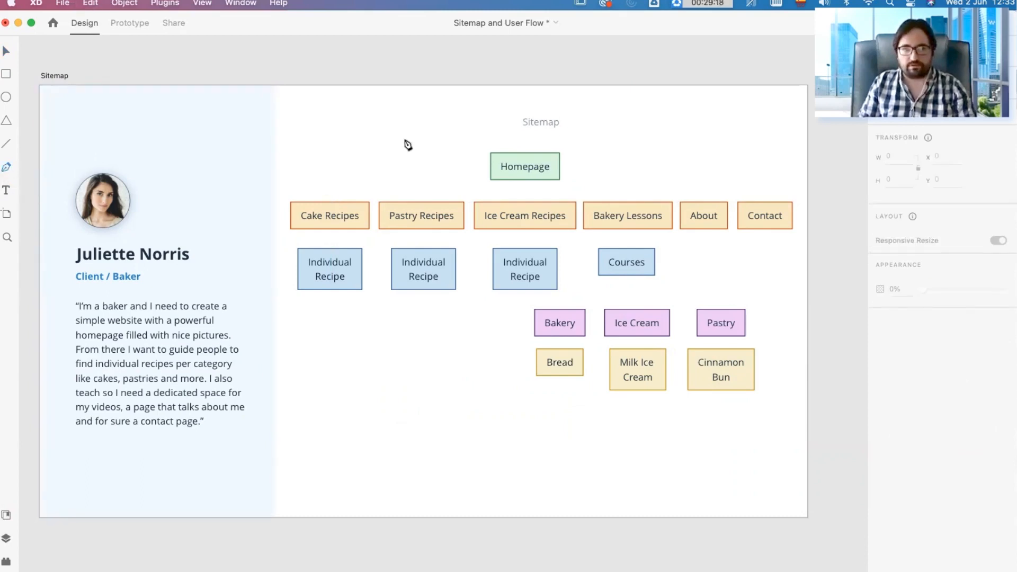
left_click(369, 143)
left_click(467, 103)
left_click(632, 148)
left_click(494, 229)
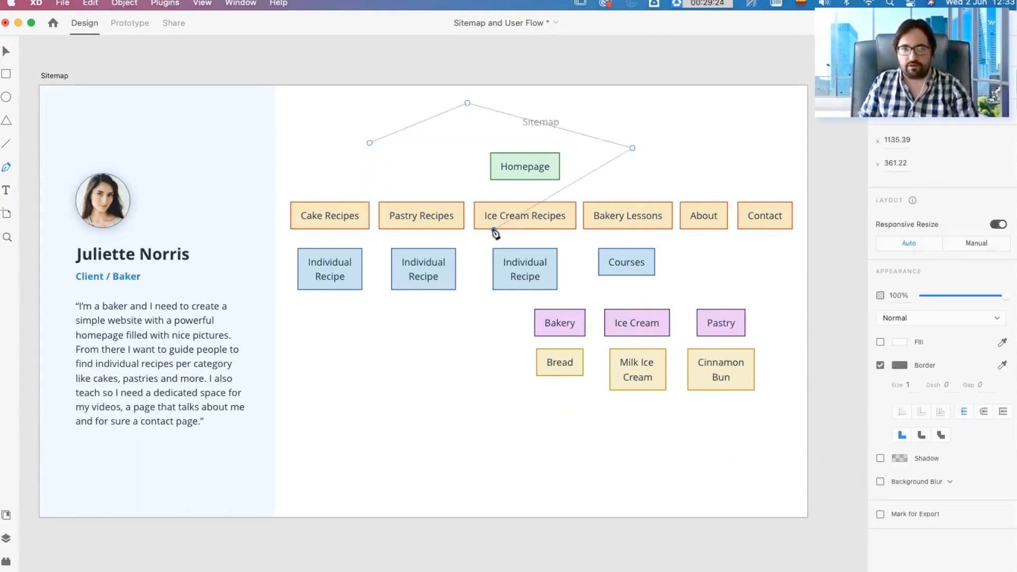
left_click(369, 143)
key("Escape")
Step: Give the four-sided shape a solid red fill without a border, and switch its fill off again
left_click(901, 341)
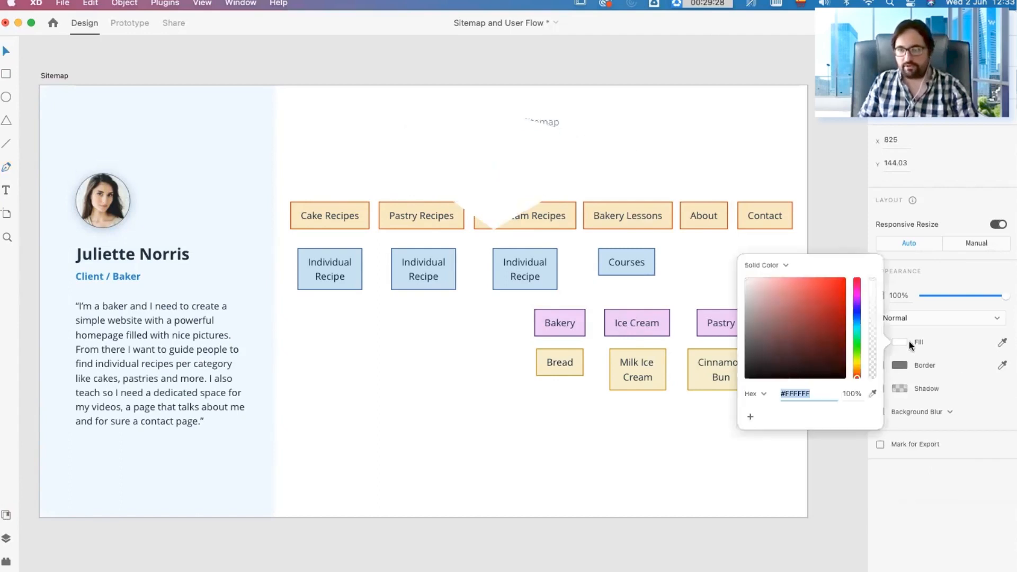
left_click(833, 307)
left_click(640, 132)
left_click(638, 131)
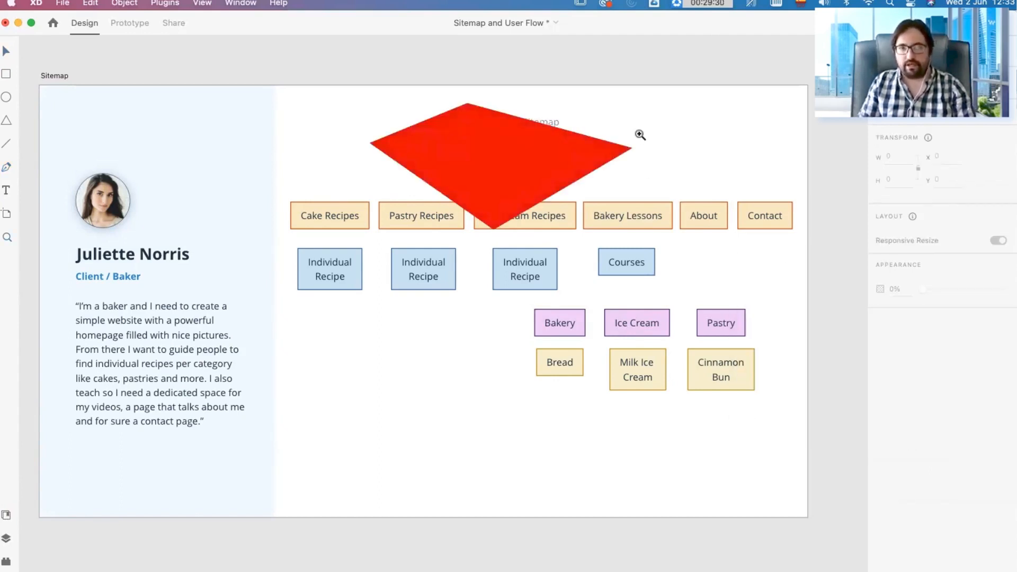
left_click(577, 182)
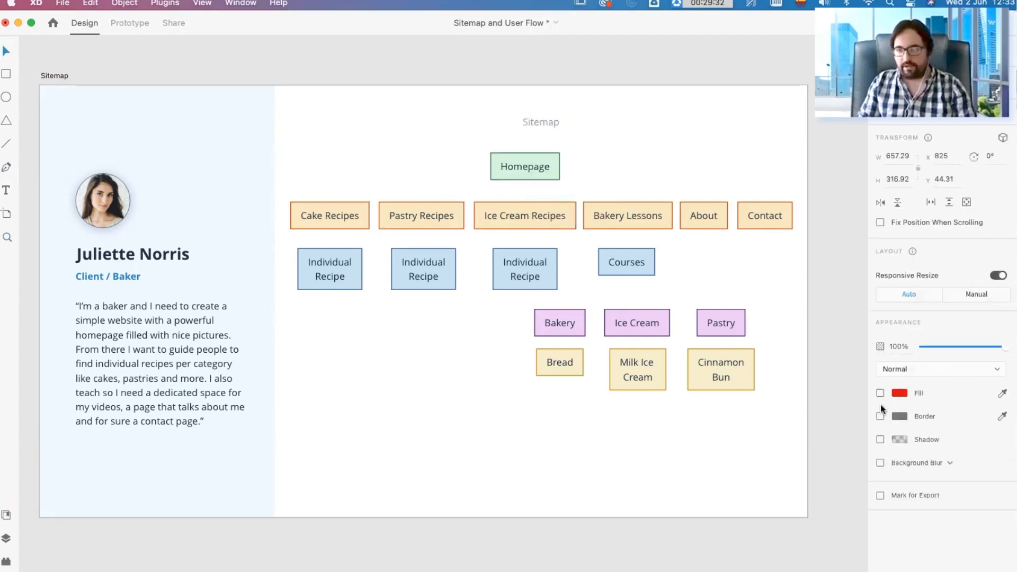
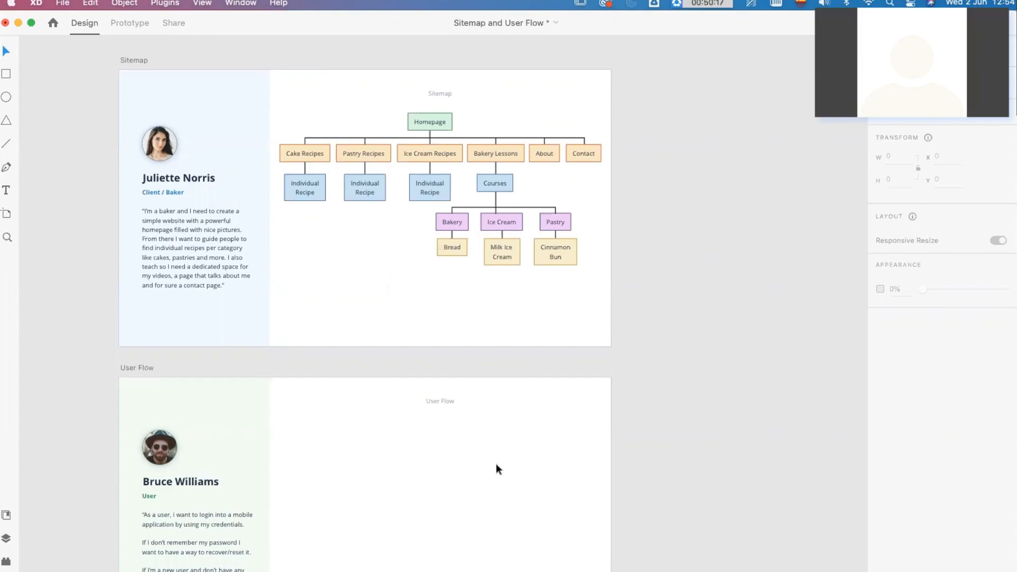
Step: Draw a rectangle about 300 by 202 on the User Flow artboard and set its border colour to black
scroll(465, 429, "down", 4)
scroll(465, 426, "down", 1)
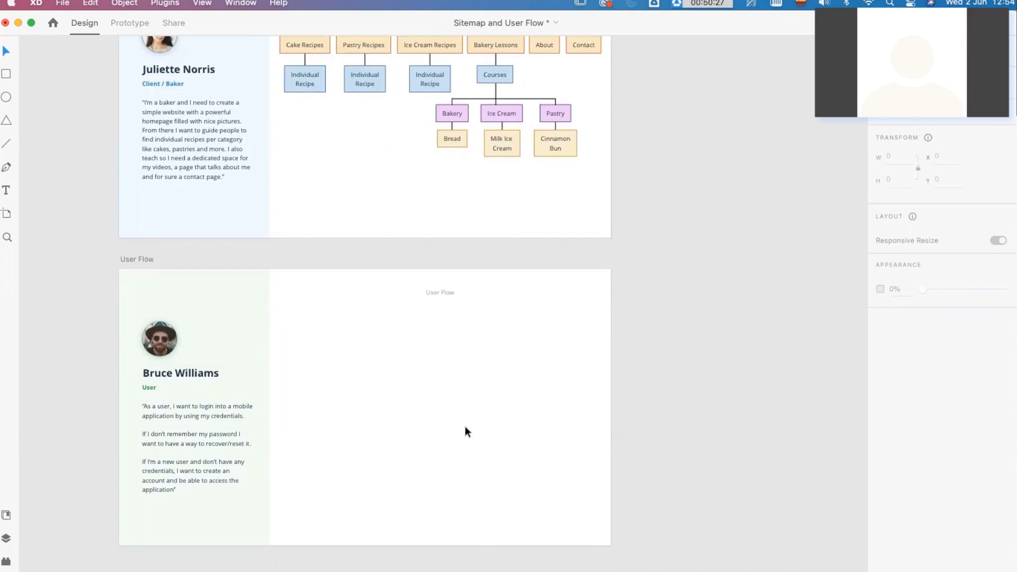
scroll(306, 518, "down", 3)
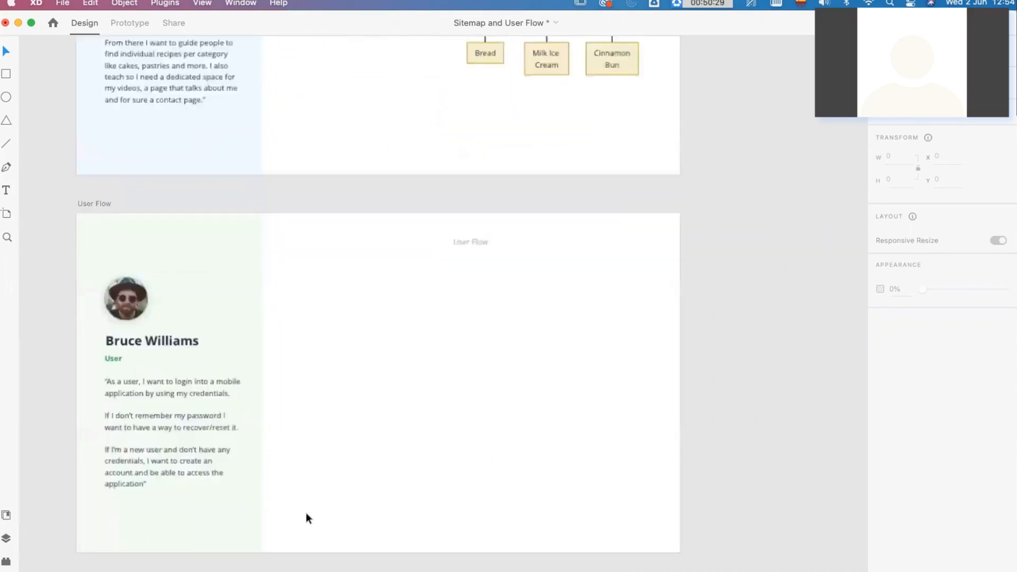
scroll(298, 499, "up", 5)
scroll(315, 479, "down", 1)
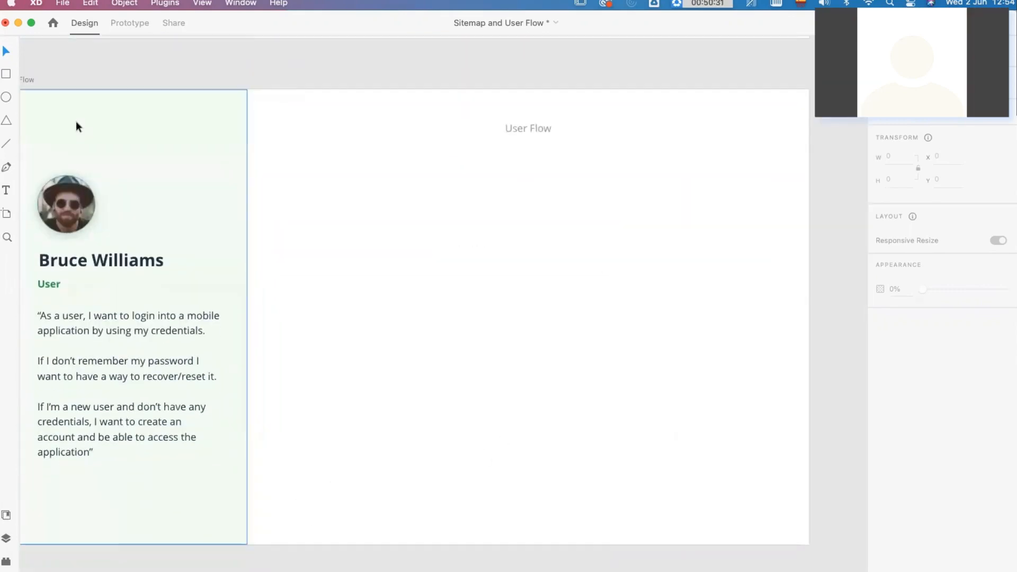
left_click(6, 74)
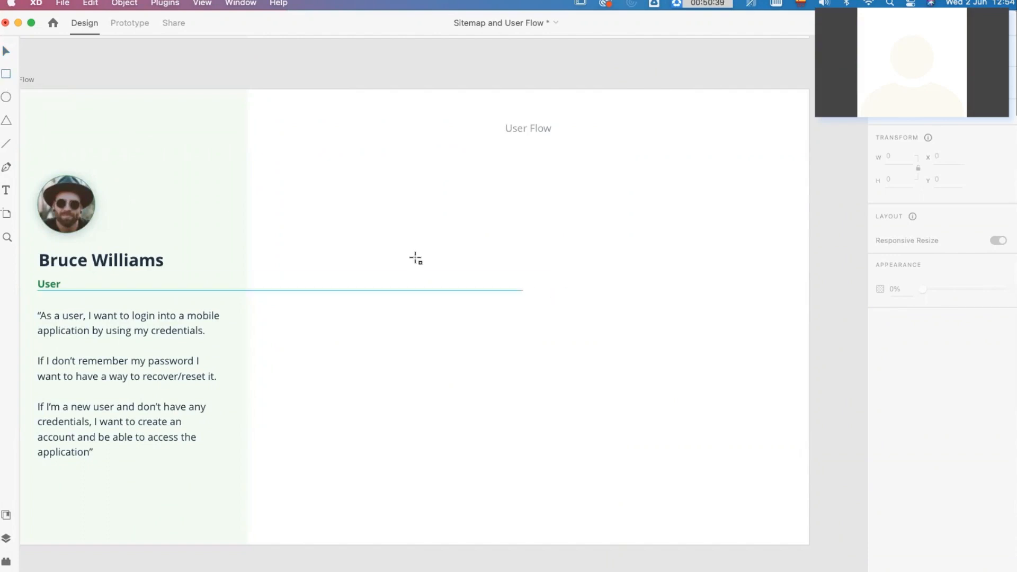
left_click_drag(378, 218, 503, 303)
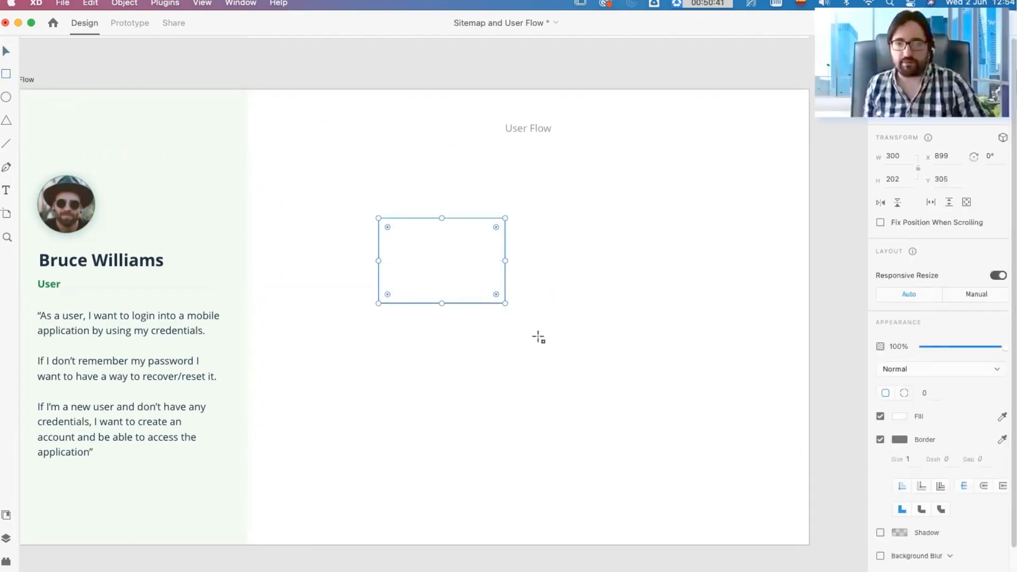
left_click(898, 439)
left_click_drag(792, 423, 672, 477)
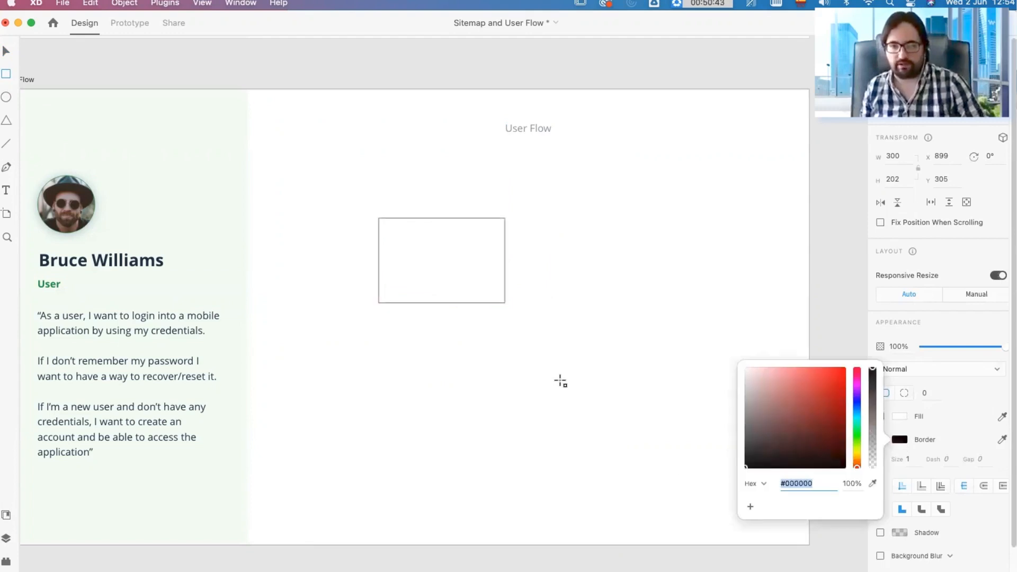
left_click(565, 336)
key("v")
left_click(551, 295)
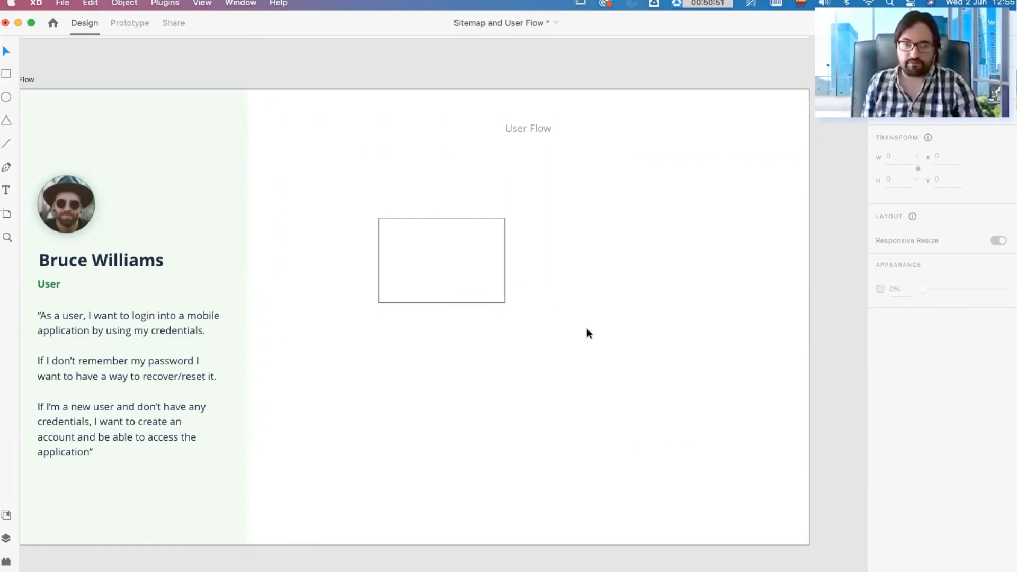
Step: Remove the rectangle's border and fill it with red
left_click(481, 288)
left_click(880, 439)
left_click(899, 416)
left_click_drag(819, 376, 844, 352)
Step: Draw a circle about 242 by 242 overlapping the red rectangle's lower corner, with a green fill and no border
left_click(6, 97)
mouse_move(471, 261)
left_mouse_down()
mouse_move(579, 357)
mouse_move(552, 380)
mouse_move(573, 363)
left_mouse_up()
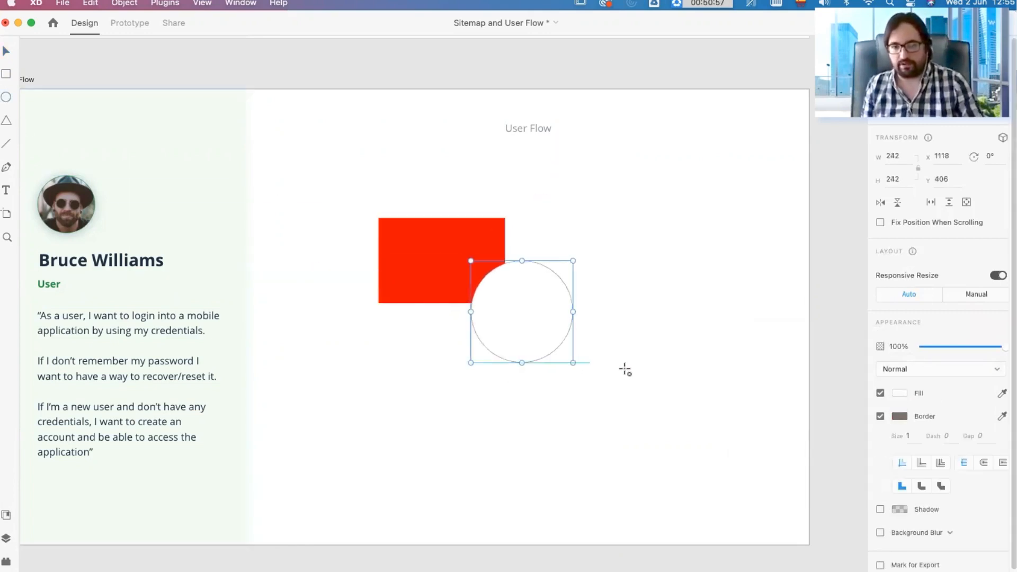
left_click(880, 417)
left_click(899, 393)
left_click(857, 392)
left_click_drag(755, 352, 844, 360)
key("Escape")
Step: Send the green circle to the back, behind the red rectangle, and select both shapes
right_click(536, 314)
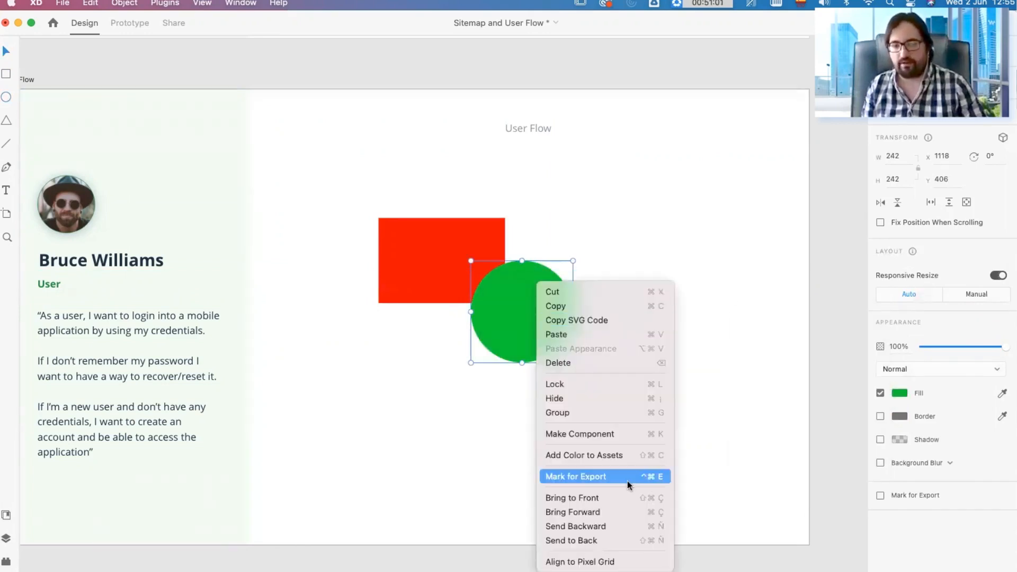
left_click(373, 396)
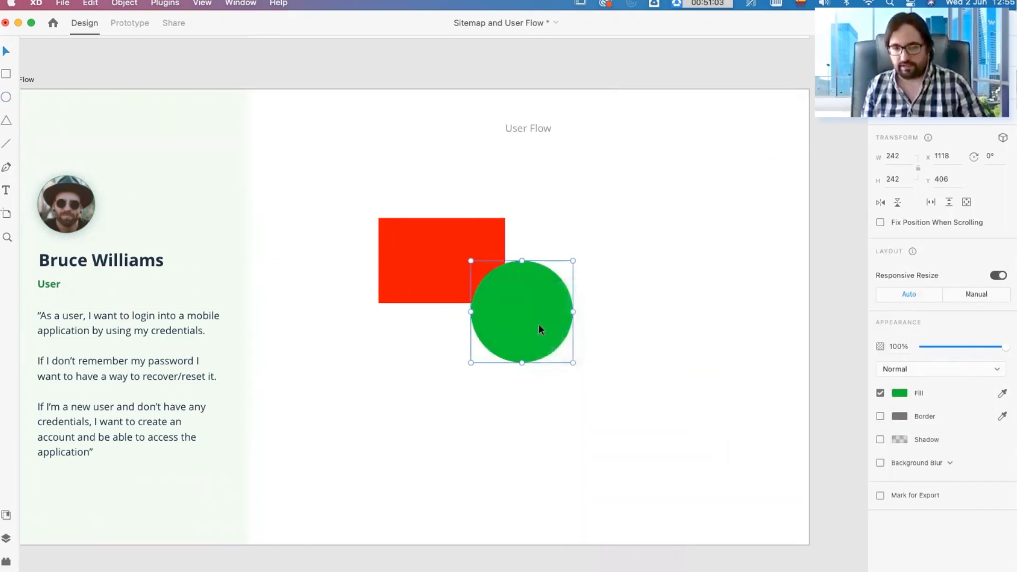
right_click(539, 324)
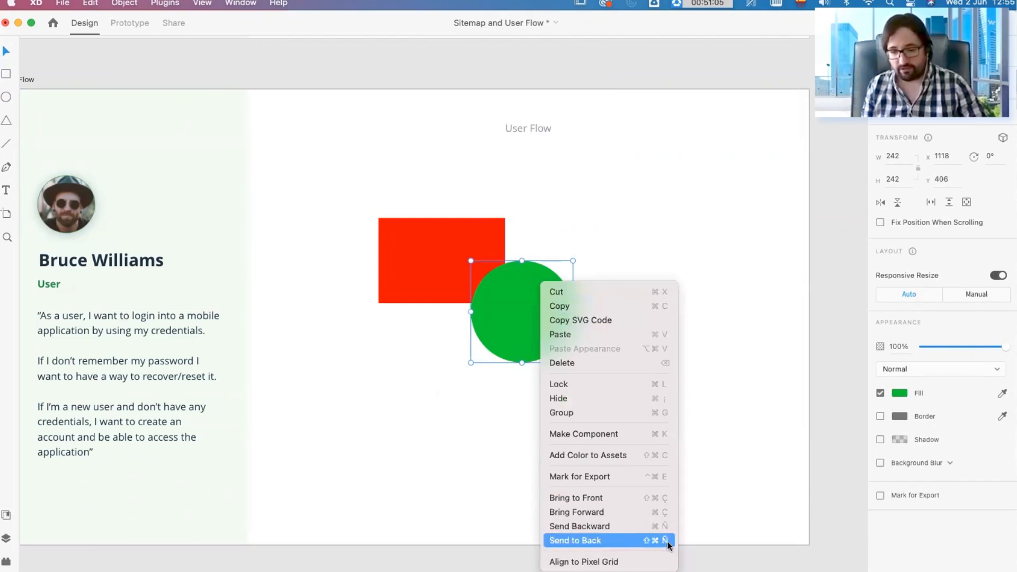
left_click(605, 545)
left_click_drag(620, 377, 404, 246)
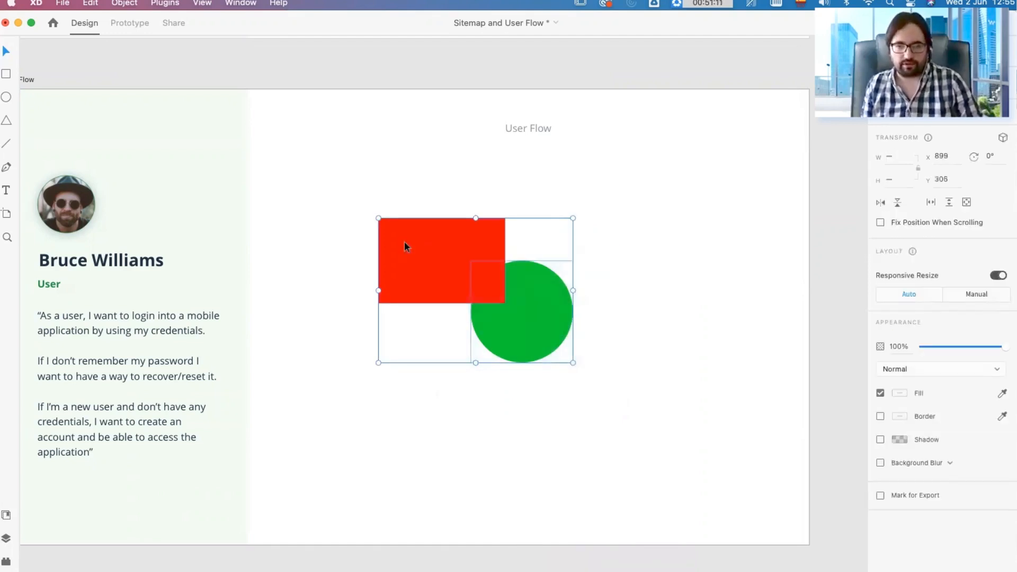
left_click_drag(613, 365, 417, 243)
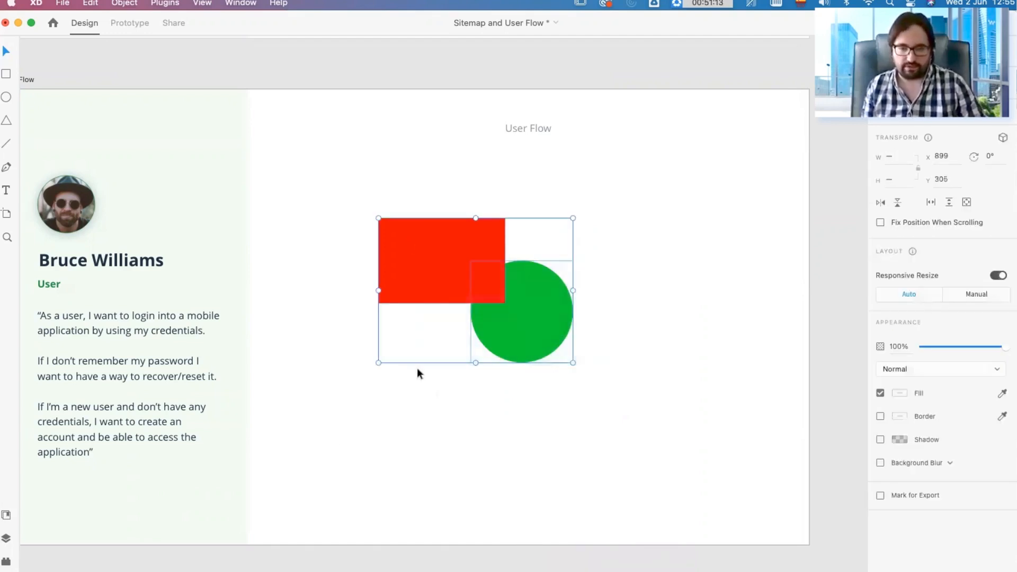
Step: Show the layer list and move the green circle's layer above the red rectangle's layer
left_click(8, 537)
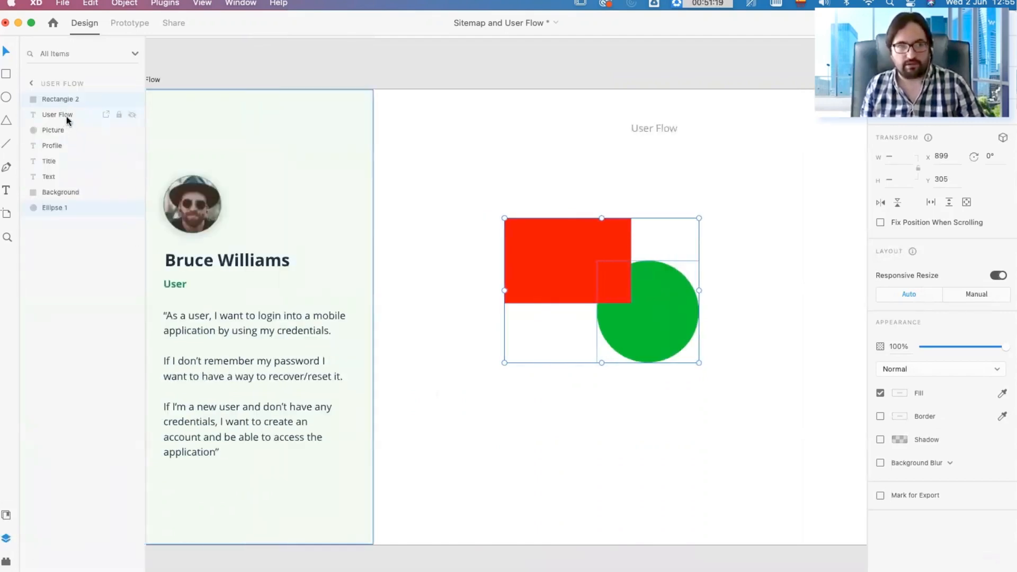
left_click(70, 271)
left_click_drag(64, 207, 58, 98)
left_click(58, 98)
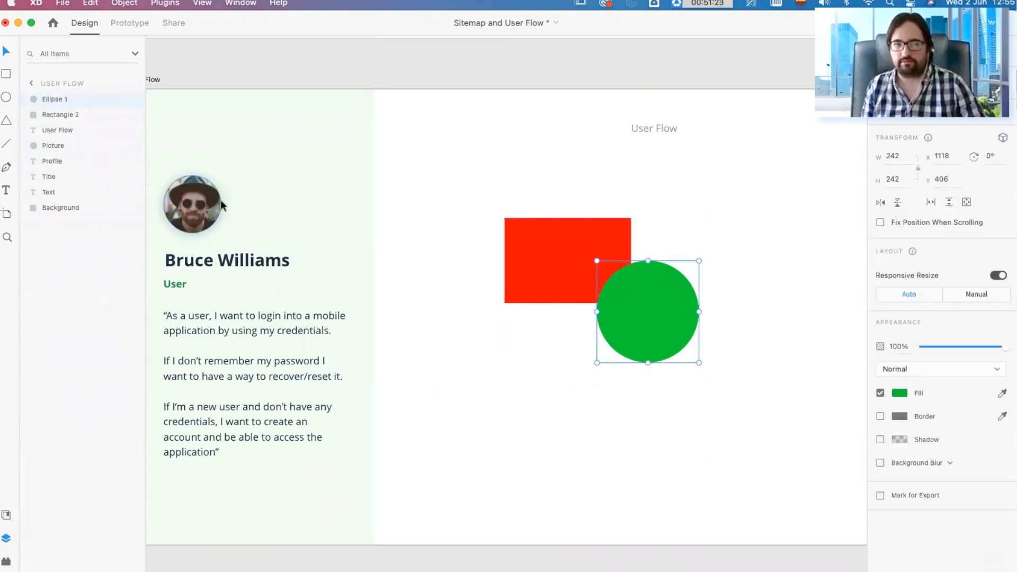
Step: Check where the Homepage box sits in the Sitemap artboard's layer order and close the layer list
scroll(700, 370, "up", 10)
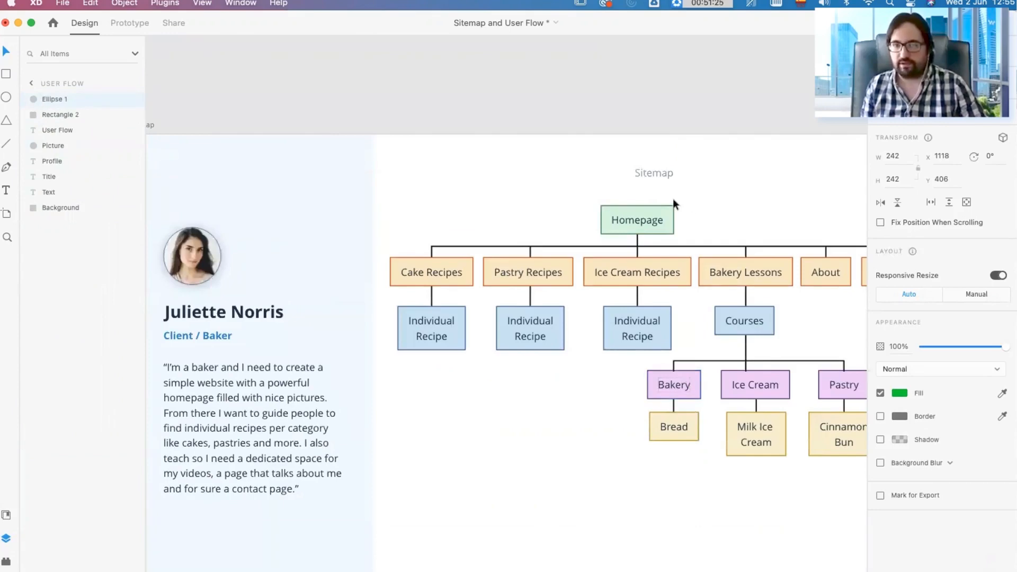
left_click(643, 214)
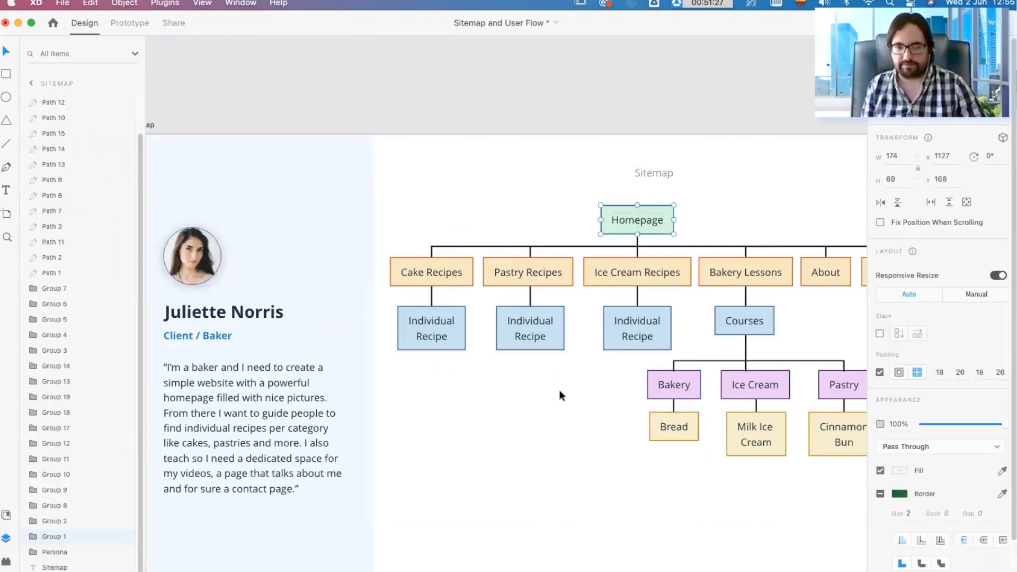
scroll(558, 390, "down", 10)
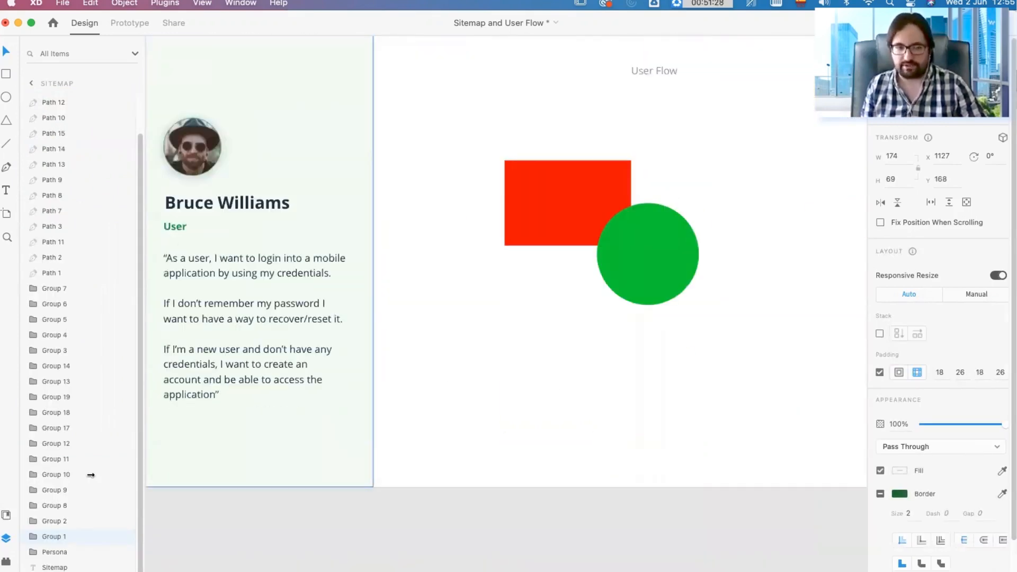
left_click(6, 538)
Step: Delete the green circle and the red rectangle from the User Flow artboard
left_click_drag(513, 255, 548, 274)
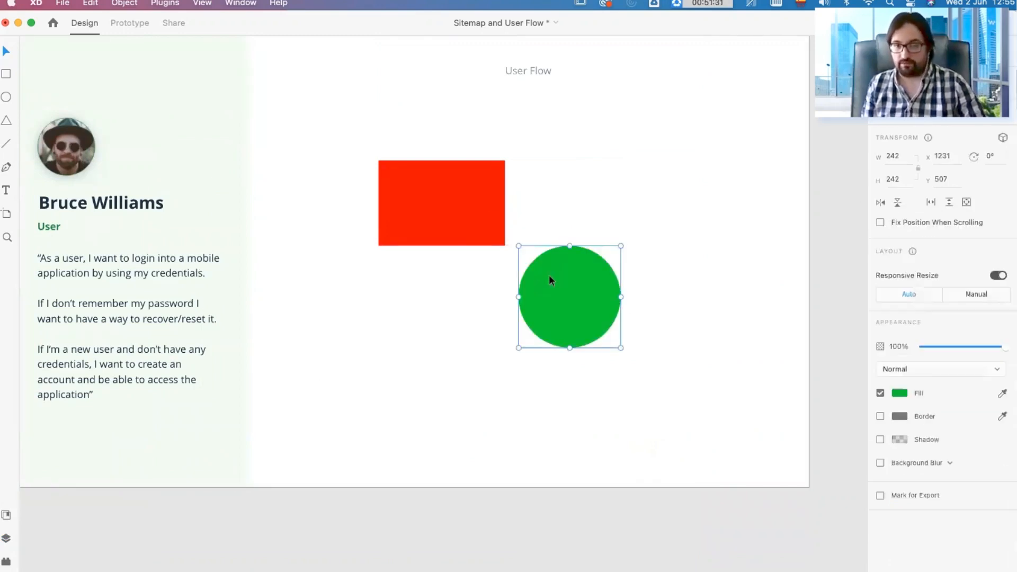
key("Delete")
left_click(504, 205)
key("Delete")
left_click(6, 73)
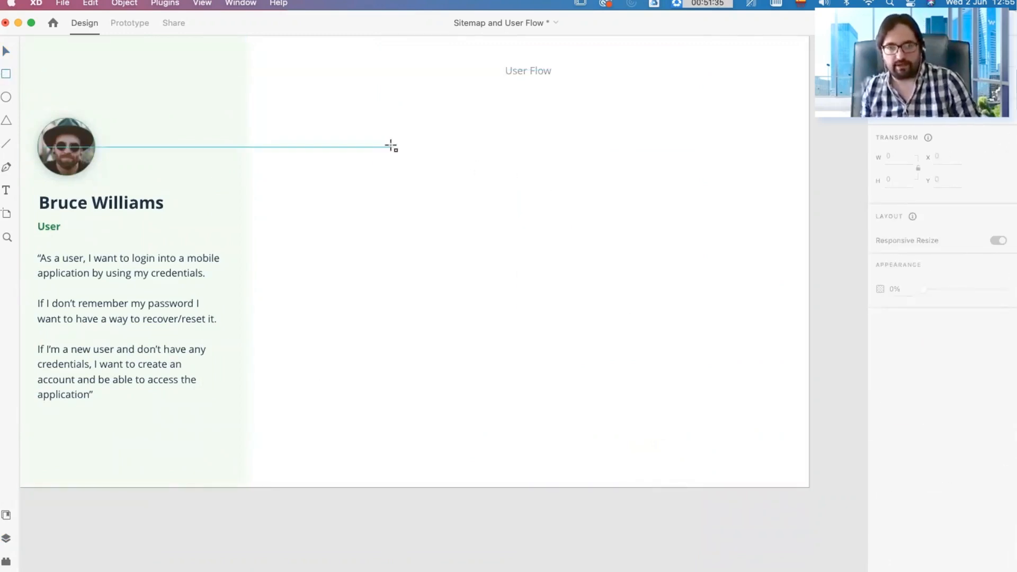
left_click_drag(390, 146, 494, 248)
key("Delete")
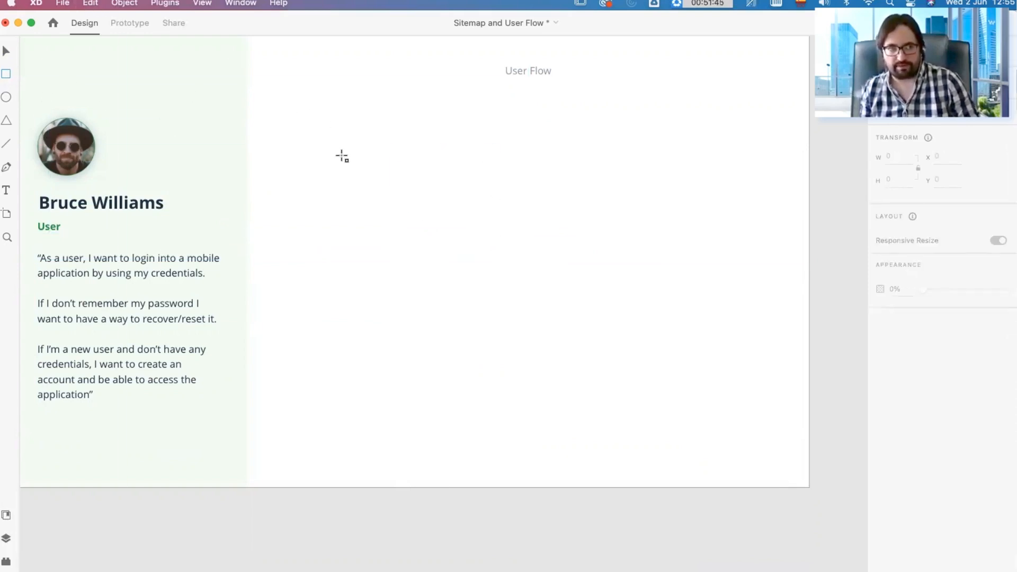
left_click(4, 97)
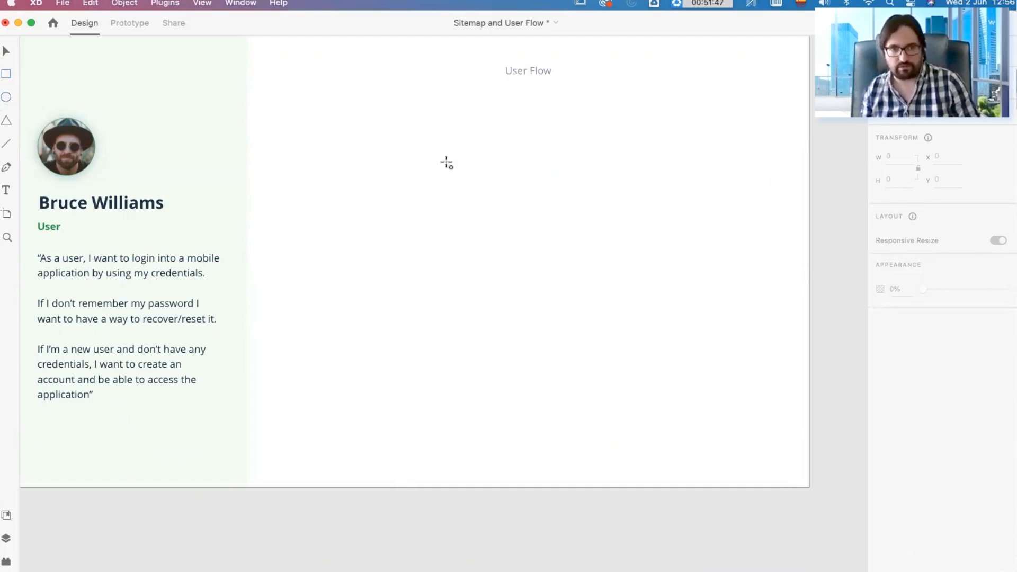
left_click_drag(396, 144, 558, 337)
mouse_move(676, 331)
left_mouse_down()
mouse_move(574, 272)
mouse_move(540, 201)
mouse_move(581, 340)
mouse_move(671, 284)
mouse_move(654, 248)
mouse_move(591, 281)
left_mouse_up()
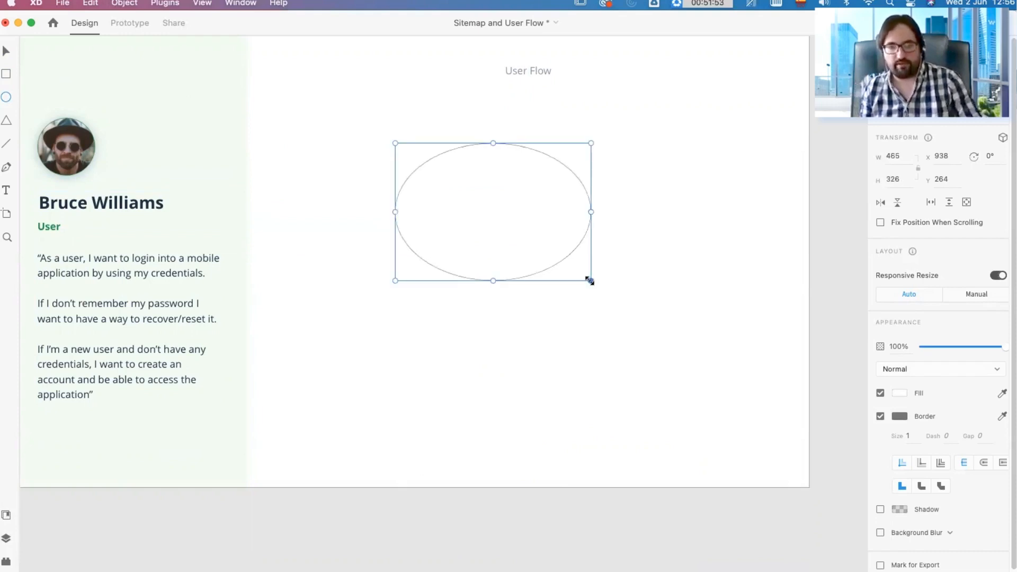
key("BackSpace")
Step: Draw a circle about 351 by 351 with red fill #FF0000 and no border, and move it to about X 1079, Y 302
mouse_move(418, 138)
left_mouse_down()
mouse_move(634, 319)
mouse_move(519, 238)
mouse_move(588, 286)
left_mouse_up()
key("v")
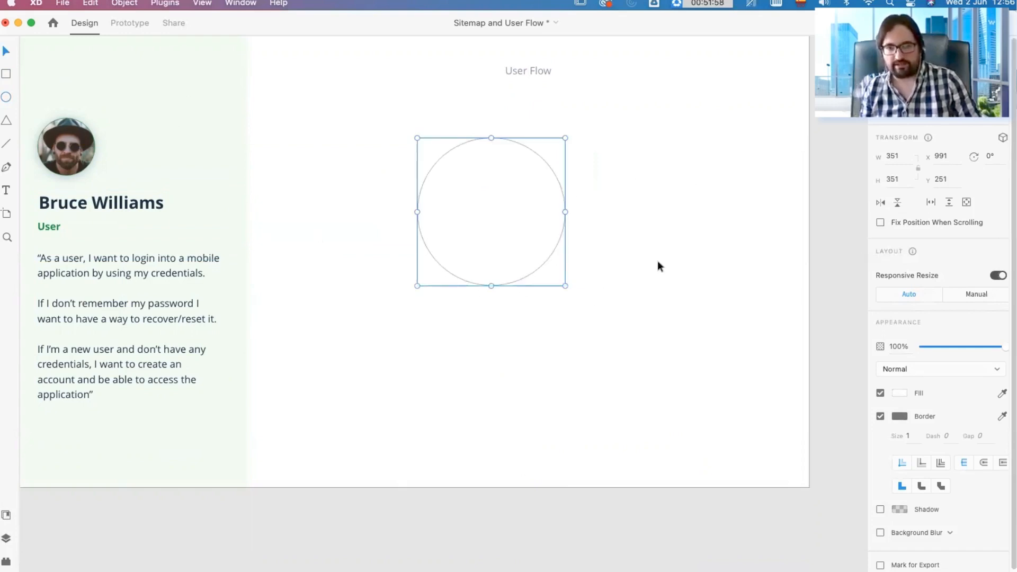
left_click(880, 416)
left_click(899, 392)
left_click(844, 345)
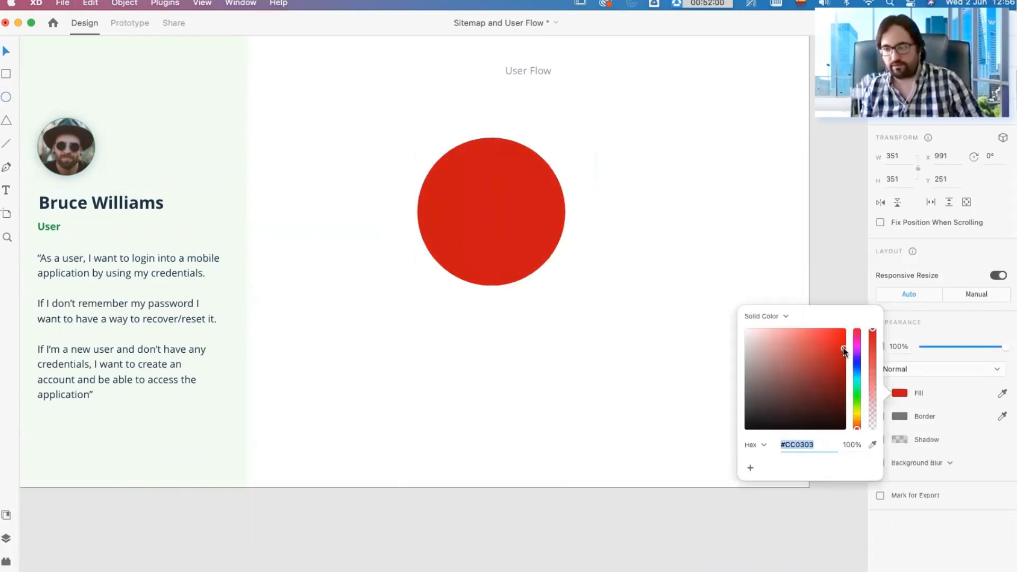
left_click(713, 286)
left_click_drag(522, 204, 533, 221)
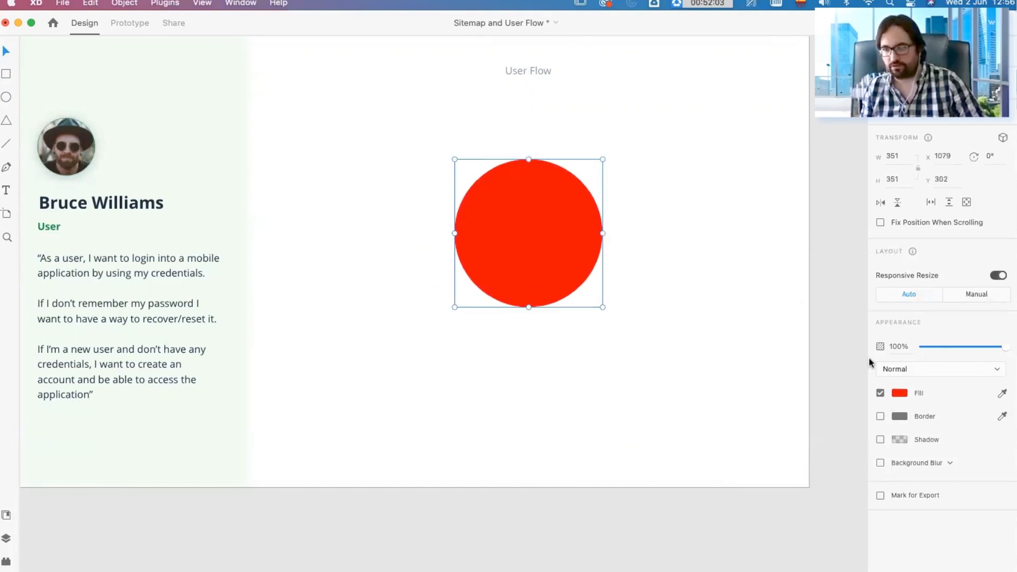
Step: Set only the circle's width to 200 with the aspect ratio unlocked, and undo the resize
left_click(905, 157)
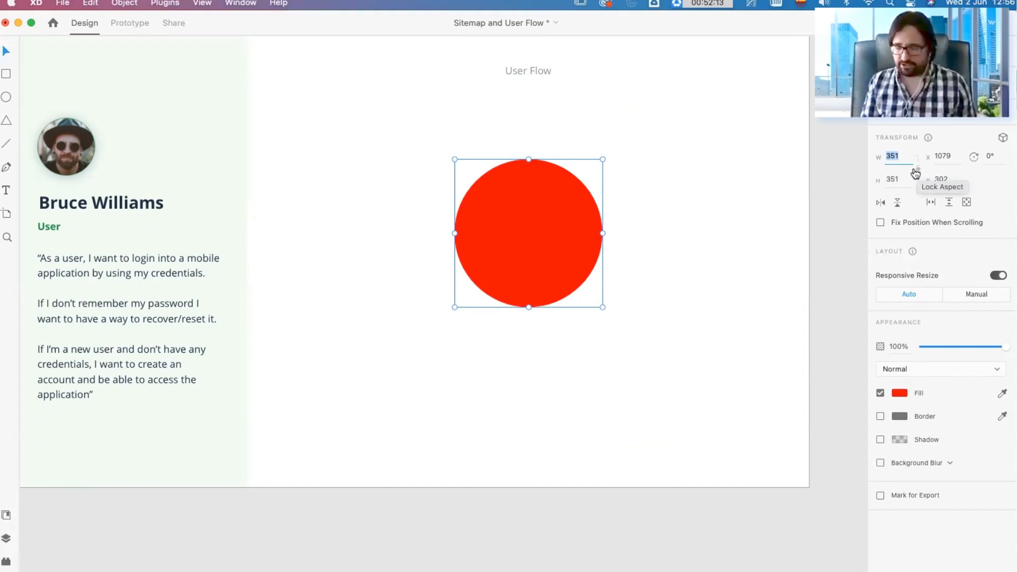
type("200")
key("Return")
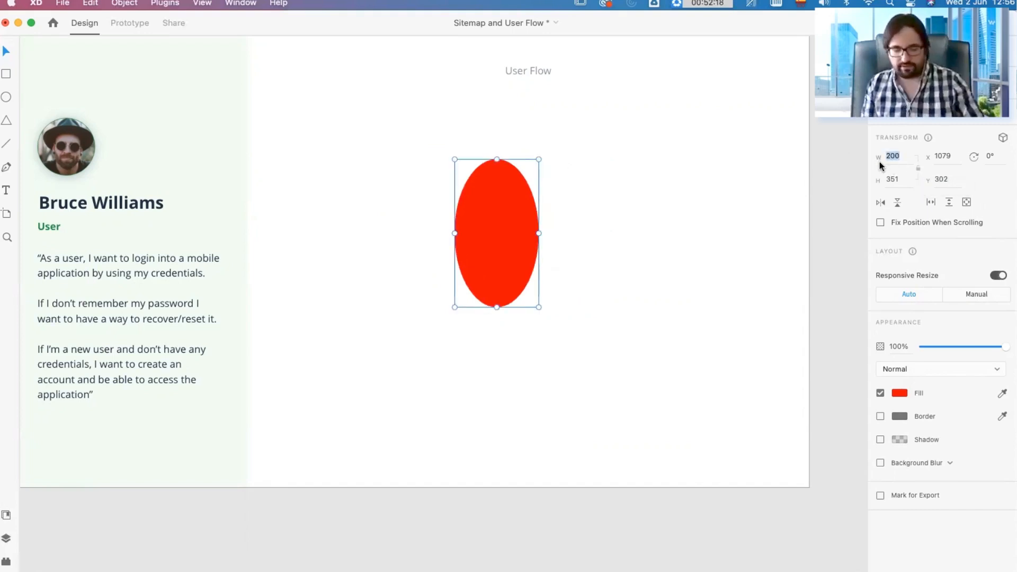
left_click(731, 199)
key("super+z")
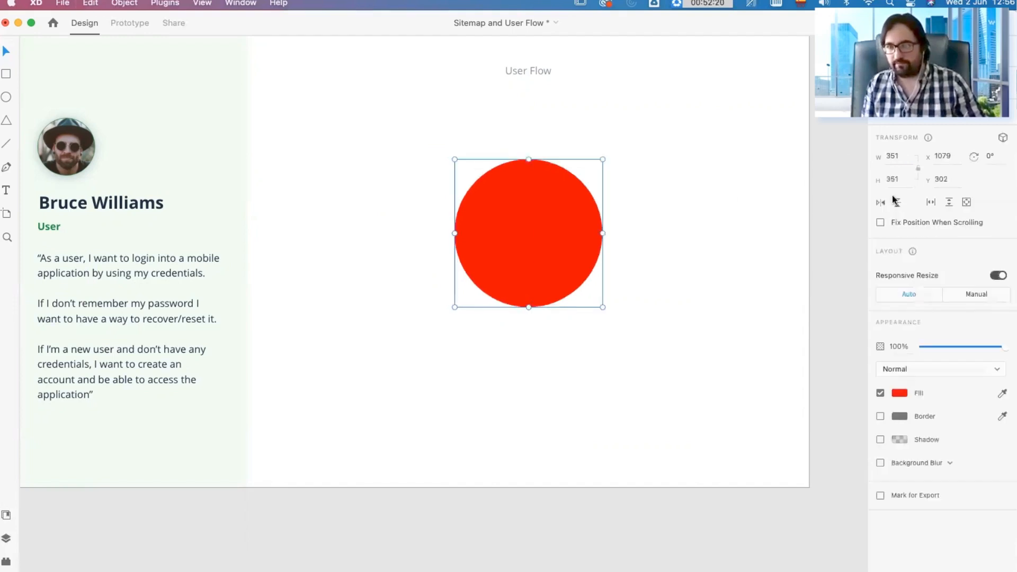
Step: Lock the circle's aspect ratio, and try resizing it to a width of 600 before undoing that resize
left_click(918, 169)
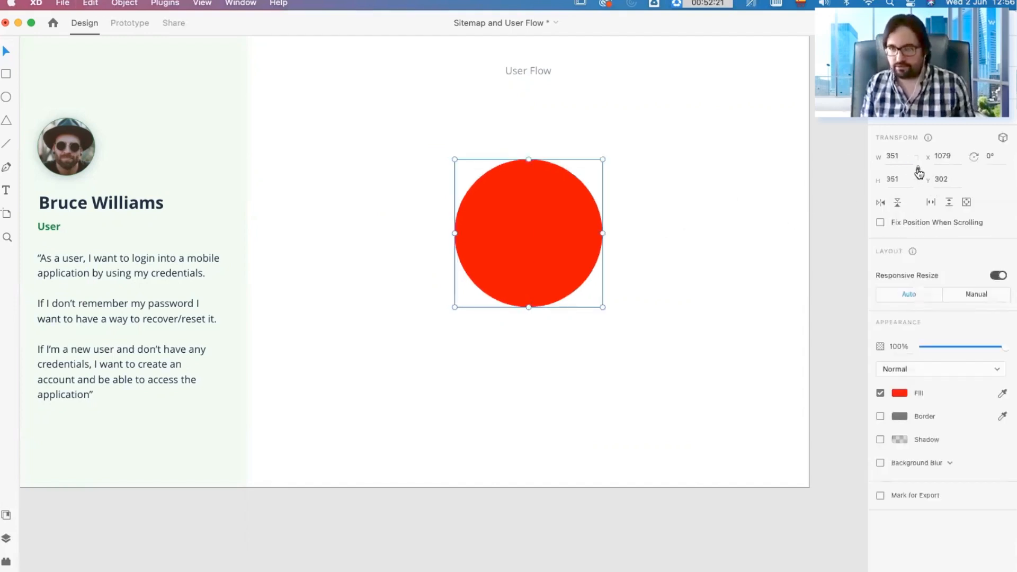
type("600")
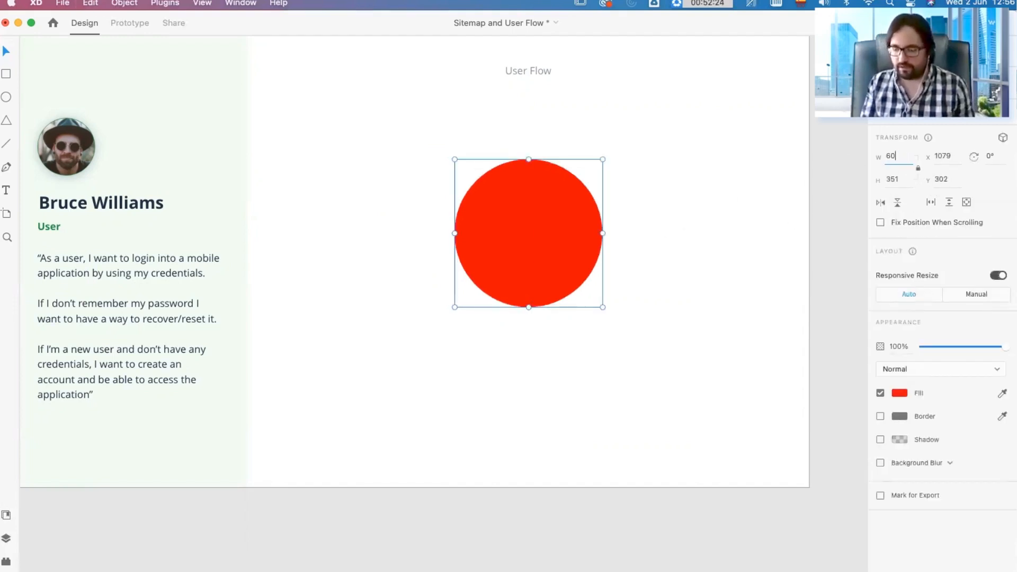
key("Return")
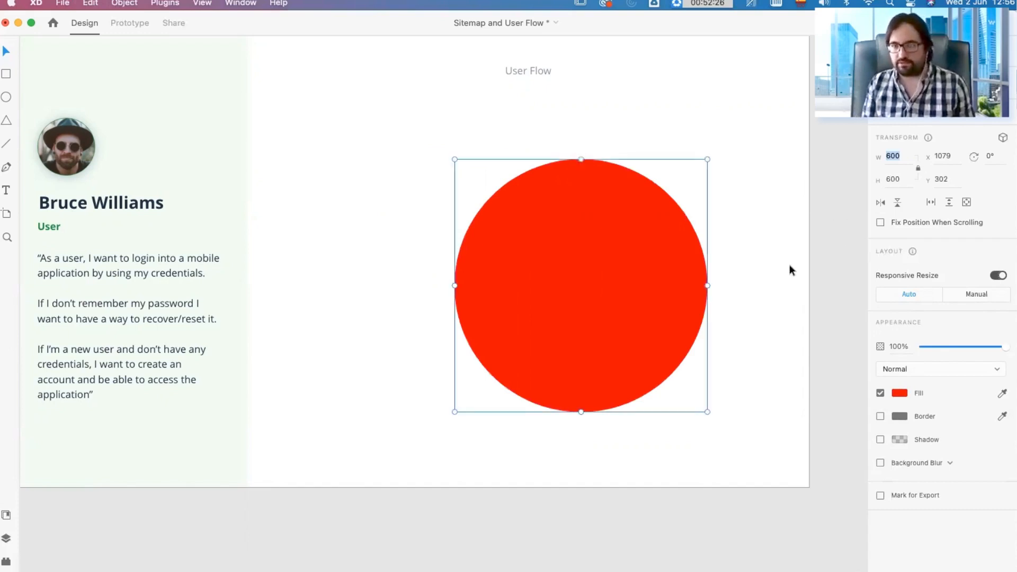
left_click(772, 195)
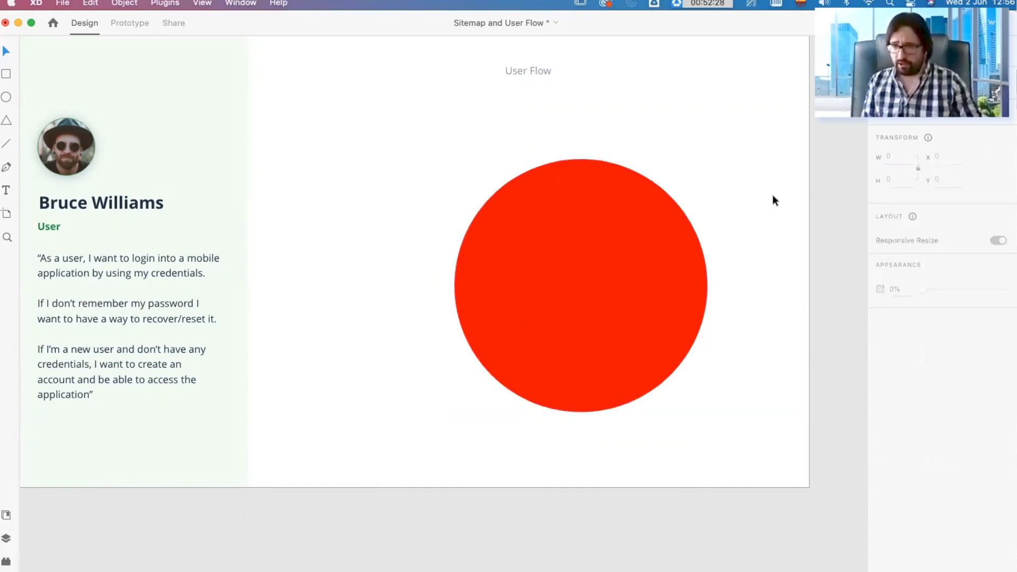
key("super+z")
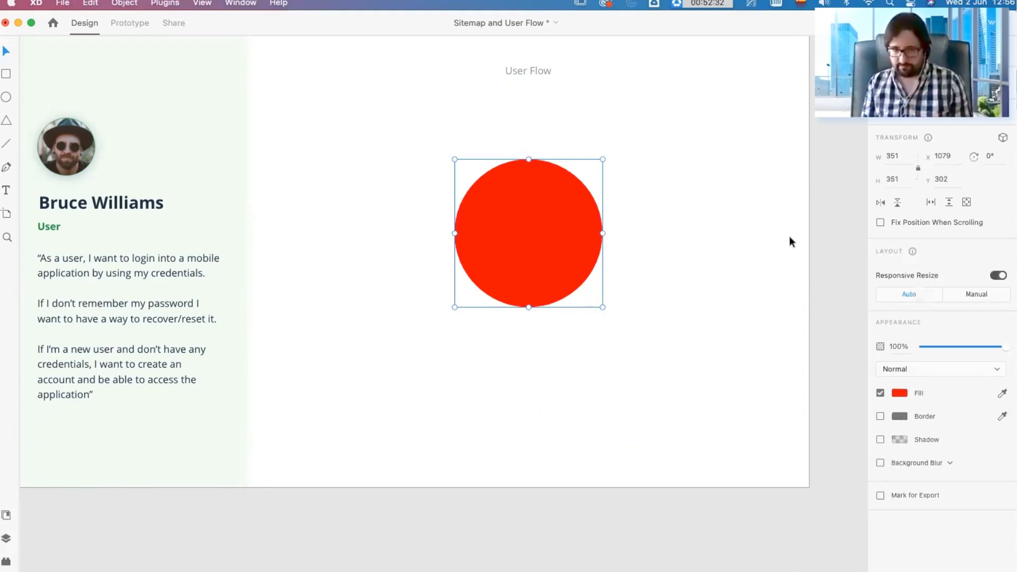
Step: Shrink the red circle proportionally to about 110 by 110
left_click_drag(603, 306, 501, 207)
scroll(514, 307, "up", 2)
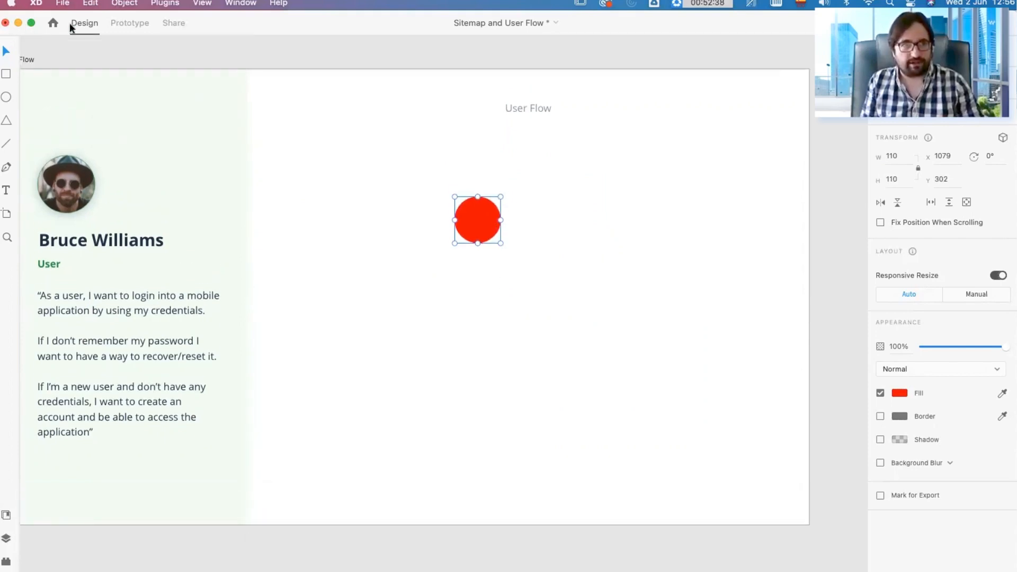
Step: Arrange three copies of the red circle on the User Flow artboard, and fill the middle one with #FFB100
left_click_drag(457, 230, 596, 288)
left_click_drag(481, 285, 492, 322)
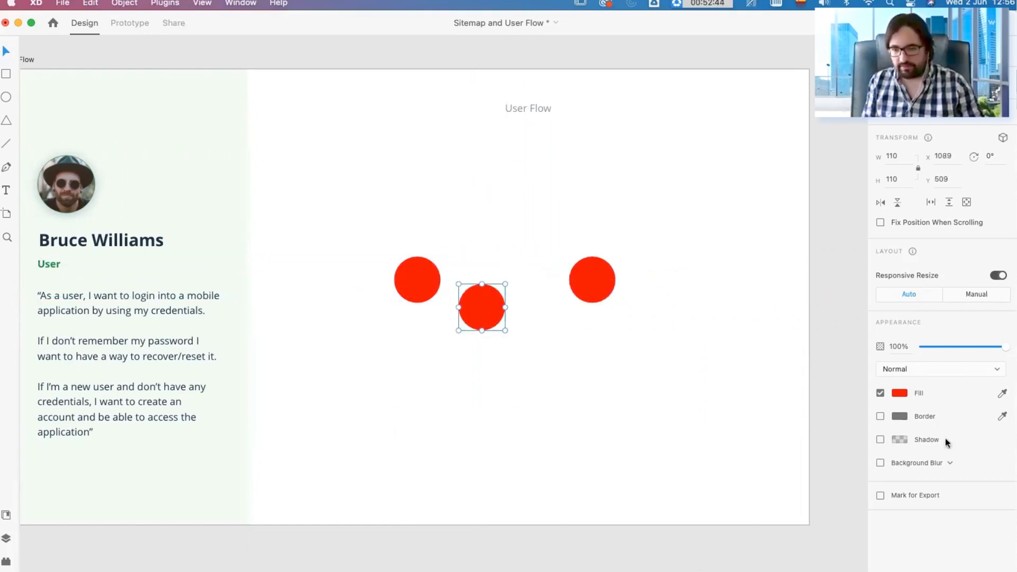
left_click(899, 392)
left_click(856, 417)
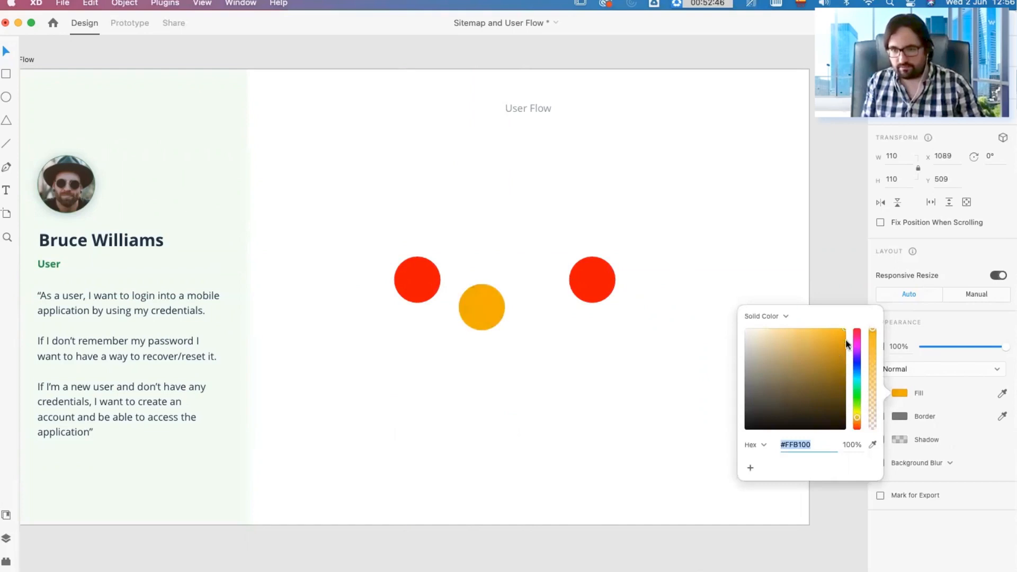
Step: Fill the rightmost of the three circles with green #43B129
left_click(604, 294)
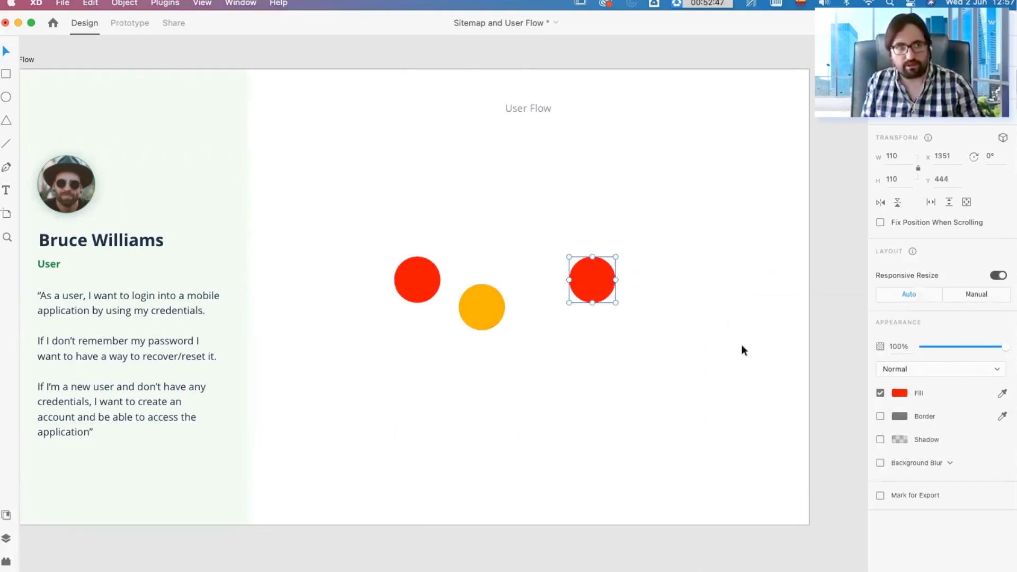
left_click(899, 392)
left_click(856, 398)
mouse_move(821, 372)
left_mouse_down()
mouse_move(839, 364)
mouse_move(820, 359)
left_mouse_up()
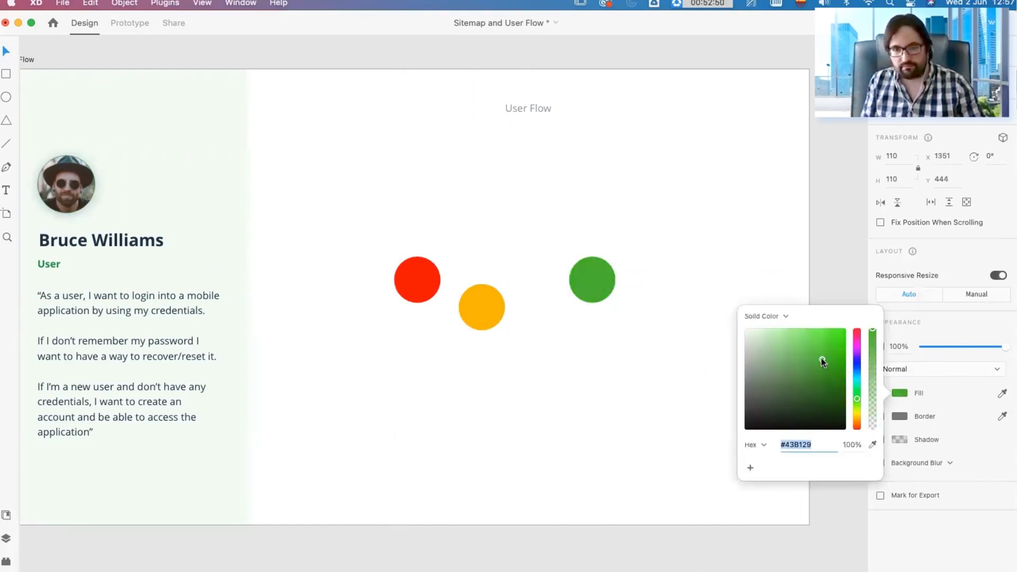
left_click(631, 377)
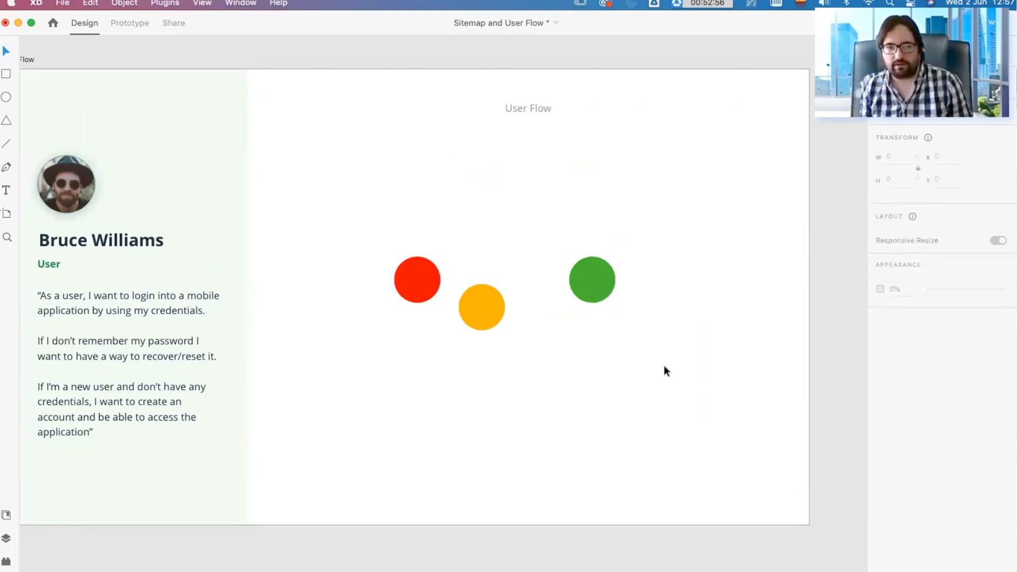
Step: Stagger the circles by moving the orange one lower and the green one farther right and down
left_click_drag(675, 345, 323, 204)
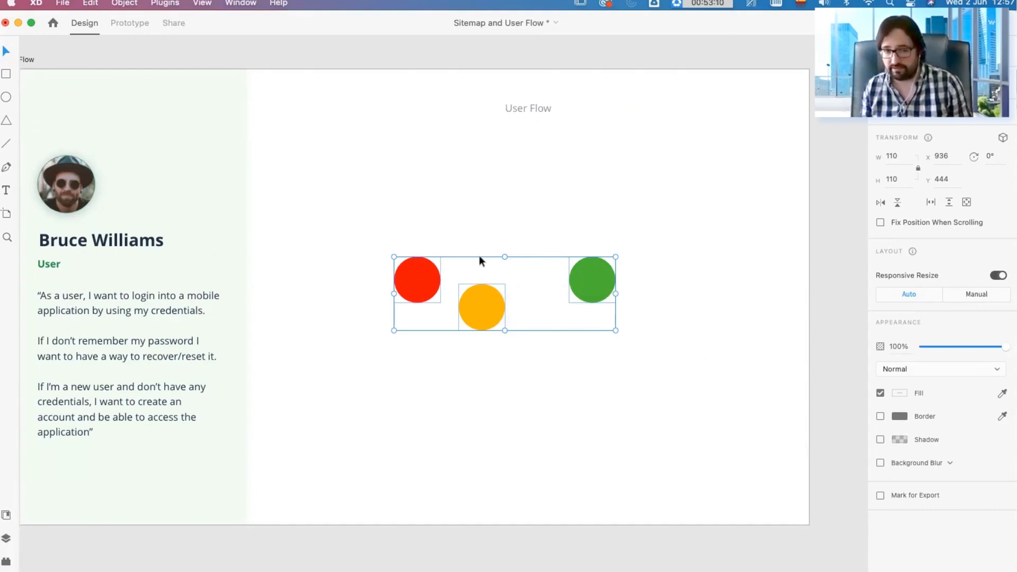
left_click(631, 267)
left_click_drag(610, 278, 604, 295)
left_click_drag(473, 312, 486, 361)
left_click_drag(586, 296, 644, 318)
left_click(663, 296)
Step: Align the three circles by their top edges, and undo the alignment
left_click_drag(714, 400, 388, 241)
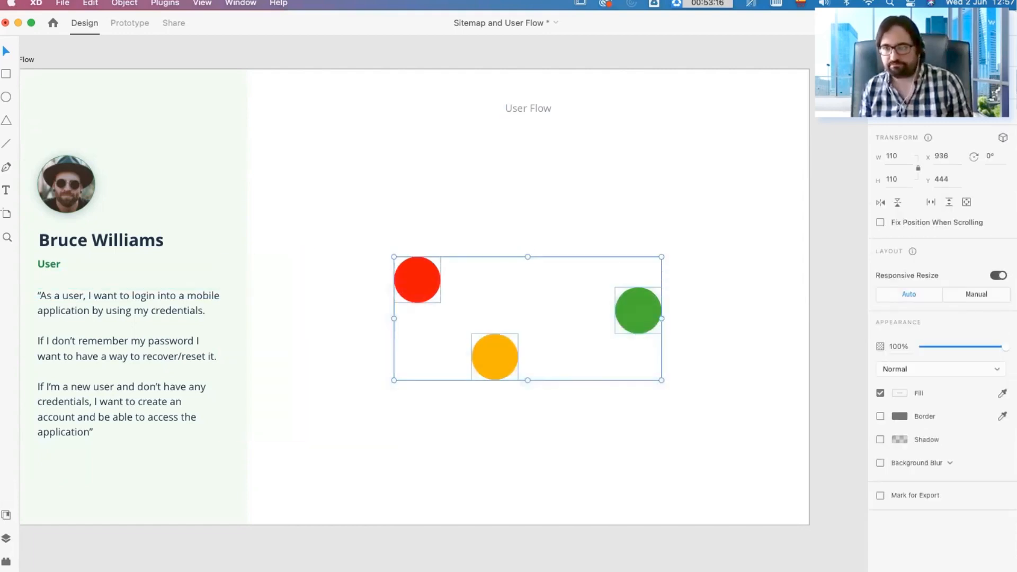
key("ctrl+super+Up")
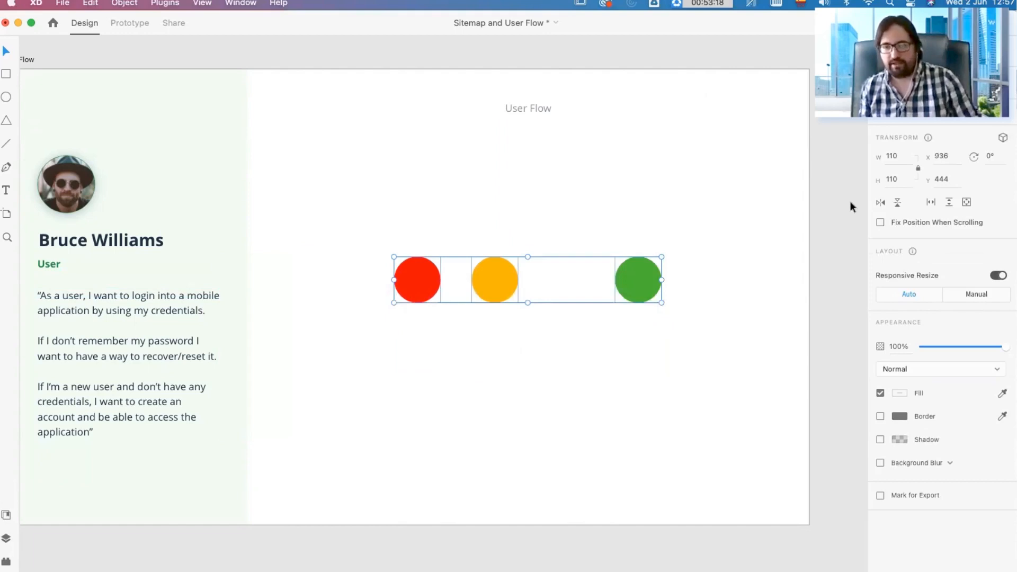
key("super+z")
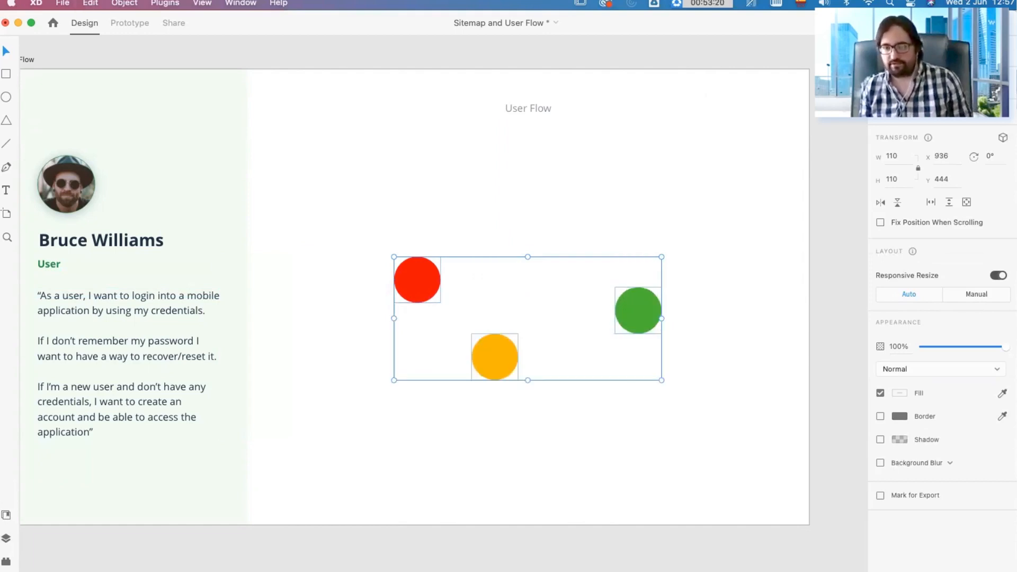
Step: Align the three circles along their middles, distribute them evenly horizontally, and tighten the equal gaps between them
key("shift+m")
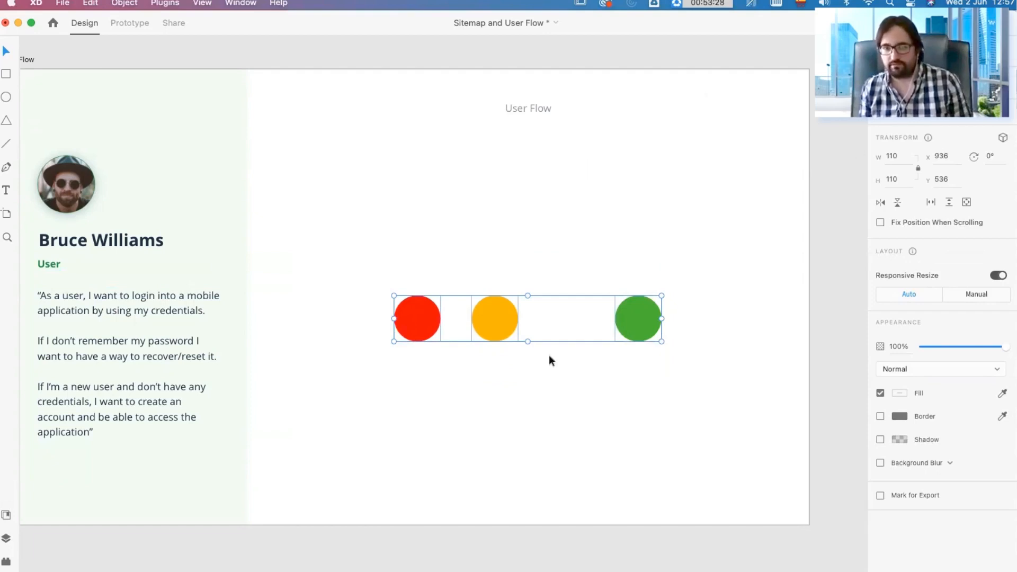
left_click(491, 347)
left_click_drag(694, 370, 316, 268)
key("super+shift+h")
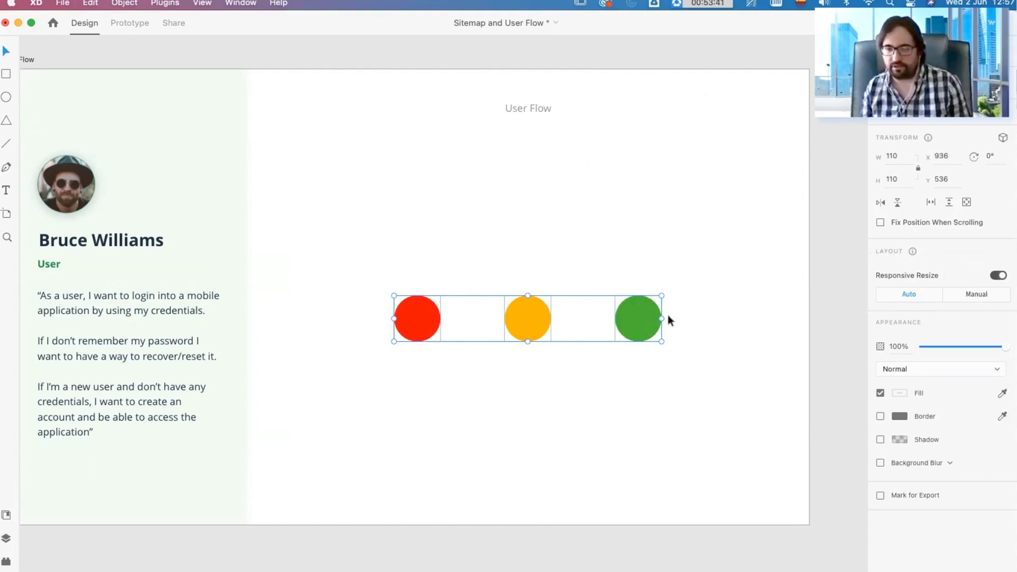
left_click_drag(662, 319, 558, 331)
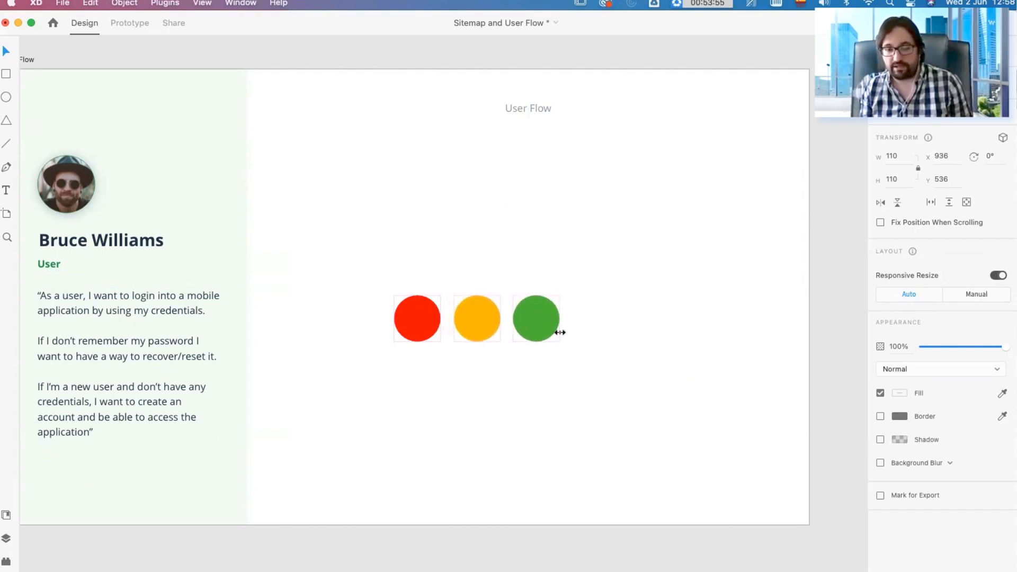
left_click(669, 368)
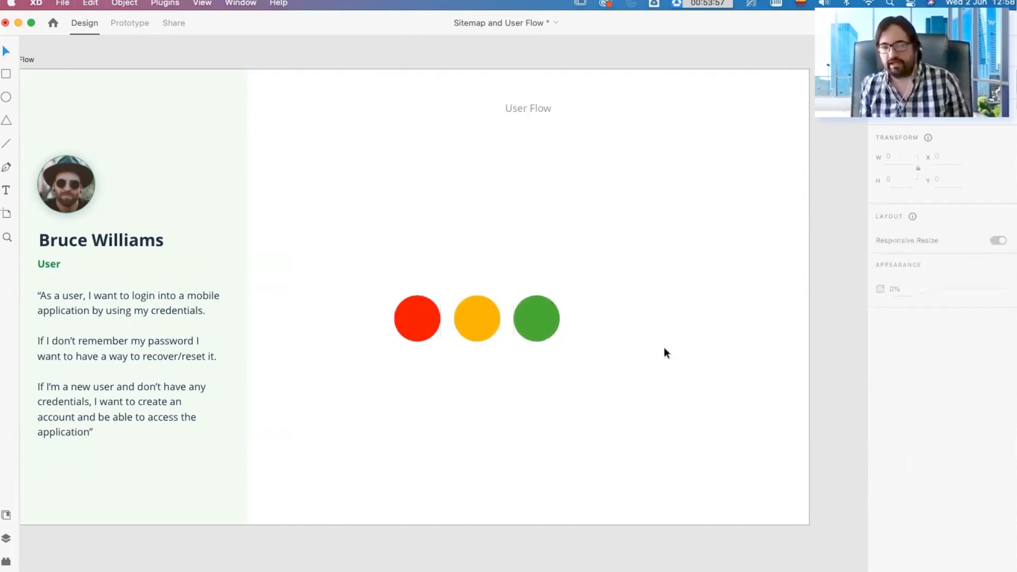
Step: Delete the red, orange and green circles together
left_click_drag(601, 361, 412, 300)
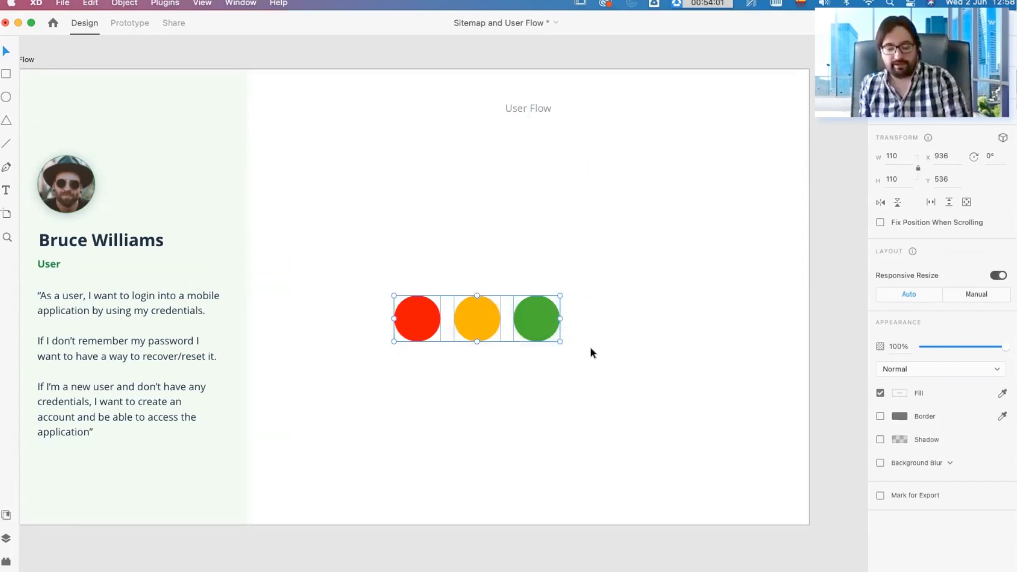
key("Delete")
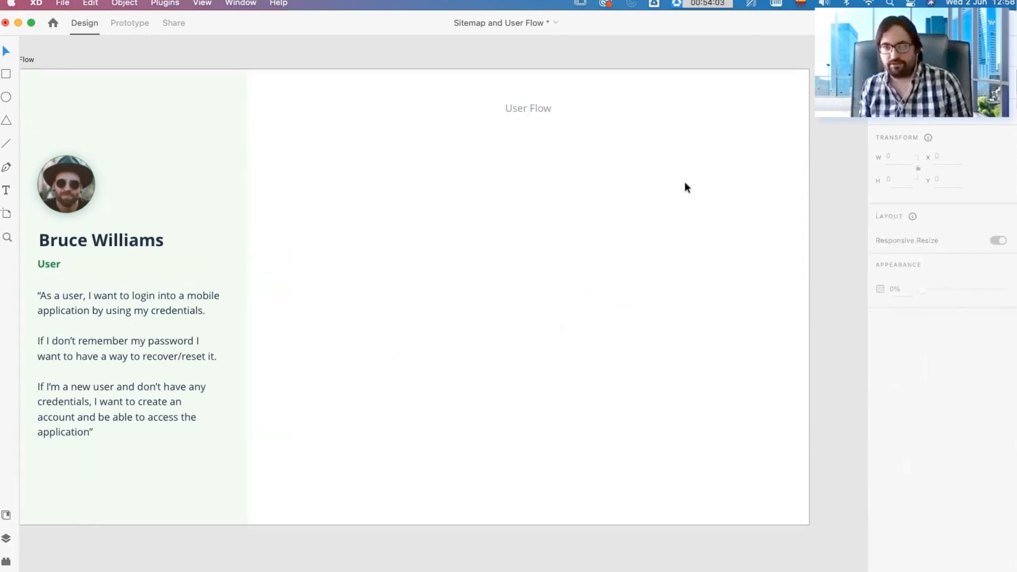
Step: Draw a rectangle about 167 by 139 in the blank area of the User Flow artboard, and delete it
key("r")
left_click_drag(412, 263, 482, 322)
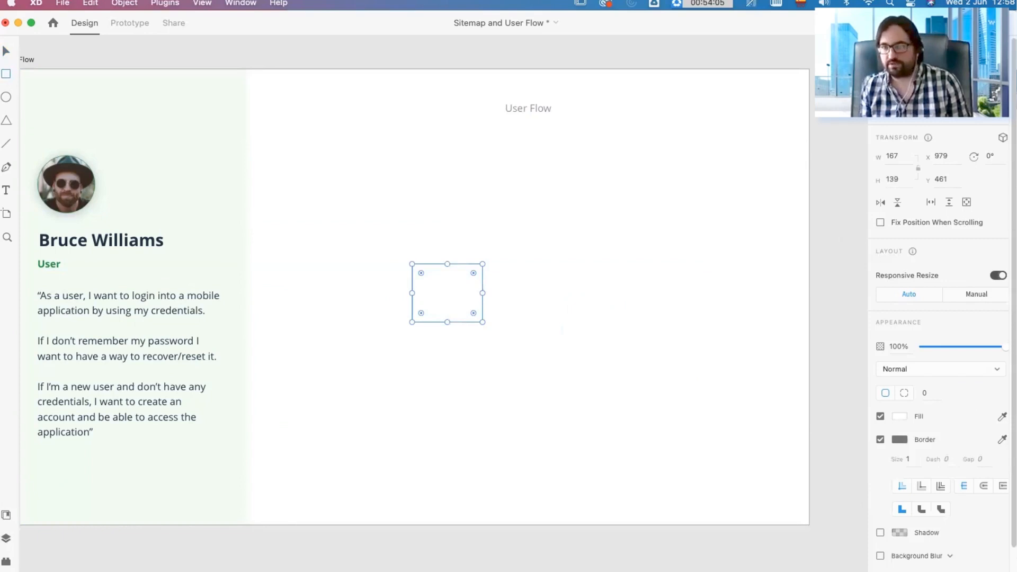
key("Delete")
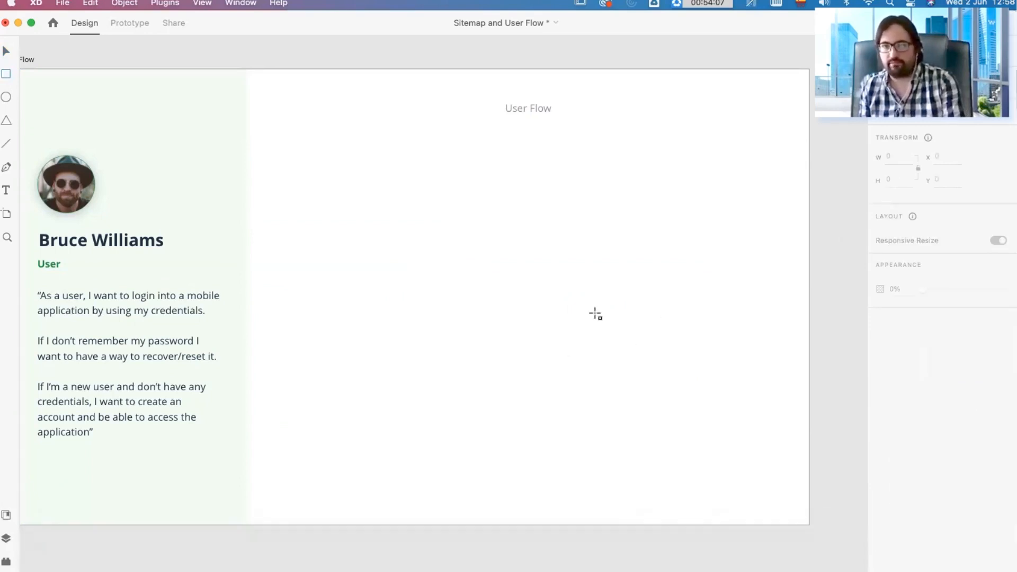
key("v")
Step: Switch to the workshop slides in Chrome and review the users module flow example and the User Flow Exercise slide
scroll(462, 193, "up", 3)
scroll(465, 198, "down", 5)
scroll(465, 203, "up", 4)
scroll(462, 197, "up", 3)
scroll(463, 197, "down", 6)
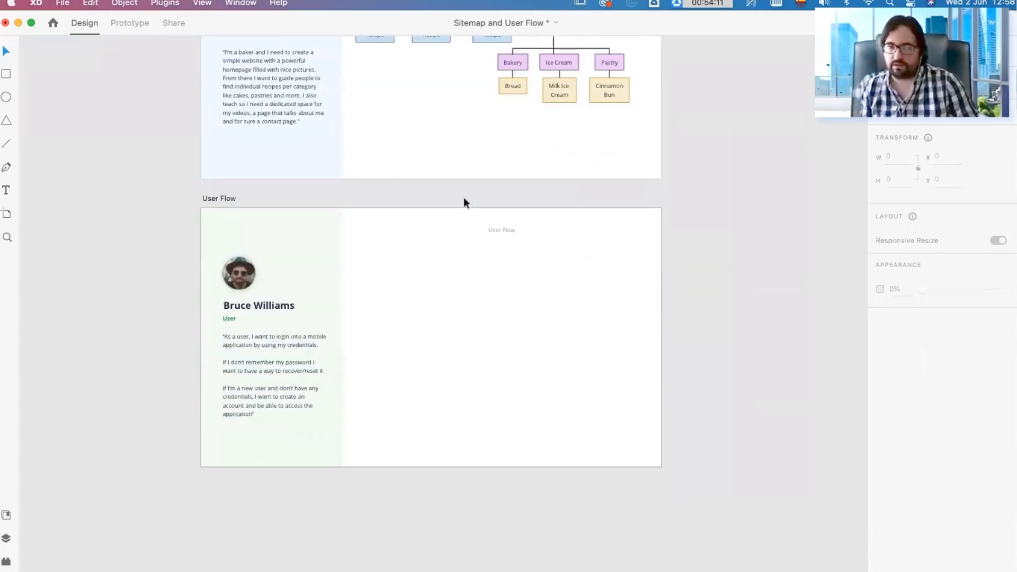
scroll(460, 288, "up", 1)
scroll(460, 291, "up", 2)
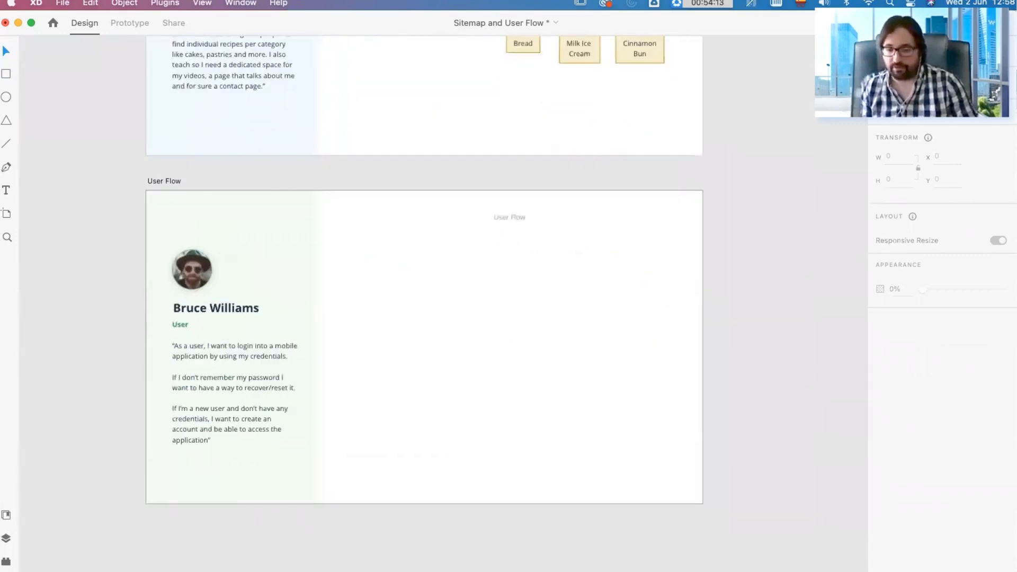
left_click(186, 548)
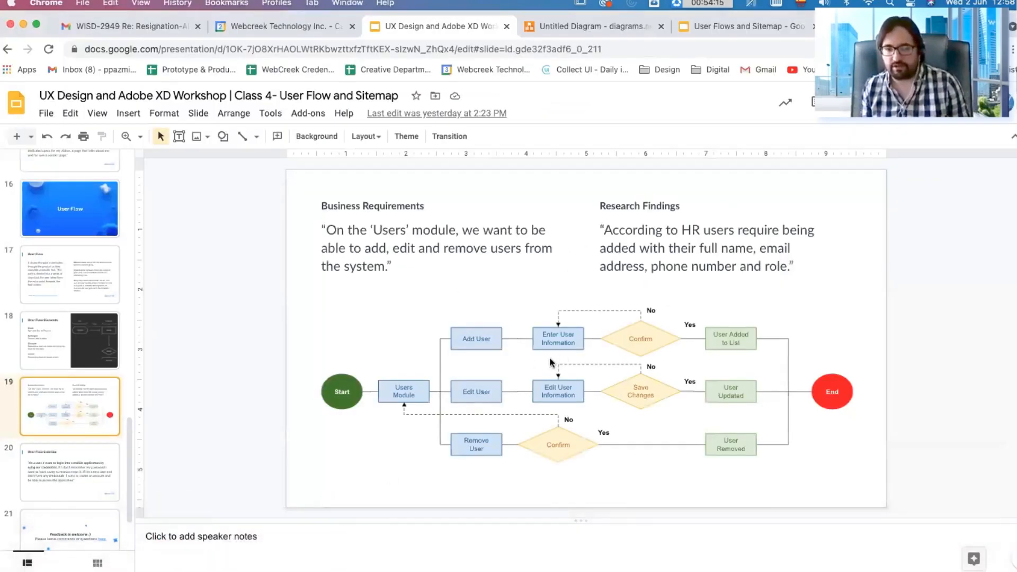
left_click(93, 473)
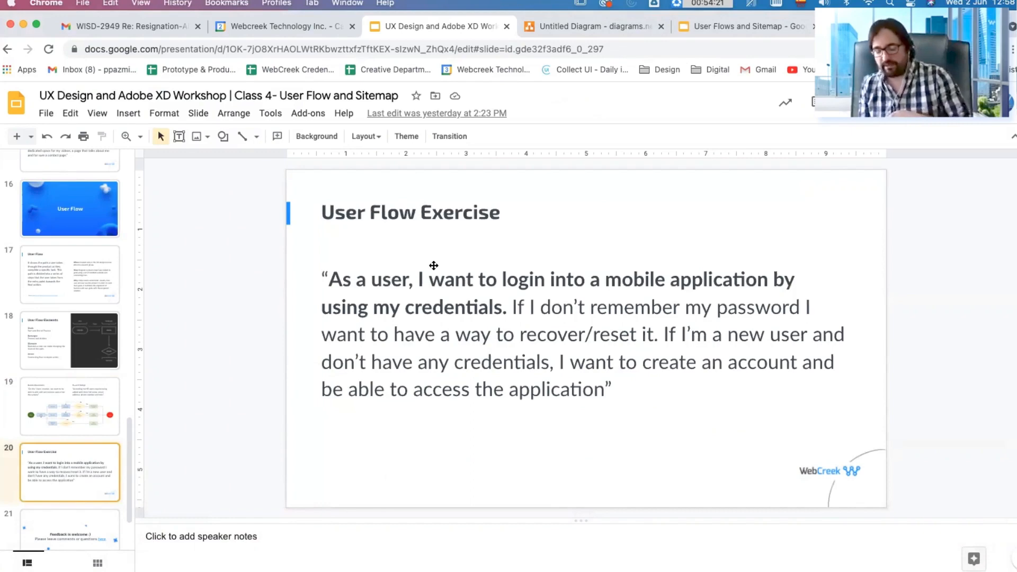
Step: Return to Adobe XD and look at the Prototype and Share modes before going back to Design mode
mouse_move(402, 562)
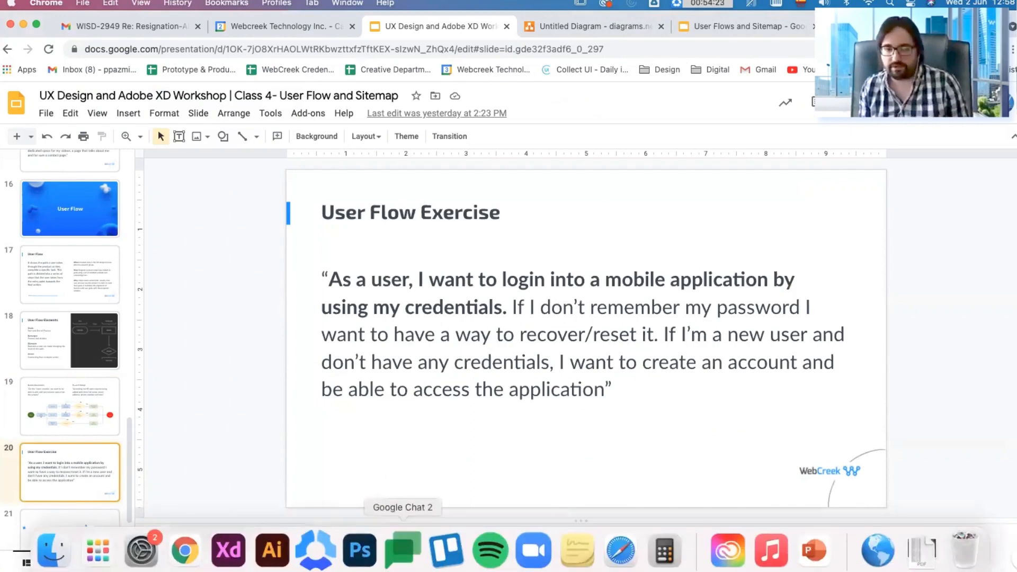
left_click(228, 550)
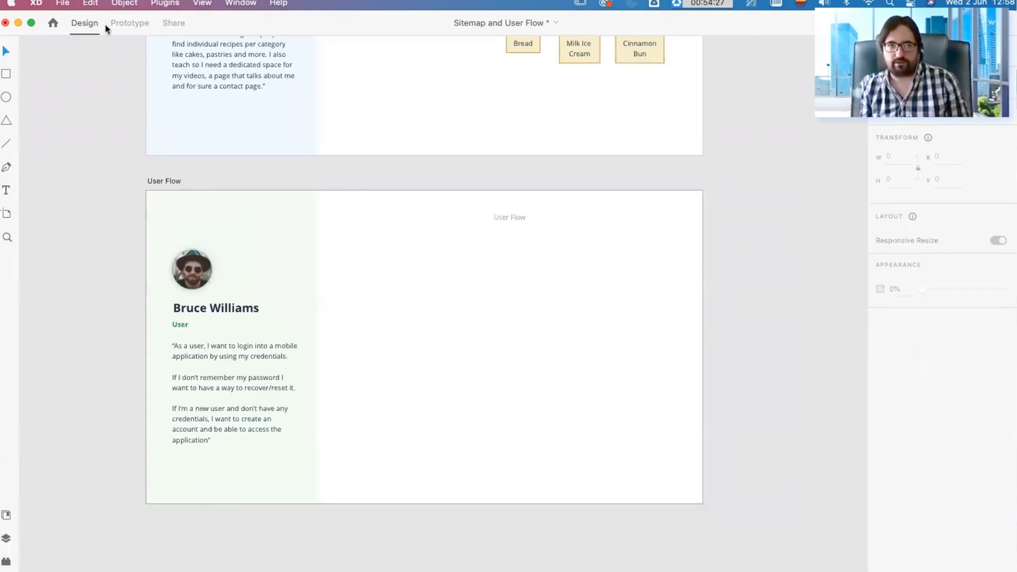
left_click(127, 23)
left_click(174, 24)
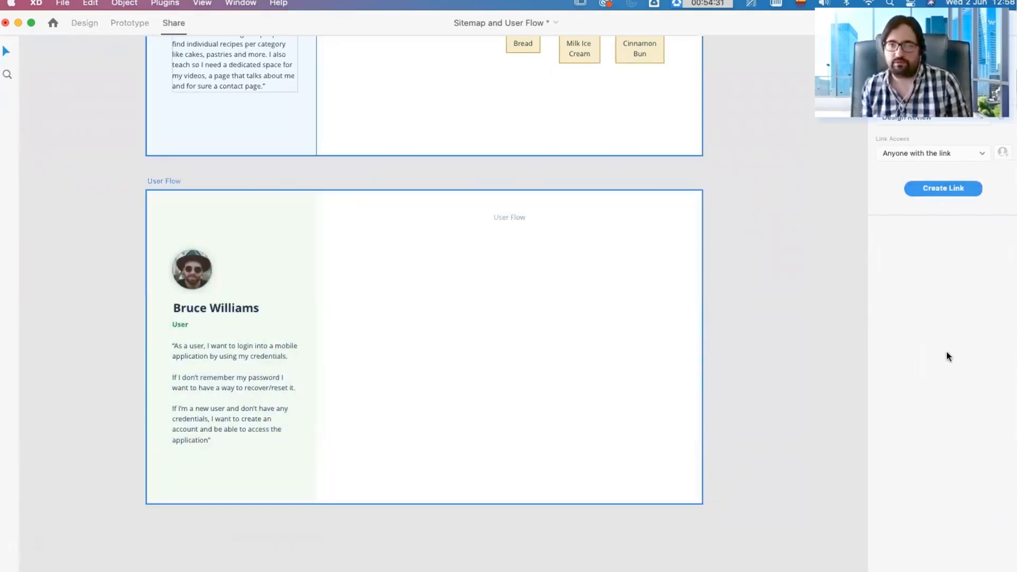
left_click(89, 22)
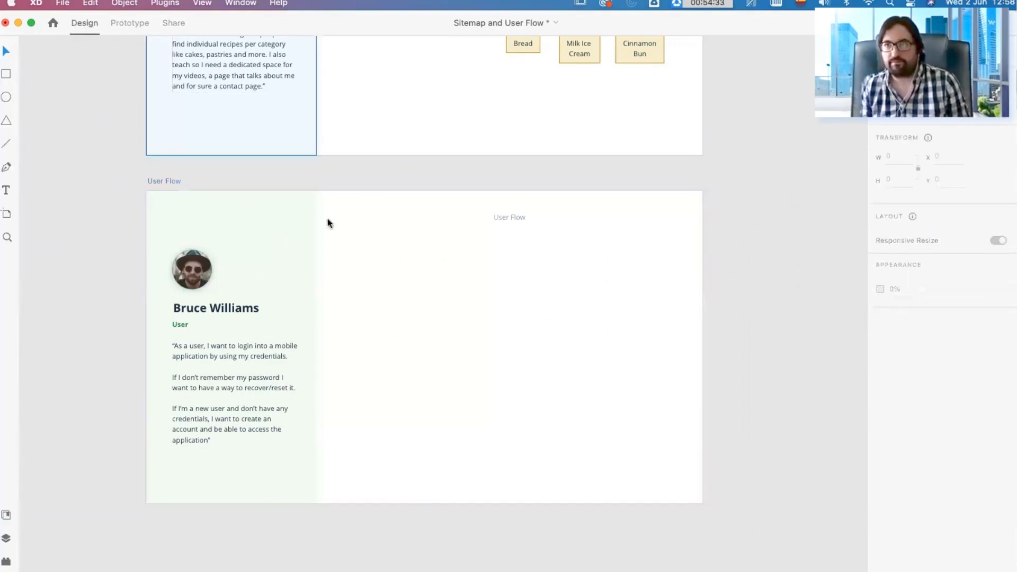
Step: Switch to the workshop slides in Chrome and review the Last Week's Questions slides through the one about connecting to a database
mouse_move(445, 558)
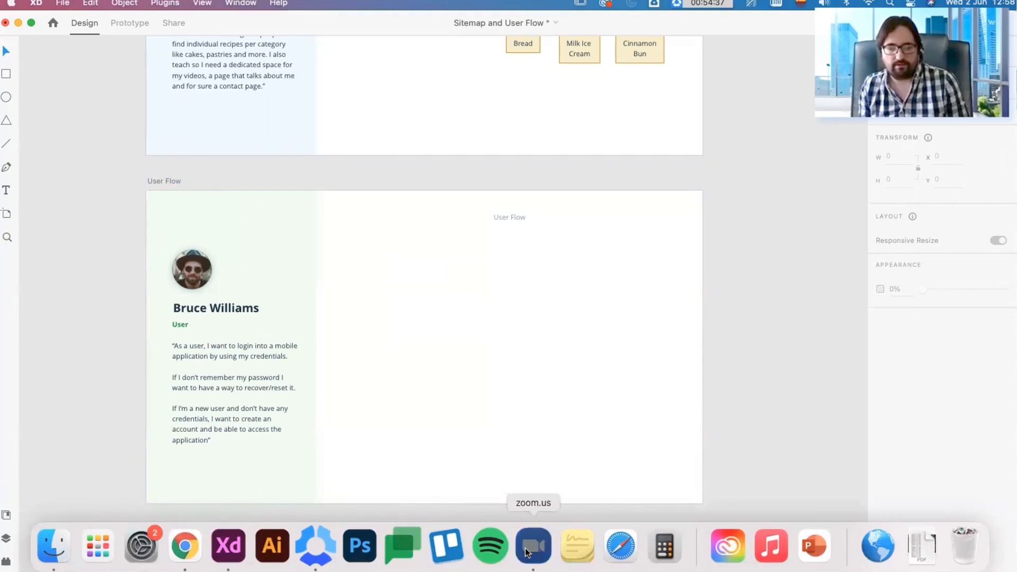
left_click(527, 553)
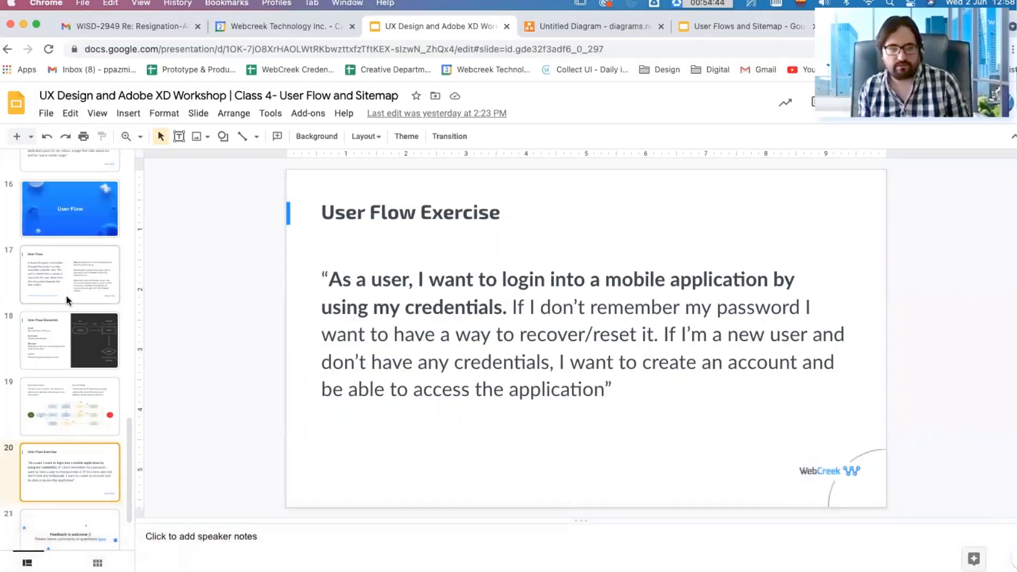
scroll(65, 295, "up", 10)
left_click(75, 262)
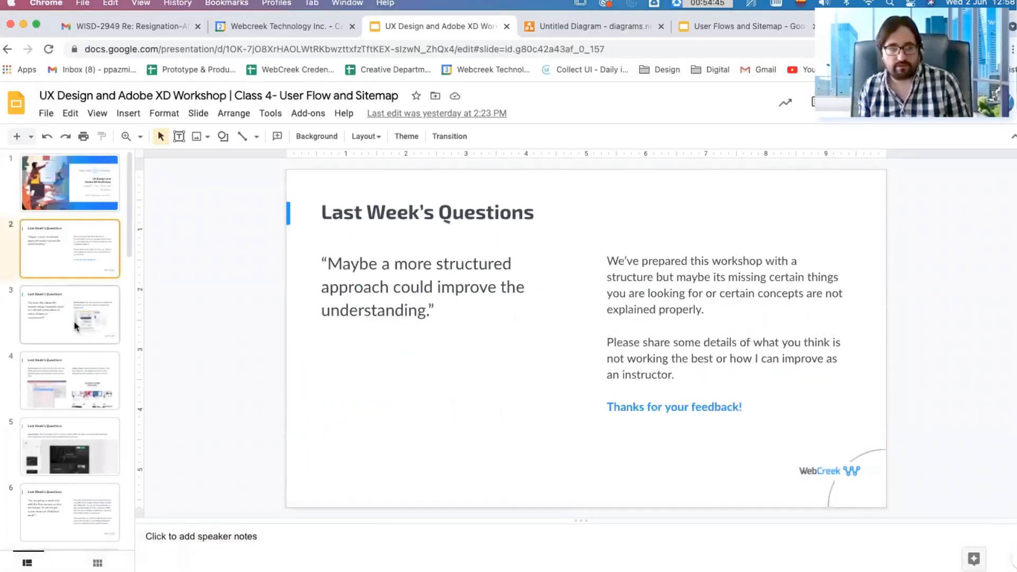
left_click(73, 323)
left_click(74, 378)
scroll(78, 370, "down", 2)
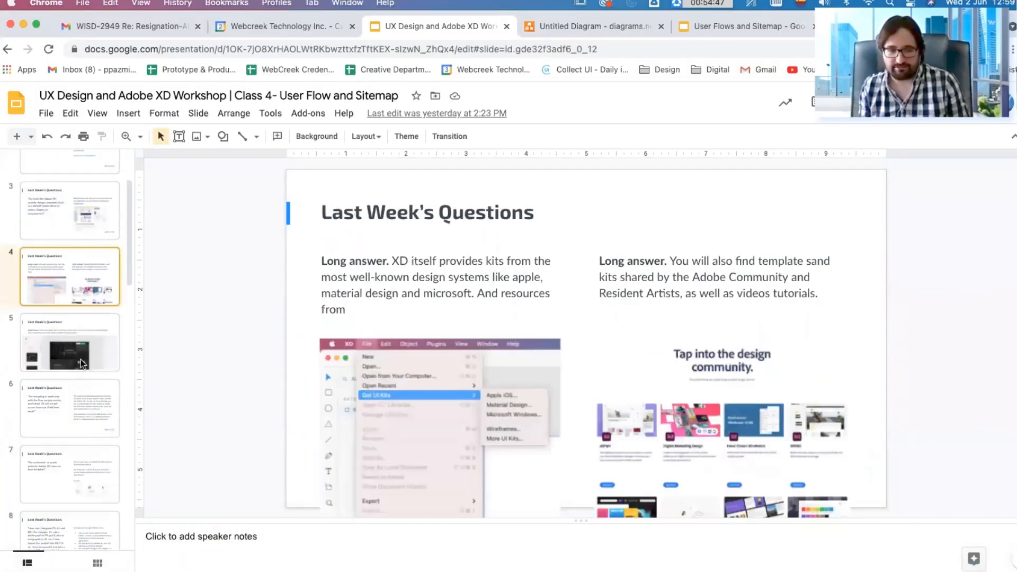
left_click(78, 369)
left_click(69, 407)
left_click(75, 475)
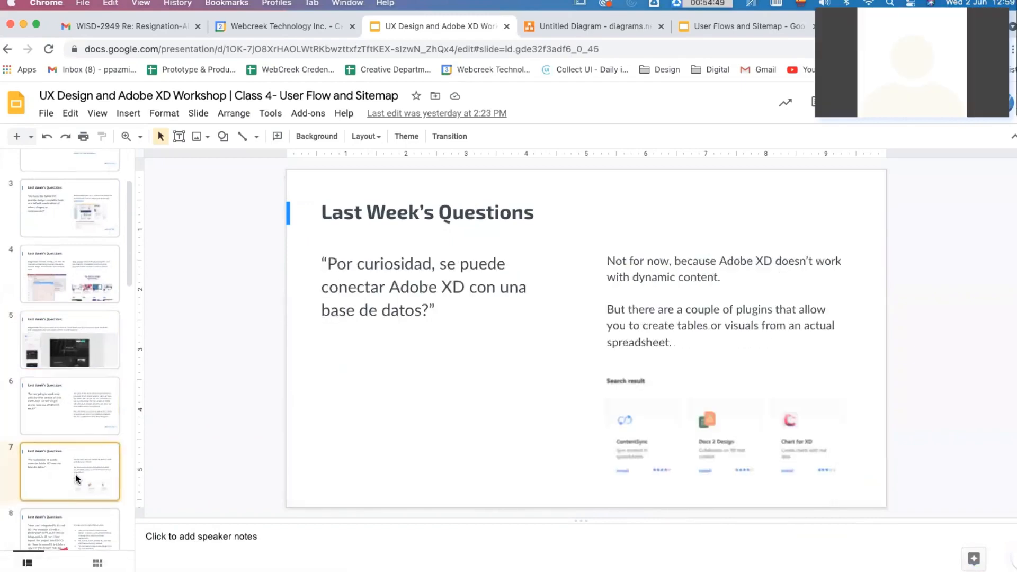
scroll(83, 432, "down", 3)
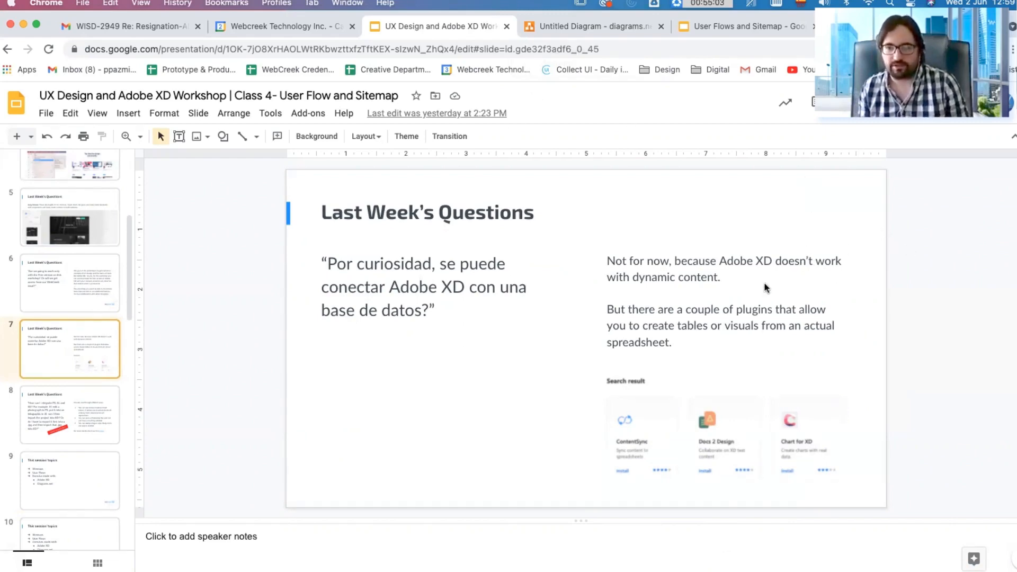
Step: Open the User Flows and Sitemap presentation, and move the Recipes #1 and Recipes #2 boxes left out of the diagram's row
left_click(715, 28)
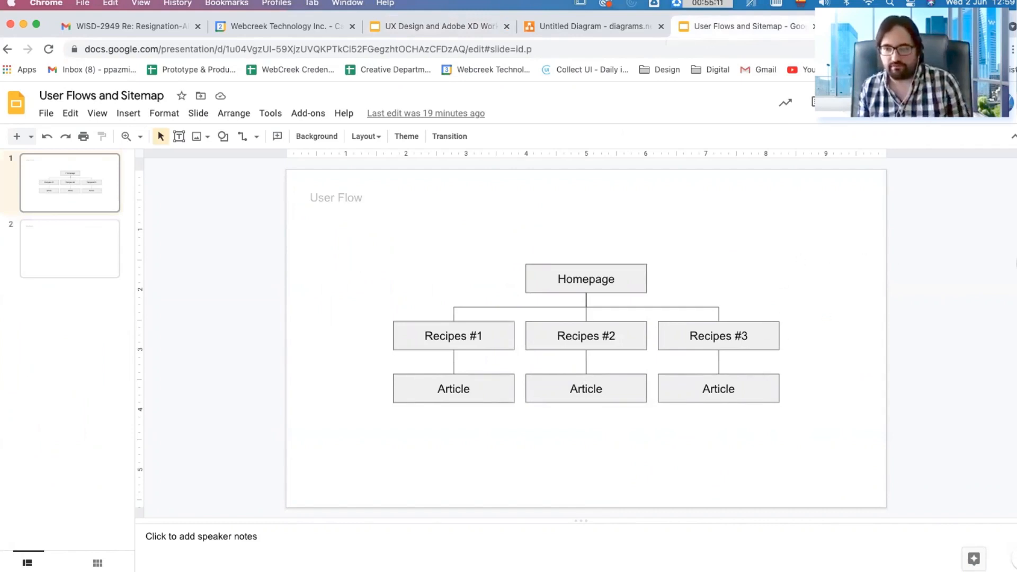
left_click(477, 339)
left_click_drag(465, 324, 375, 338)
left_click_drag(609, 324, 549, 310)
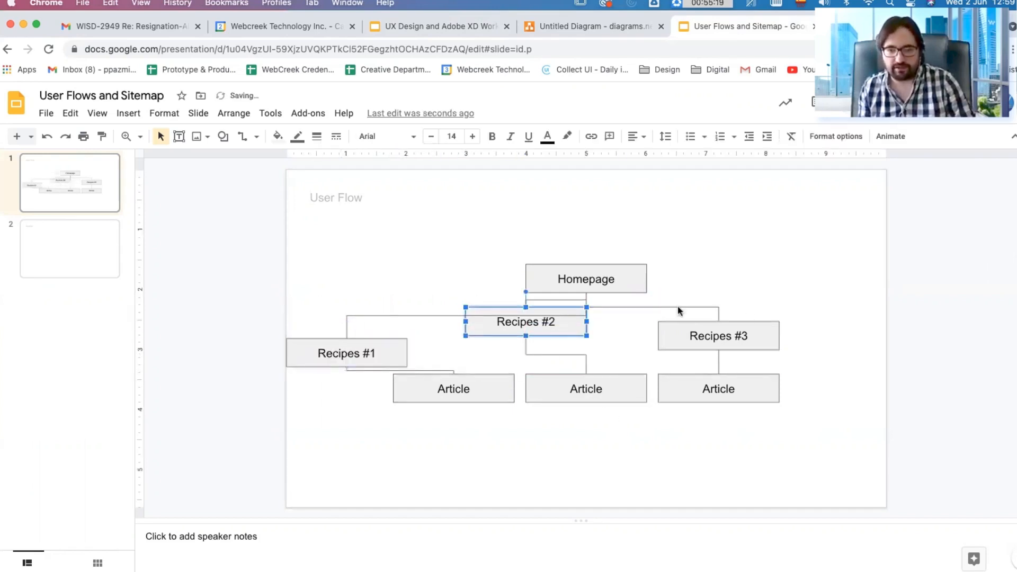
Step: Move the Recipes #3 box left against Recipes #2, and place its connected Article box lower on the slide
left_click_drag(735, 319, 686, 343)
left_click(745, 301)
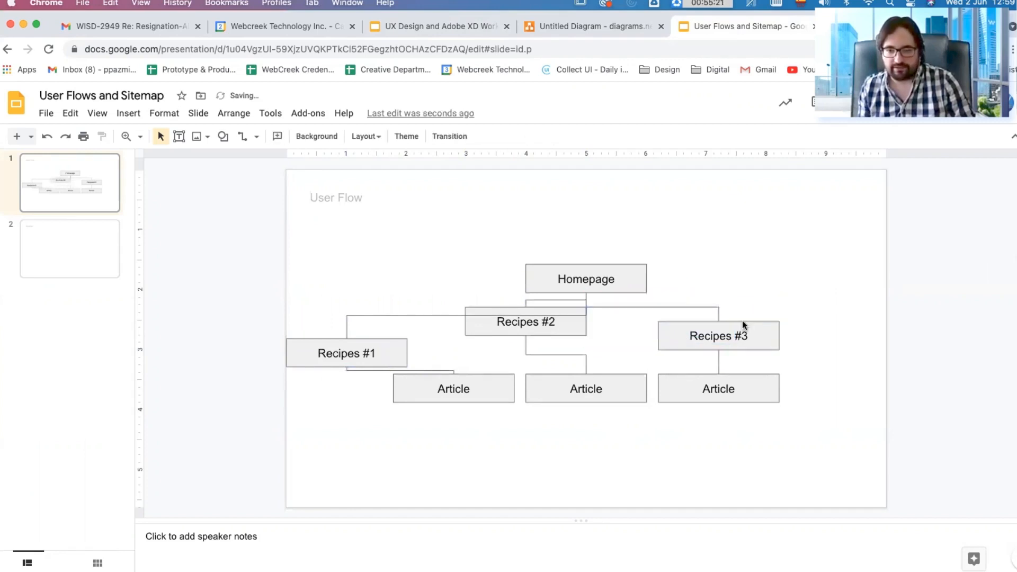
left_click_drag(741, 324, 669, 321)
left_click_drag(738, 375, 671, 442)
left_click(552, 407)
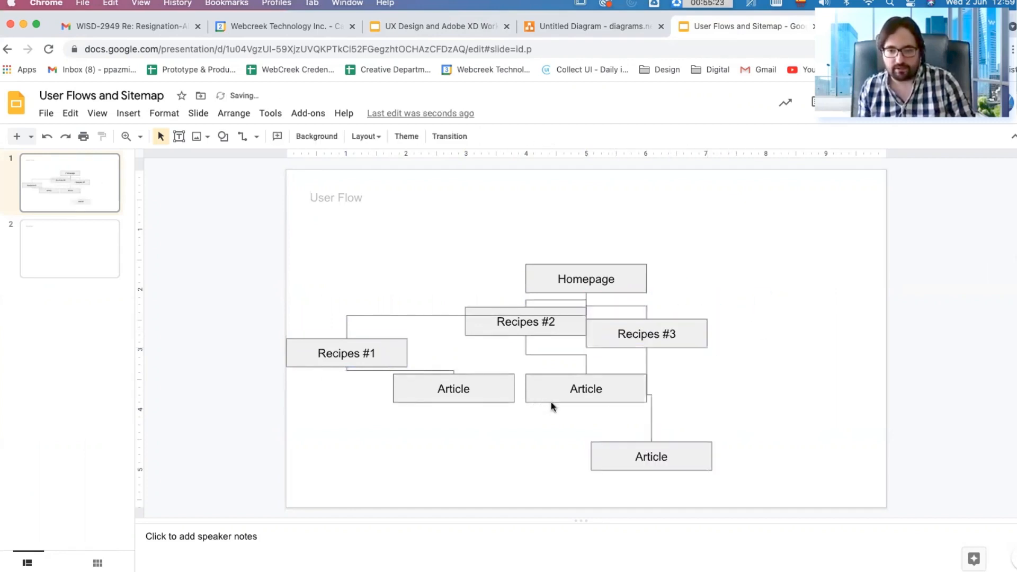
Step: Try moving the Article box below Recipes #1 down and left, and undo all the box moves in the diagram
left_click_drag(491, 399, 475, 422)
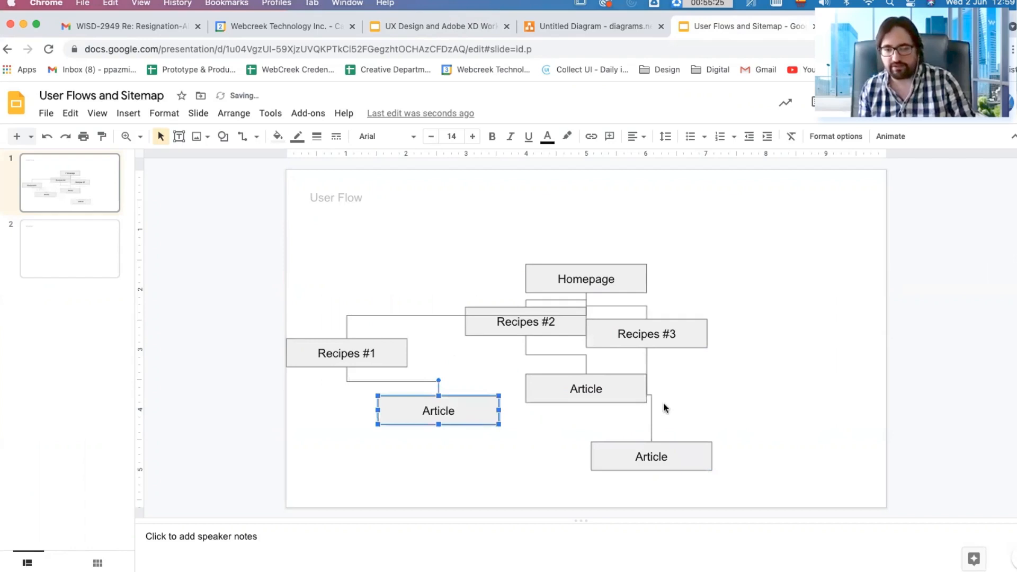
key("super+z")
key("super+z")
key("super+z")
key("super+z")
key("super+z")
key("super+z")
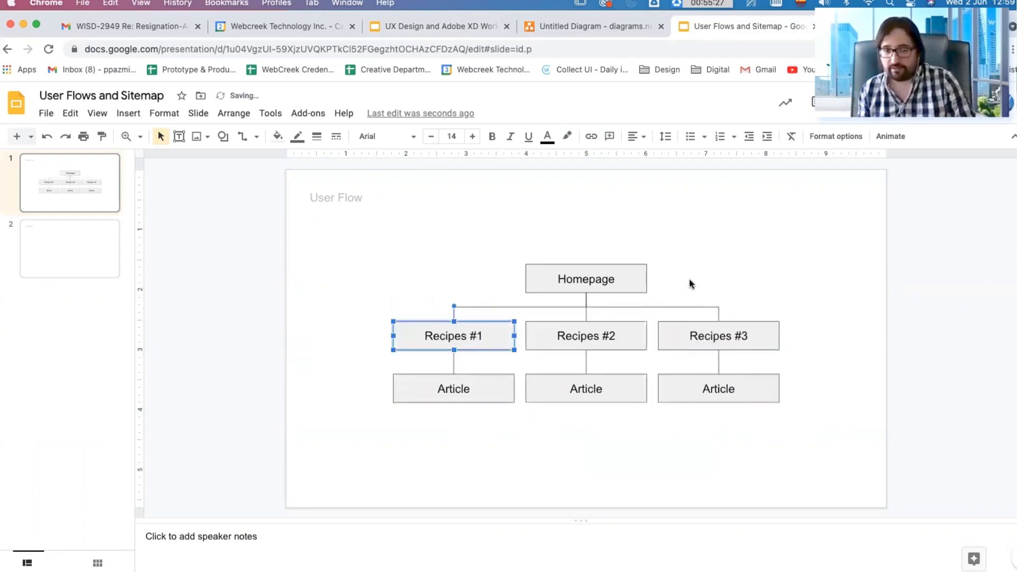
Step: Switch to Finder and preview 00 Brand Guidelines.pdf from the 01 WebCreek Resources folder
left_click(52, 548)
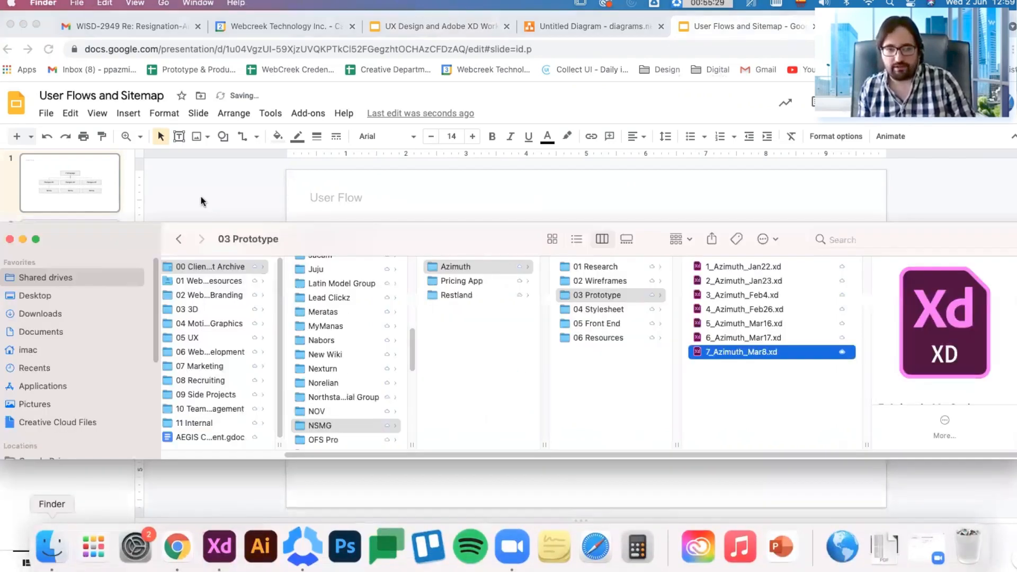
scroll(354, 319, "up", 10)
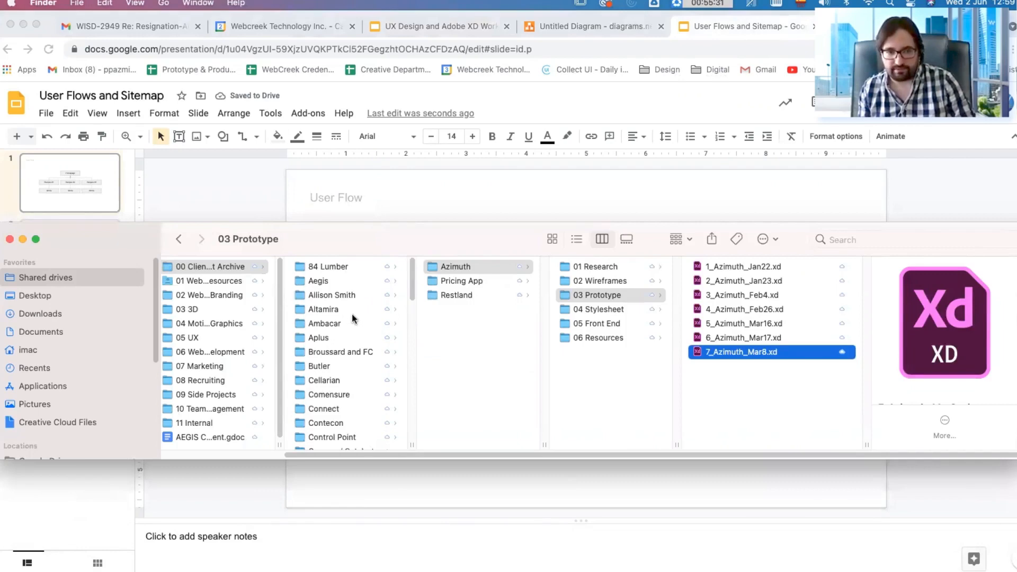
left_click(233, 281)
left_click(358, 268)
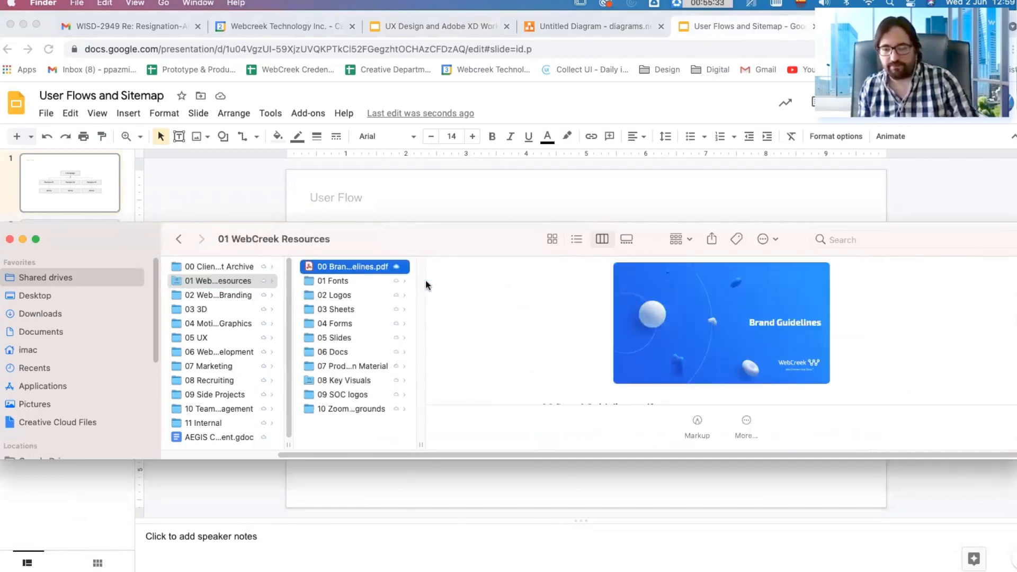
key("space")
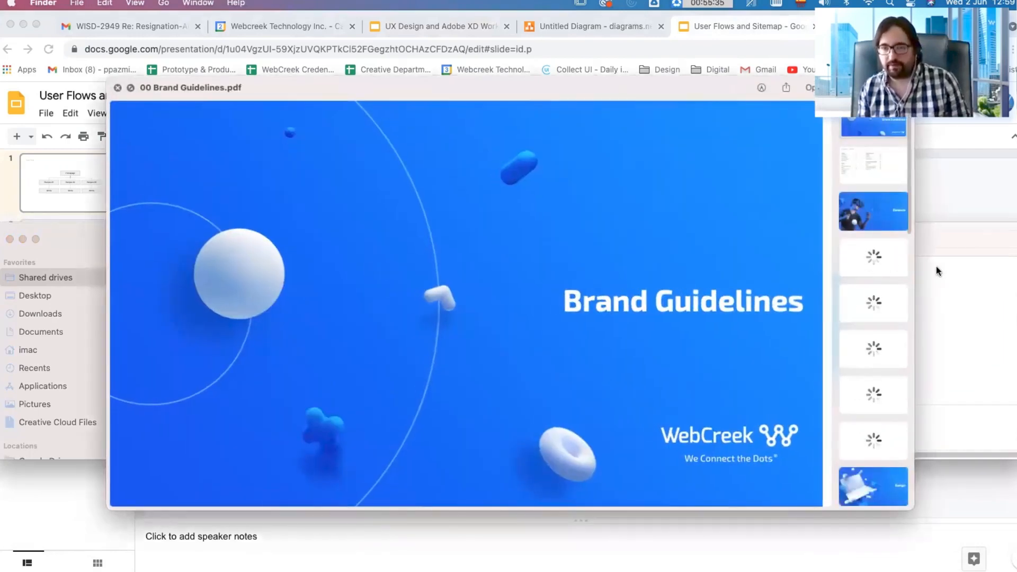
Step: Review the brand guidelines from the Safe Space and Scaling page through the Typography page, and close the preview
left_click_drag(754, 88, 660, 85)
scroll(780, 367, "down", 4)
scroll(780, 365, "down", 4)
left_click(776, 183)
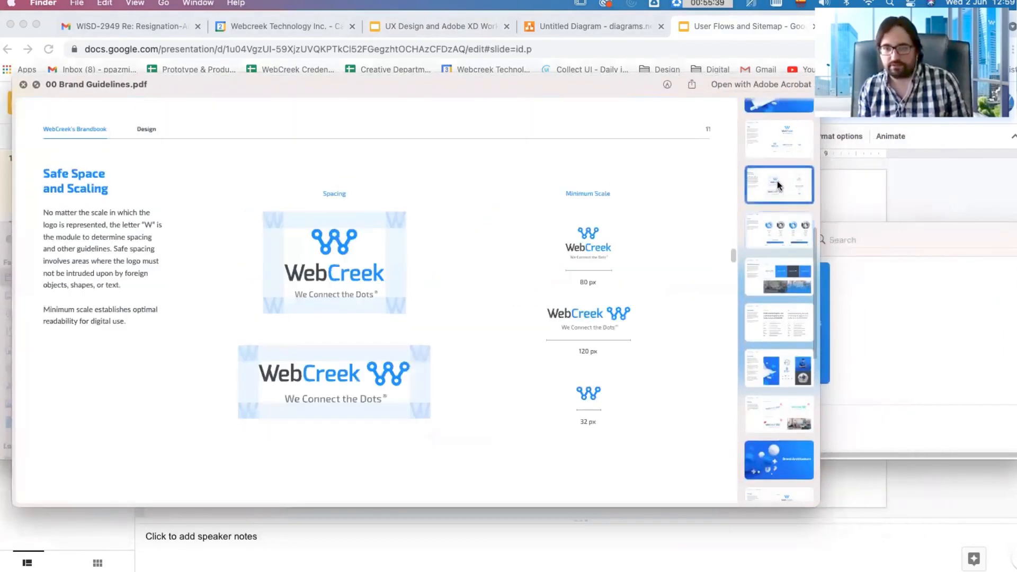
key("Down")
key("Down")
key("Down")
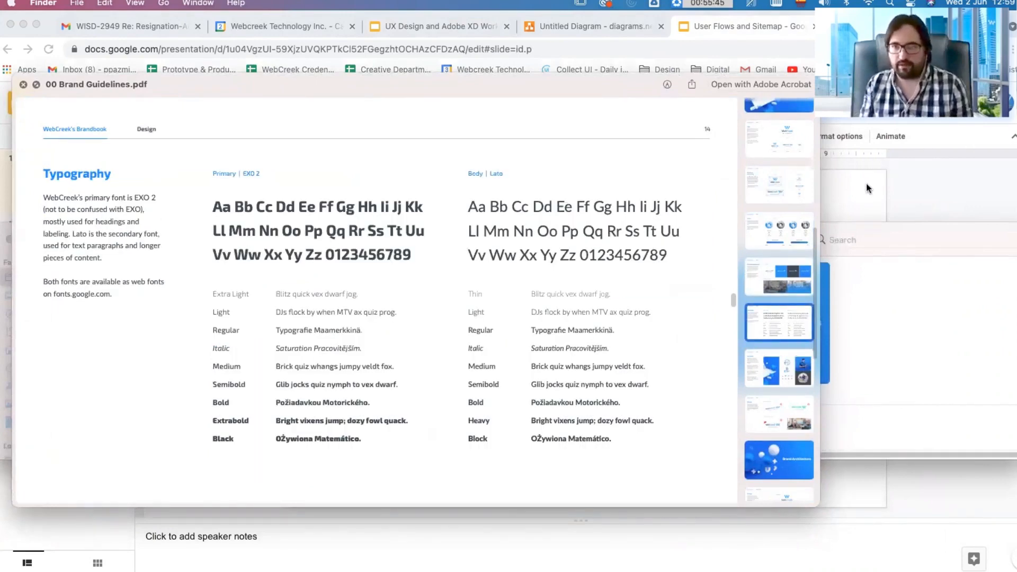
key("space")
Step: Return to the User Flow slide in Chrome, and set the Homepage box's text to Exo 2 in the theme's blue
left_click(585, 269)
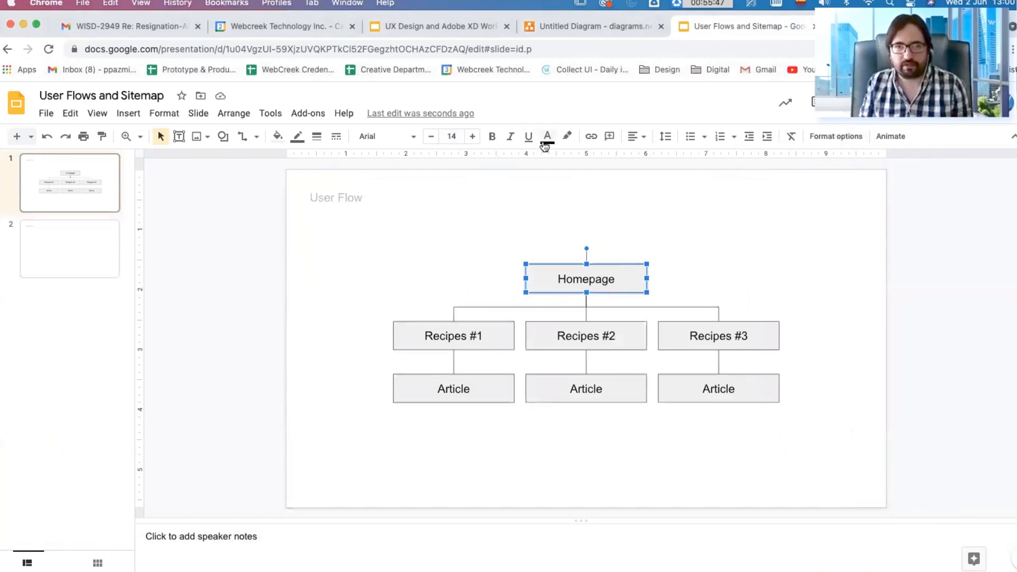
left_click(382, 137)
mouse_move(456, 235)
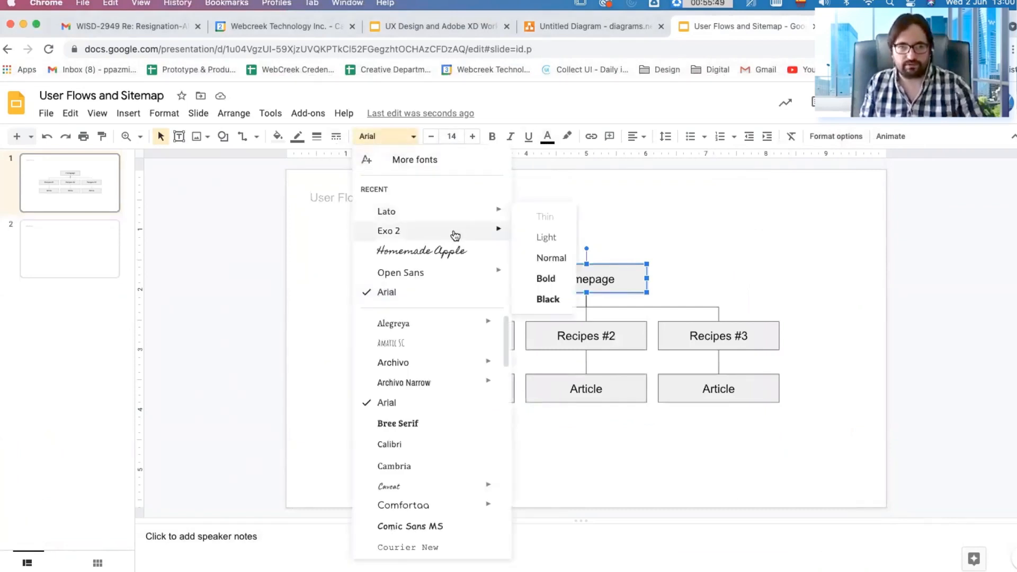
left_click(581, 323)
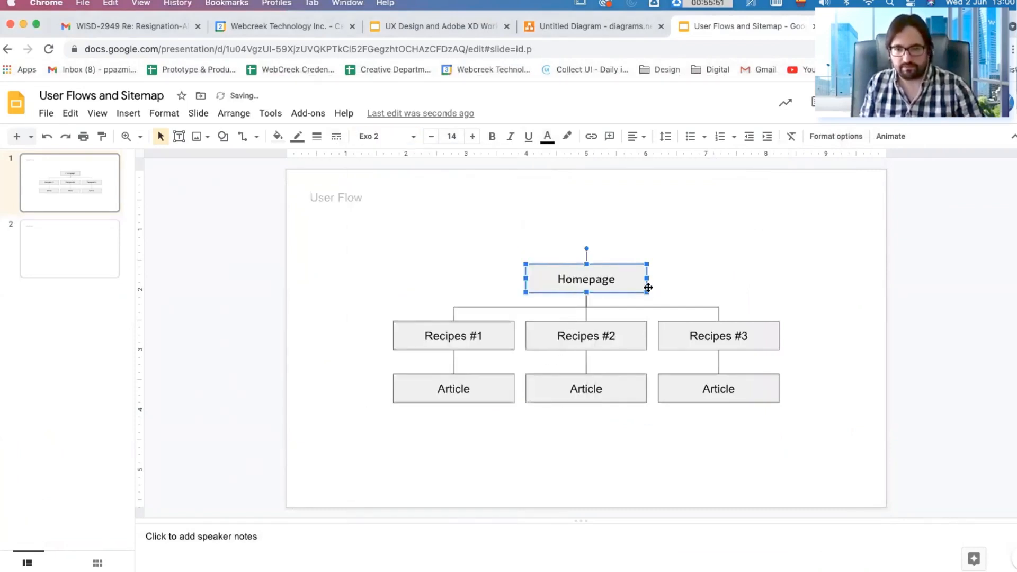
left_click(546, 138)
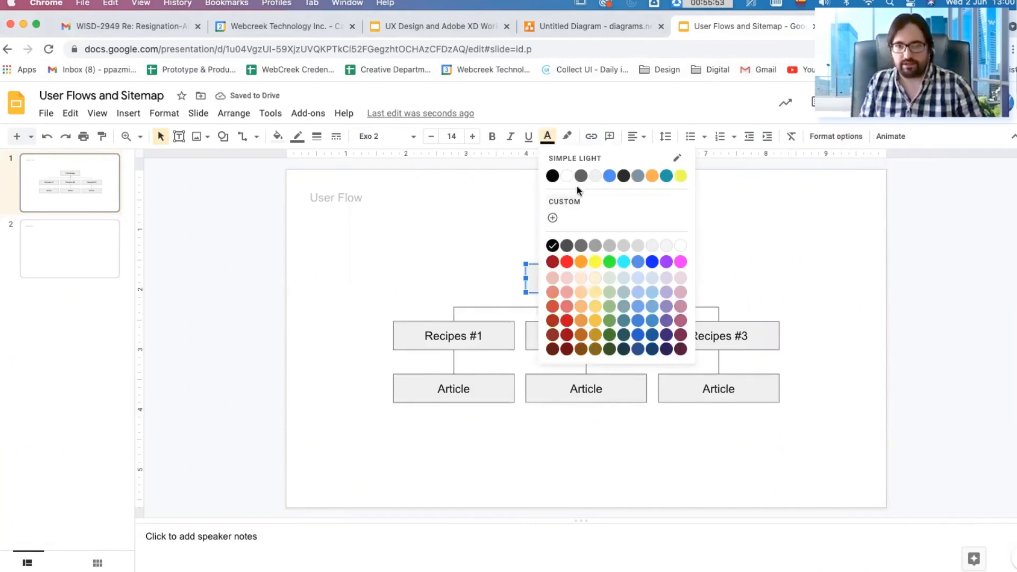
left_click(610, 176)
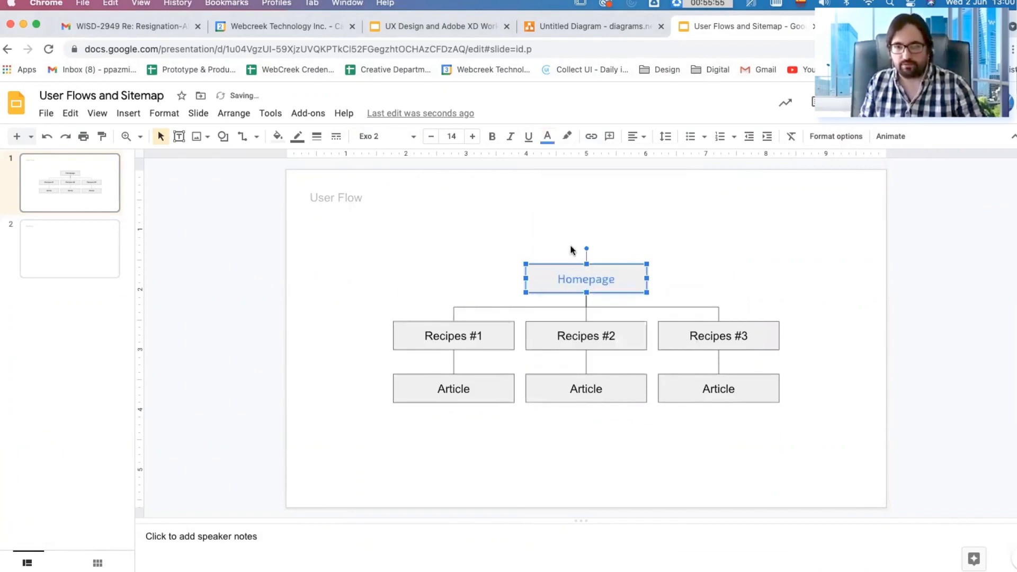
Step: Fill the Homepage box with the theme's white and open its border colour choices
left_click(277, 136)
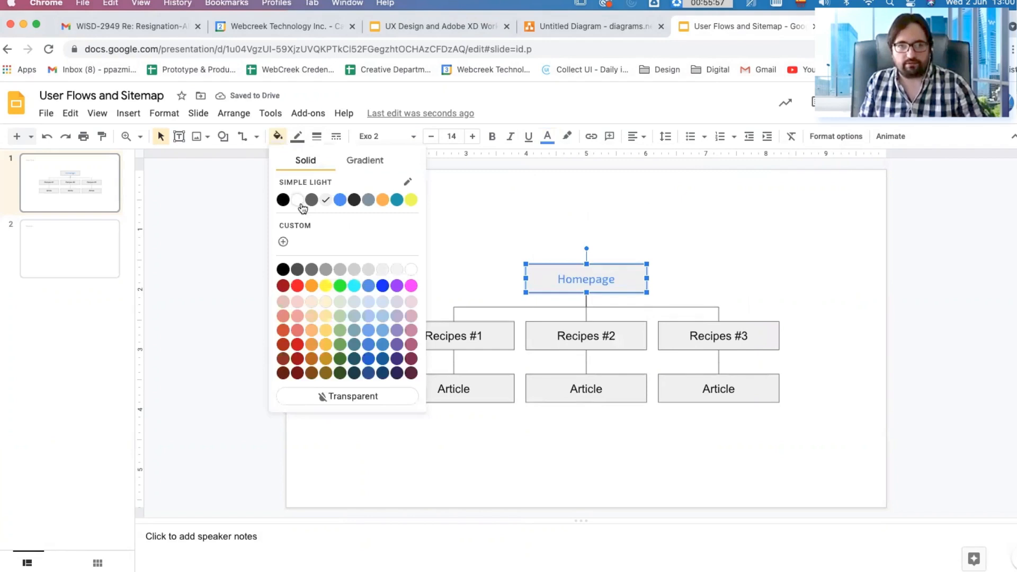
left_click(299, 201)
left_click(298, 137)
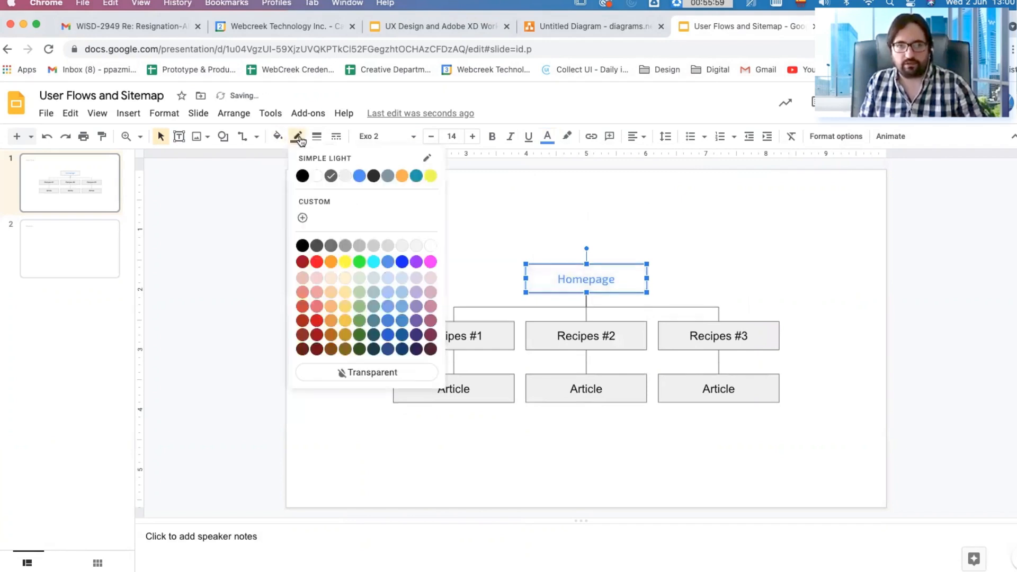